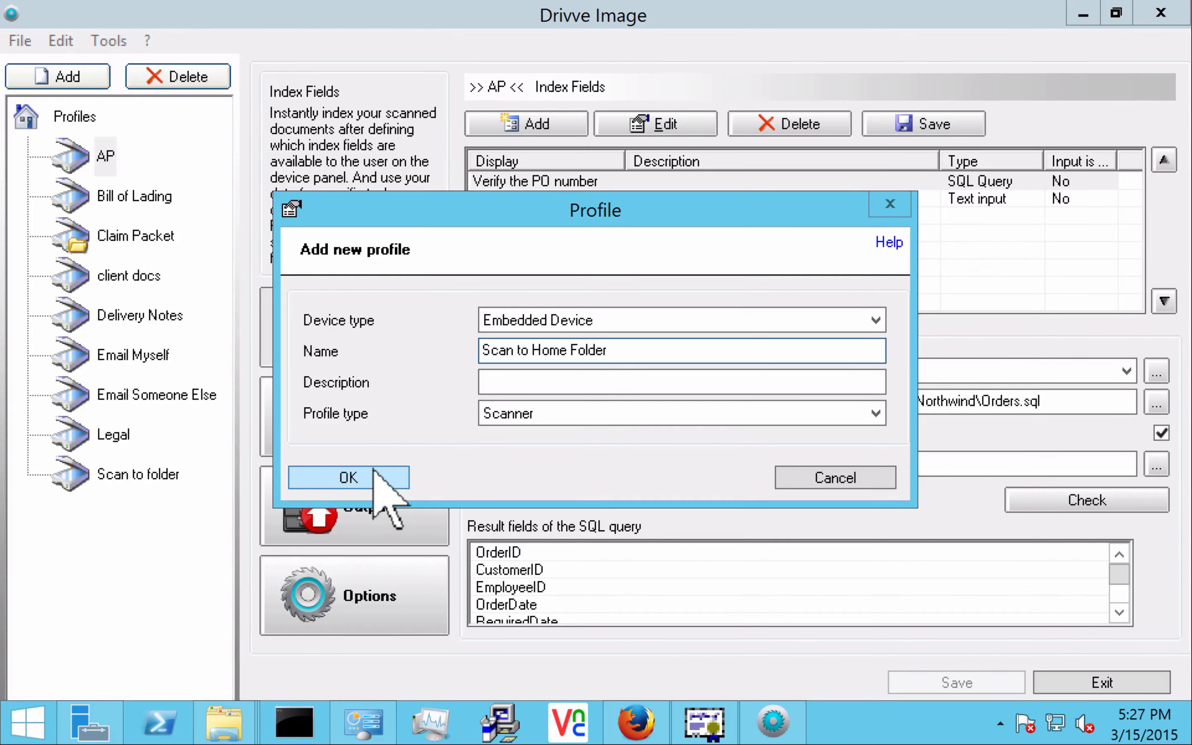
Step: Create the embedded-device scanner profile Scan to Home Folder and make its file conversion profile selectable on the device panel
{"action": "left_click", "coordinate": [348, 477]}
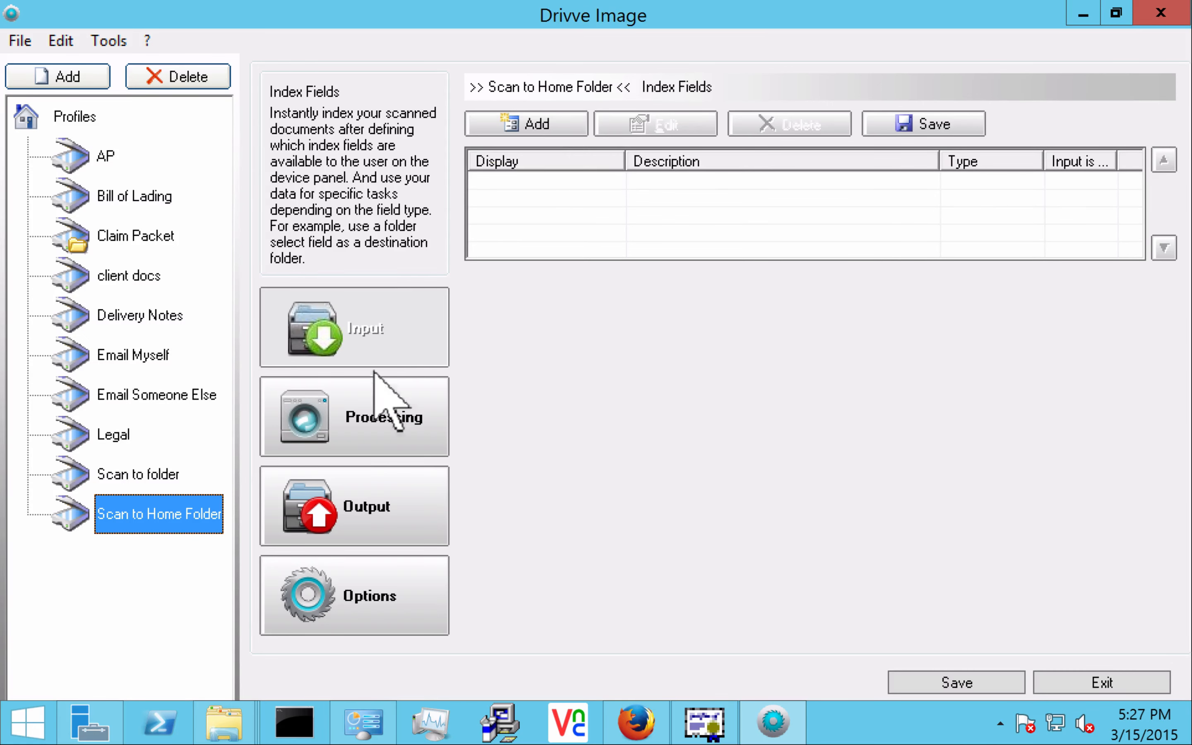
{"action": "left_click", "coordinate": [374, 419]}
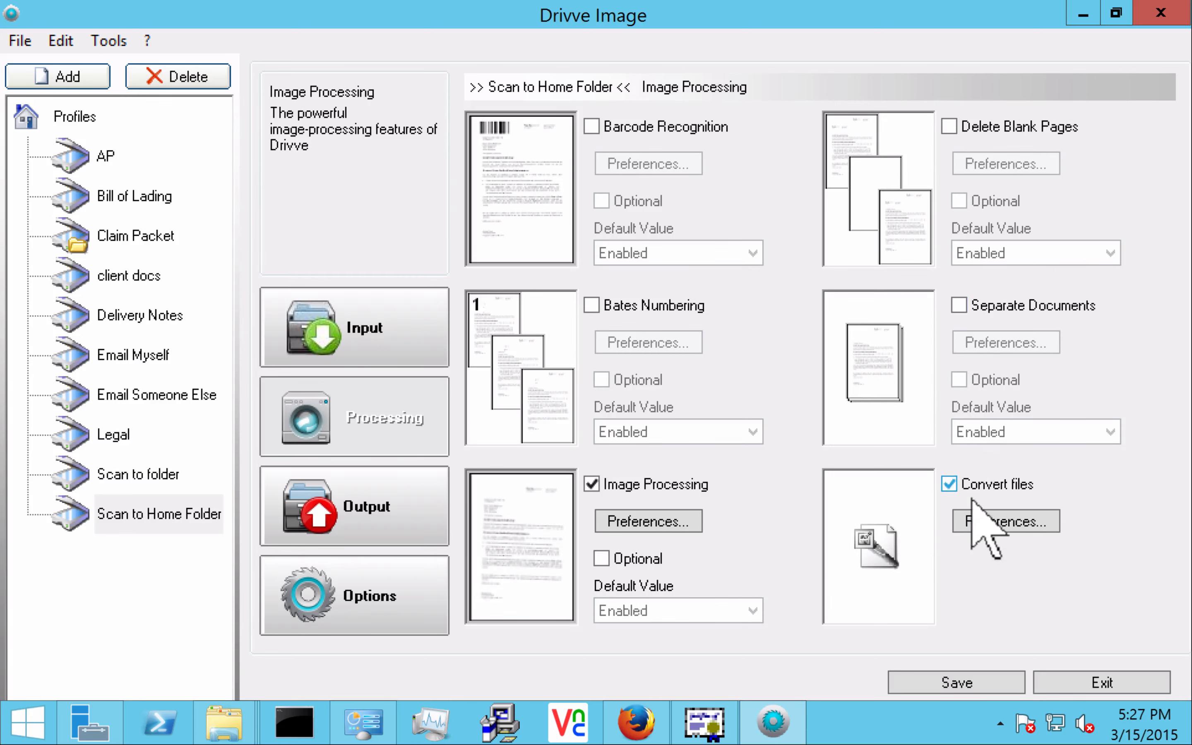
{"action": "left_click", "coordinate": [971, 512]}
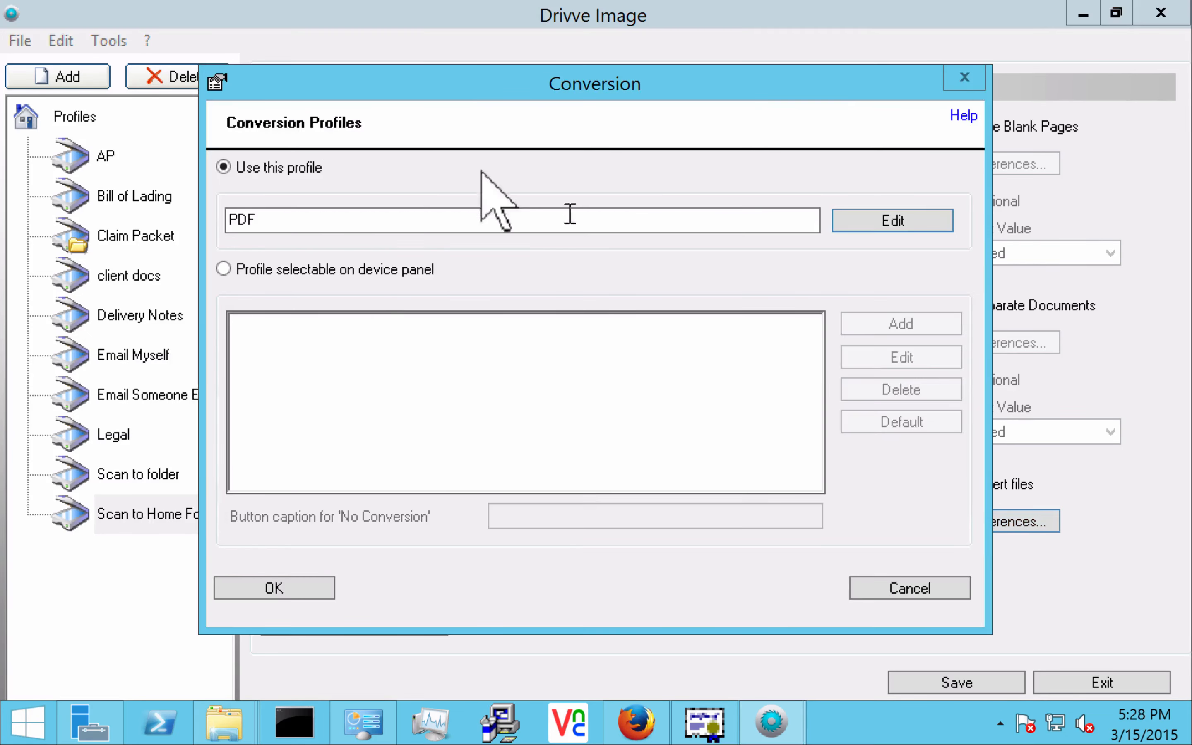
{"action": "left_click", "coordinate": [358, 262]}
Step: Add PDF (searchable) to the conversion profiles selectable on the device panel
{"action": "left_click", "coordinate": [860, 328]}
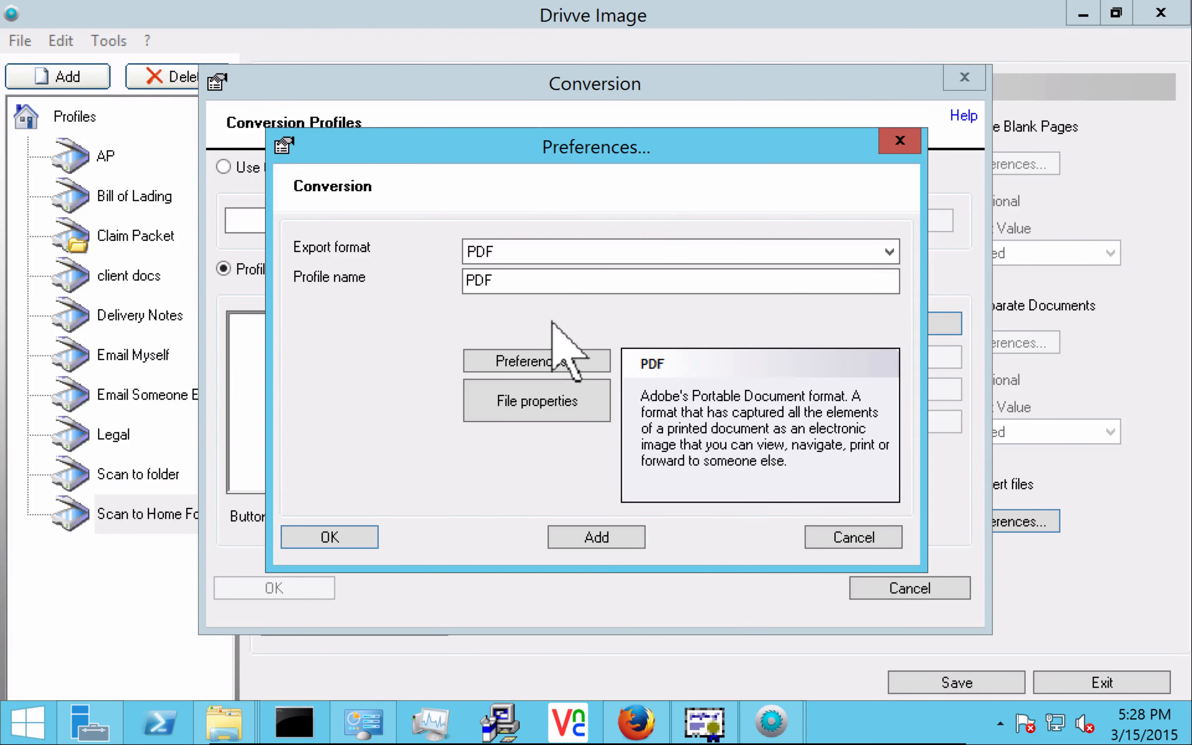
{"action": "left_click", "coordinate": [525, 249]}
{"action": "left_click", "coordinate": [522, 323]}
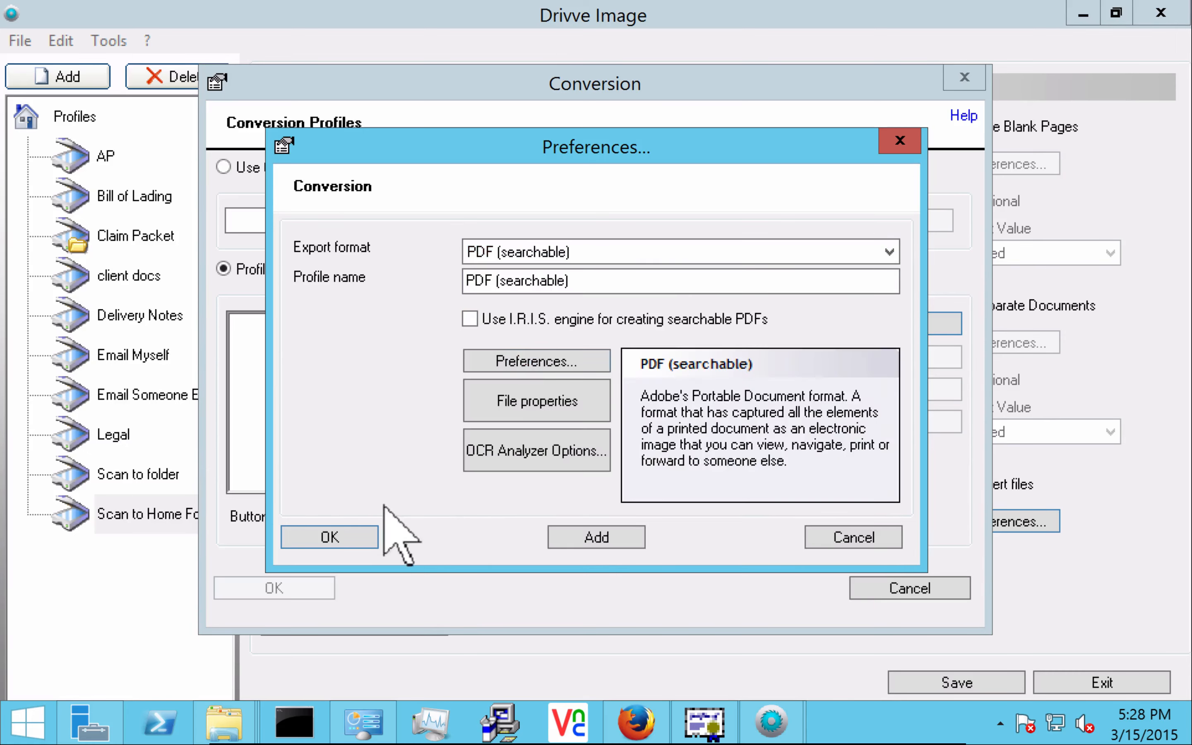
{"action": "left_click", "coordinate": [345, 538]}
Step: Add Microsoft Word as another selectable conversion profile
{"action": "left_click", "coordinate": [907, 312]}
{"action": "left_click", "coordinate": [631, 246]}
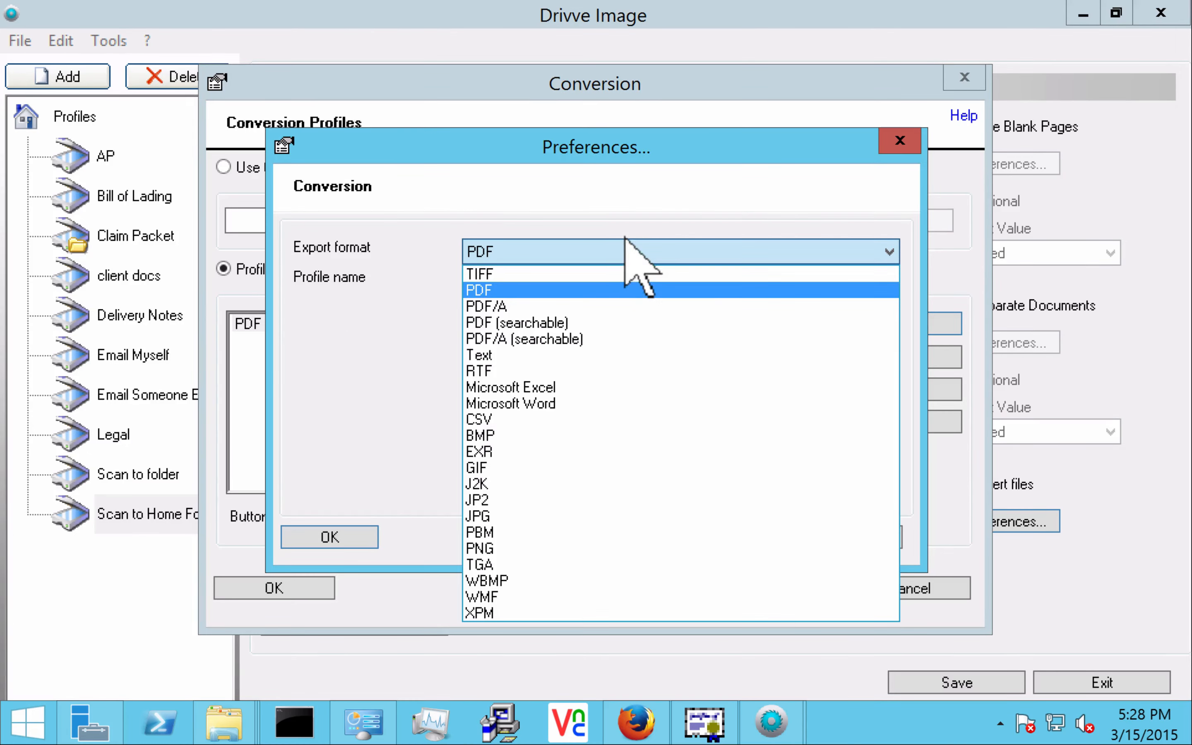
{"action": "left_click", "coordinate": [537, 404]}
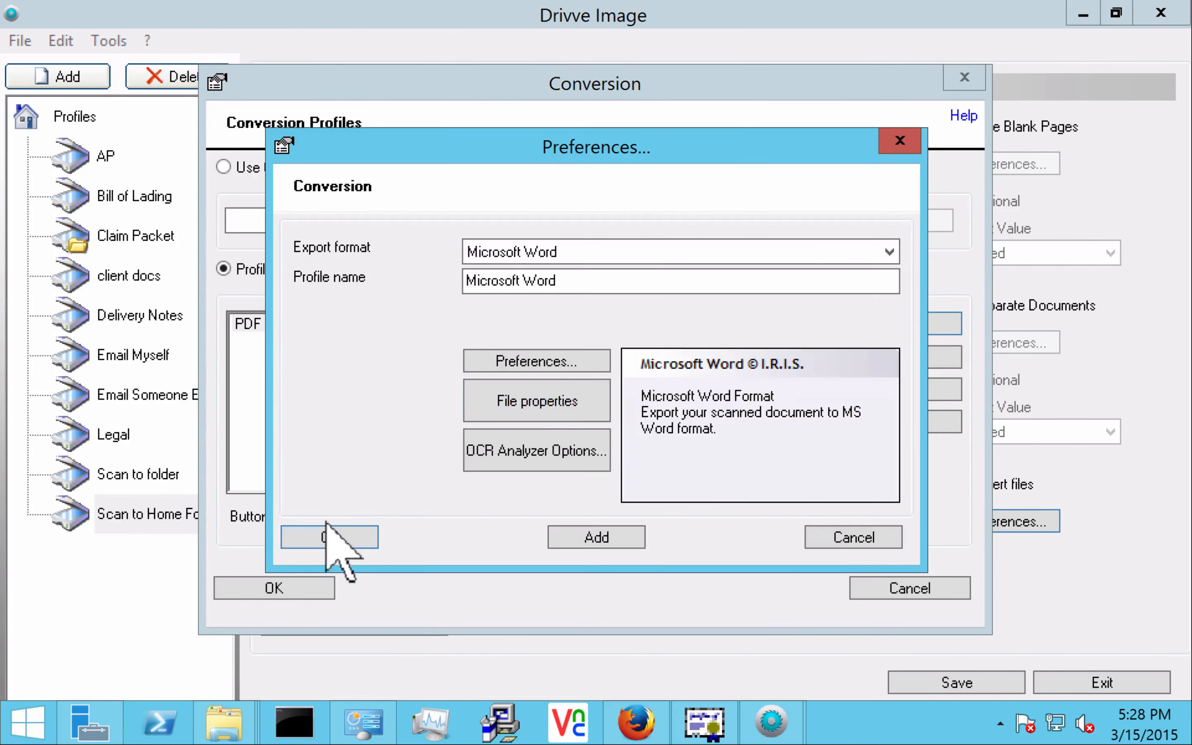
{"action": "left_click", "coordinate": [329, 538]}
Step: Add TIFF as a selectable conversion profile and accept the conversion settings
{"action": "left_click", "coordinate": [900, 316]}
{"action": "left_click", "coordinate": [530, 254]}
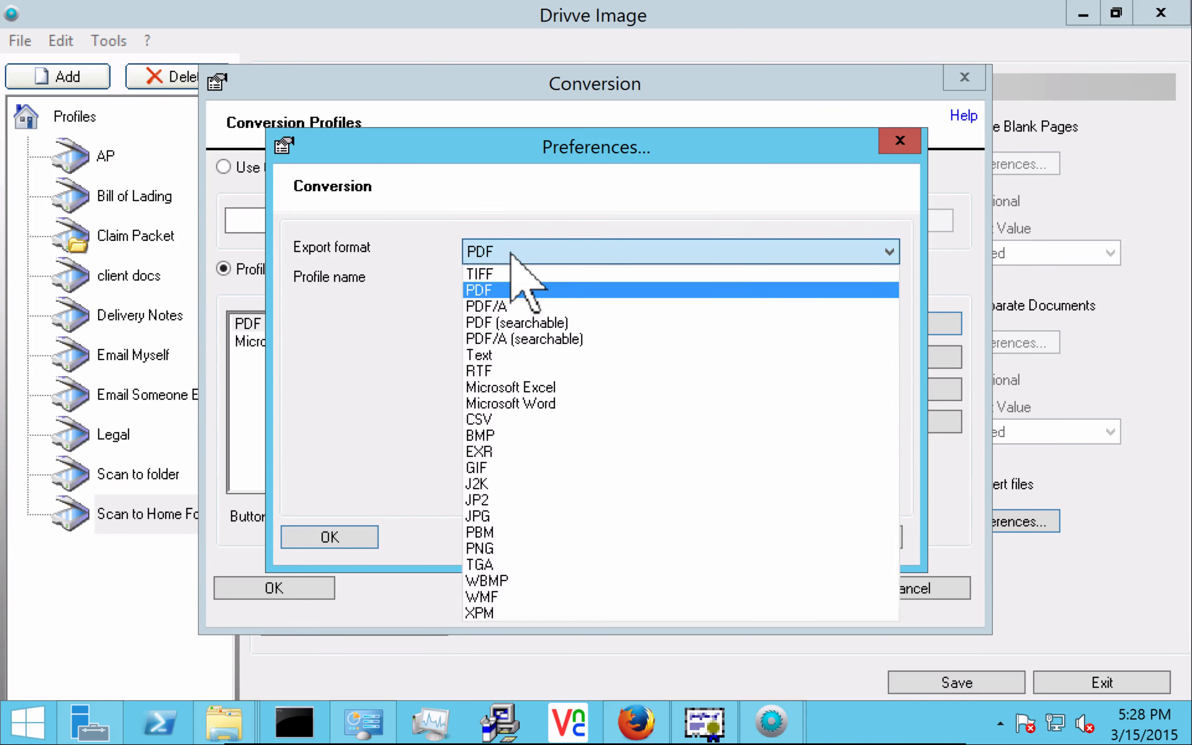
{"action": "left_click", "coordinate": [513, 270]}
{"action": "left_click", "coordinate": [345, 536]}
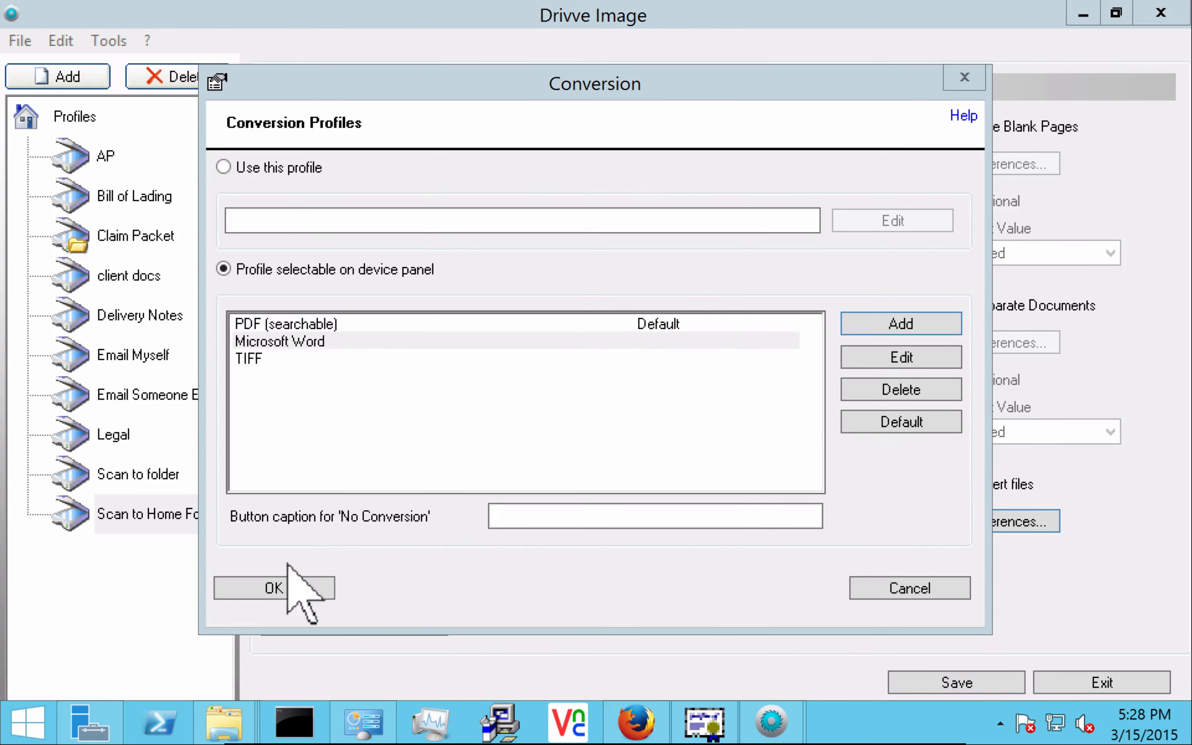
{"action": "left_click", "coordinate": [293, 592]}
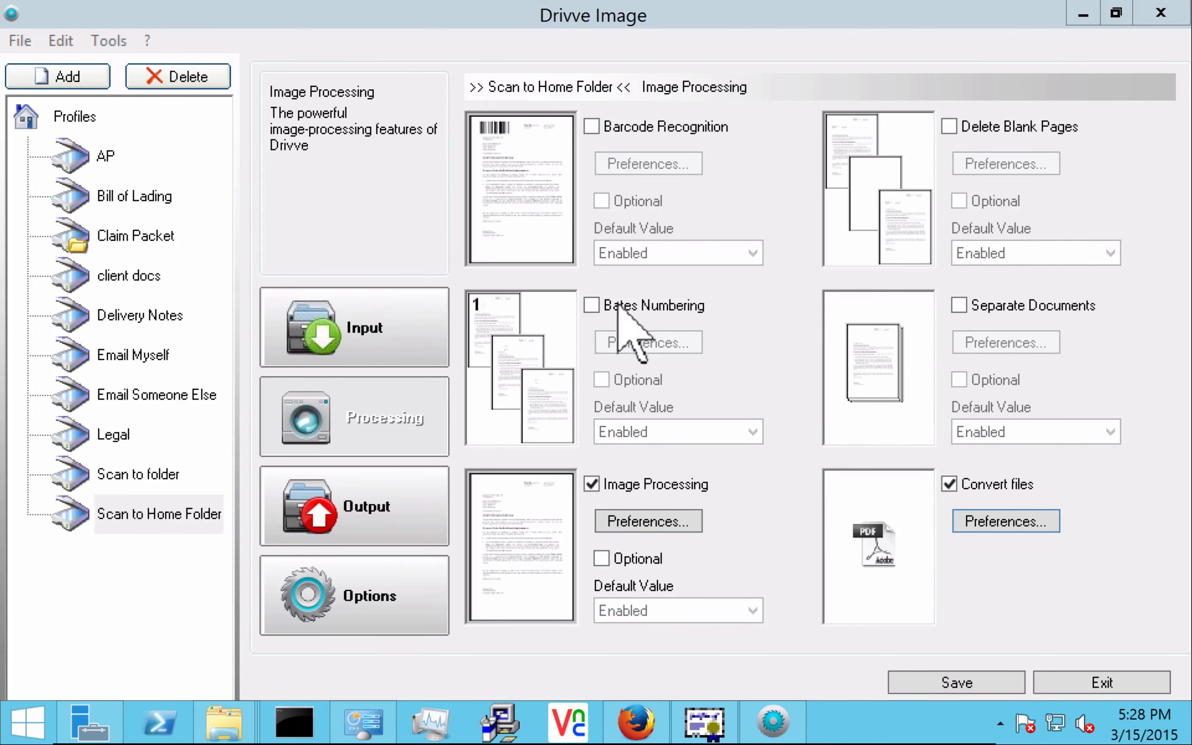
Step: Enable Separate Documents, accept its separation preferences, and make it optional with the default value Disabled
{"action": "left_click", "coordinate": [956, 305]}
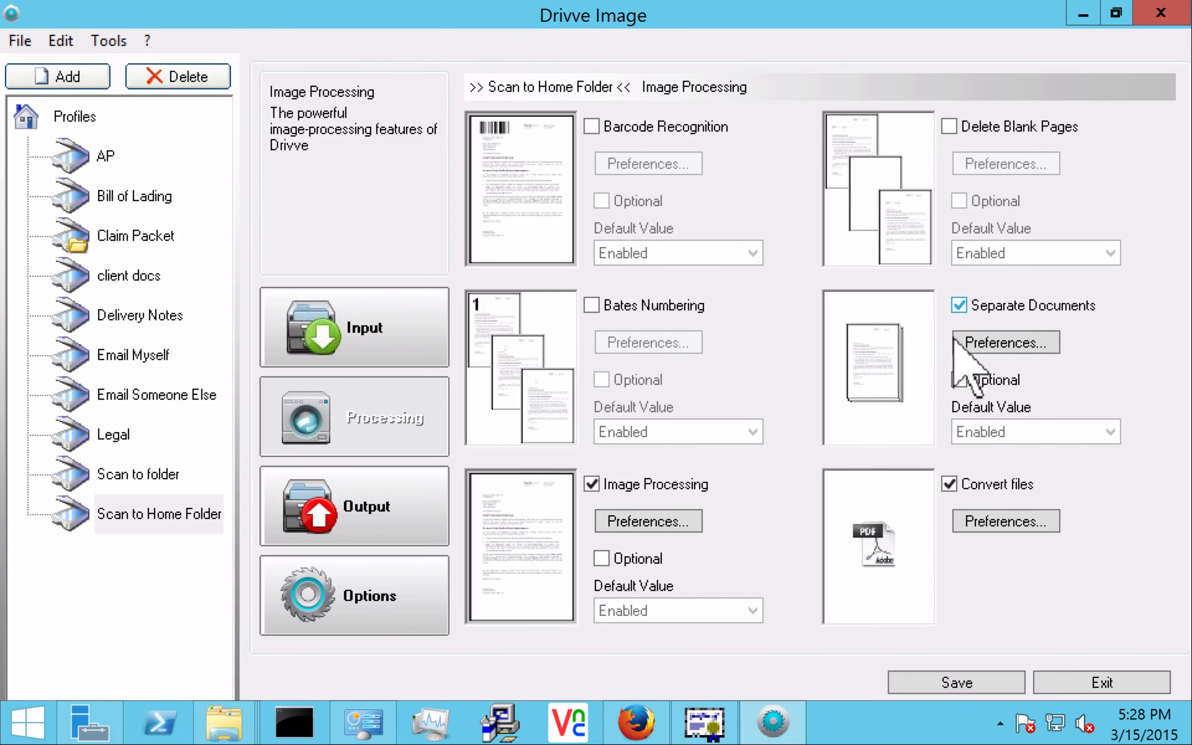
{"action": "left_click", "coordinate": [969, 341]}
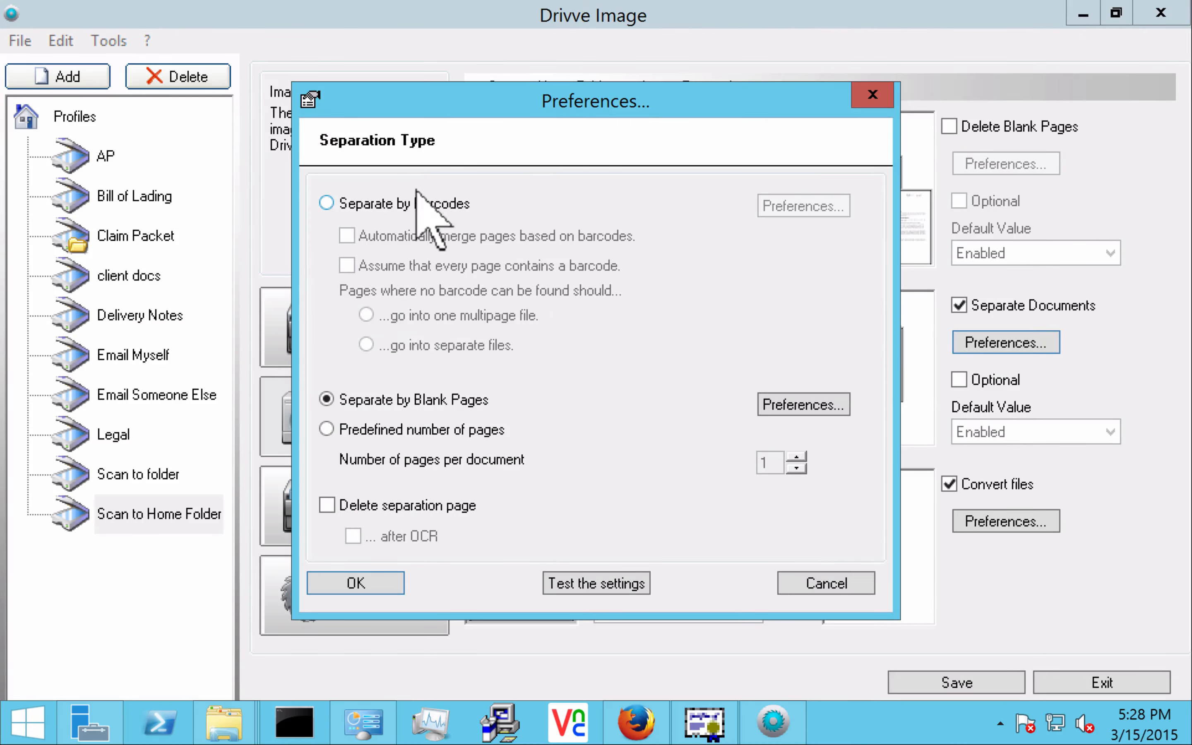
{"action": "left_click", "coordinate": [367, 582]}
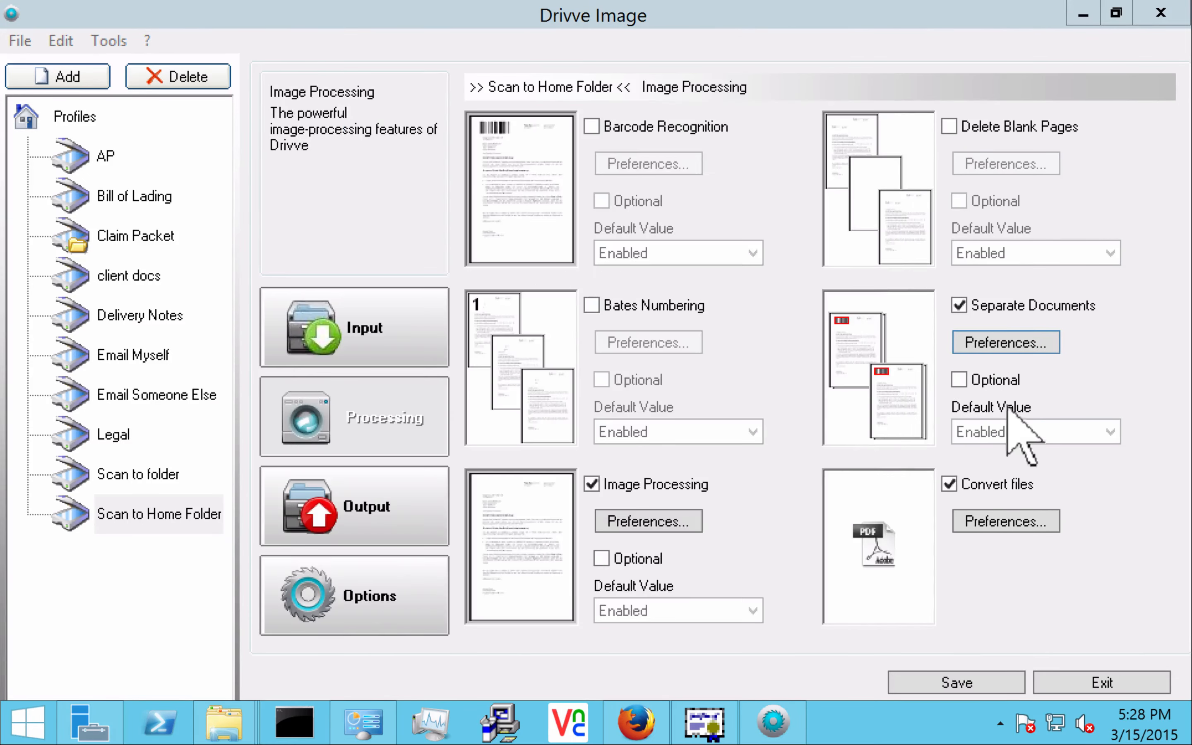
{"action": "left_click", "coordinate": [959, 379]}
{"action": "left_click", "coordinate": [986, 424]}
{"action": "left_click", "coordinate": [973, 474]}
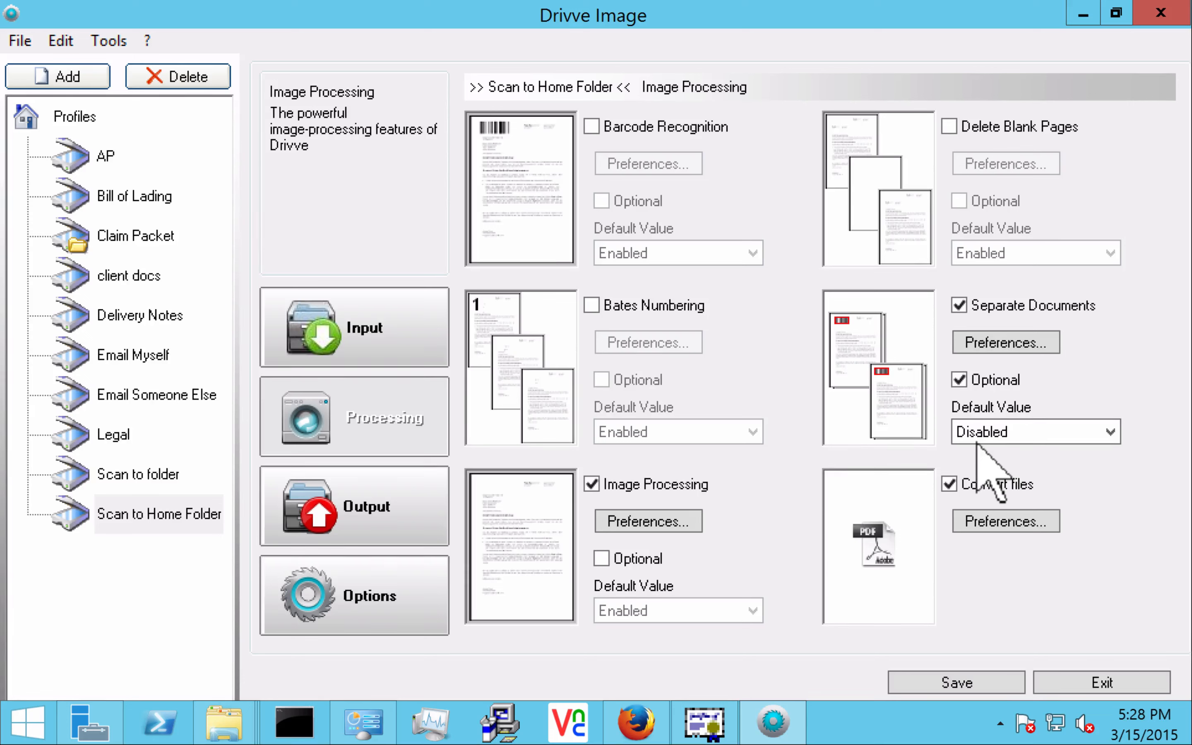
Step: Enable File Output for the profile and open the folder's variables editor with the Active Directory fields expanded
{"action": "left_click", "coordinate": [358, 506]}
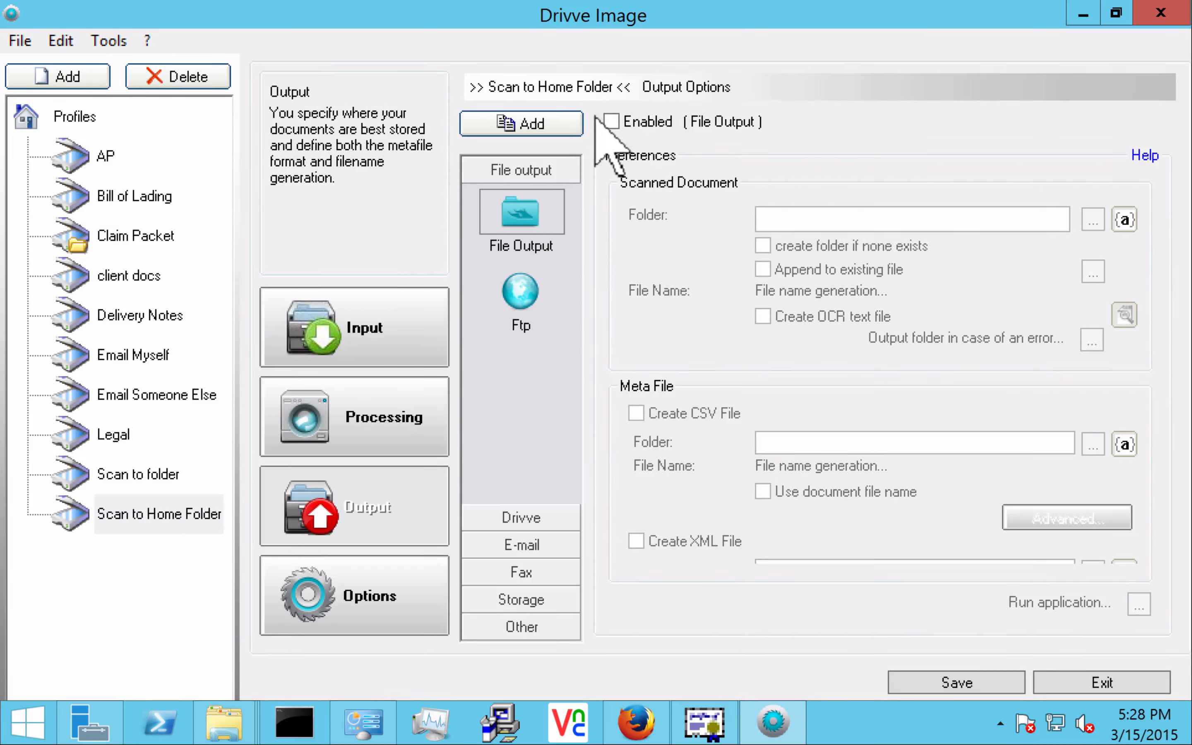
{"action": "left_click", "coordinate": [611, 122]}
{"action": "left_click", "coordinate": [964, 227]}
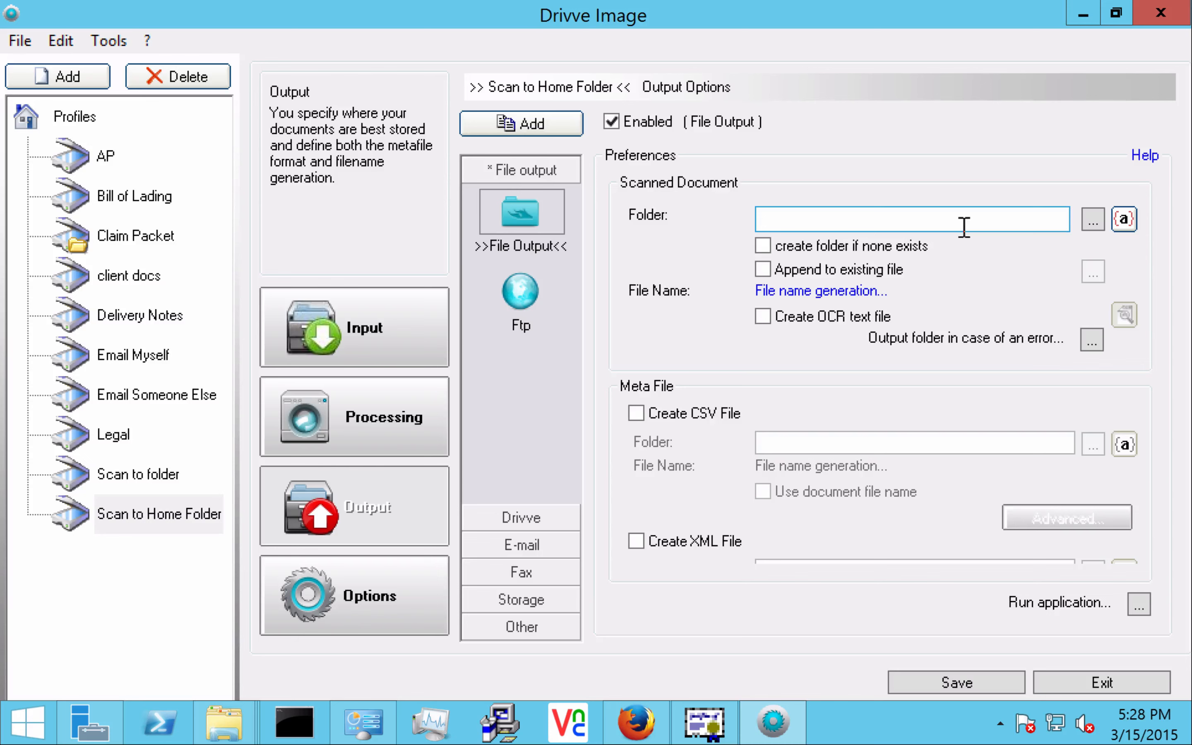
{"action": "left_click", "coordinate": [964, 227]}
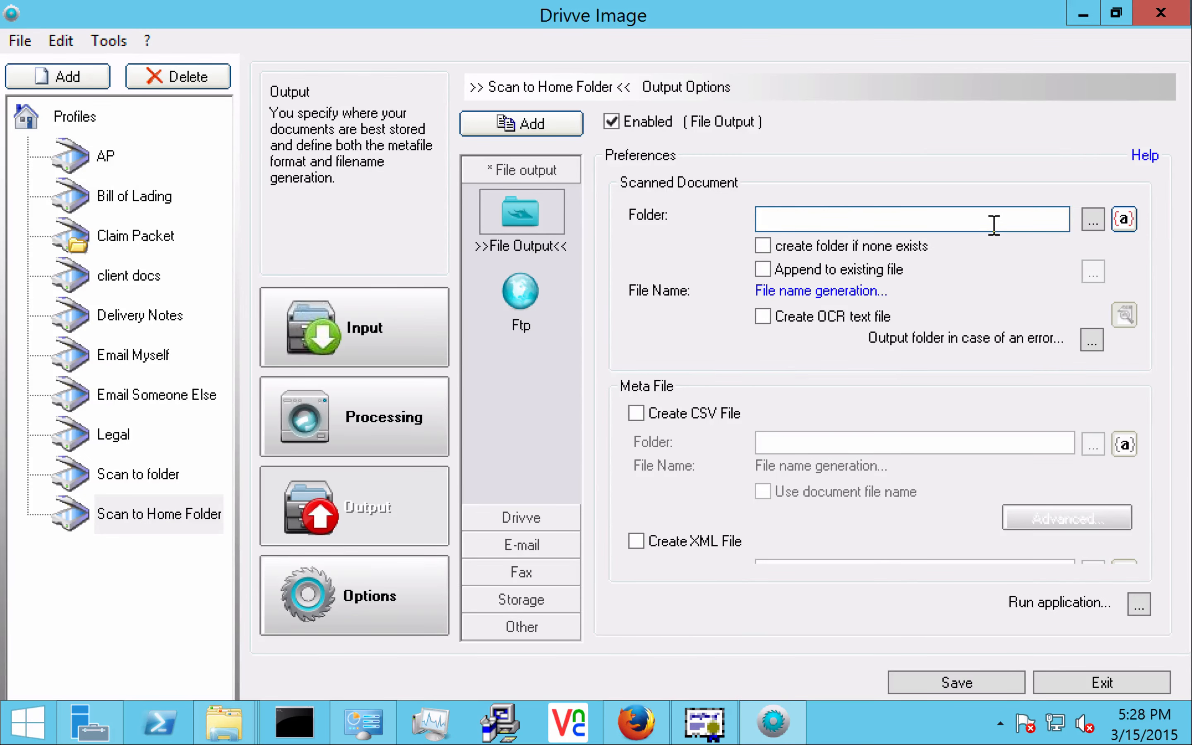
{"action": "left_click", "coordinate": [1125, 220]}
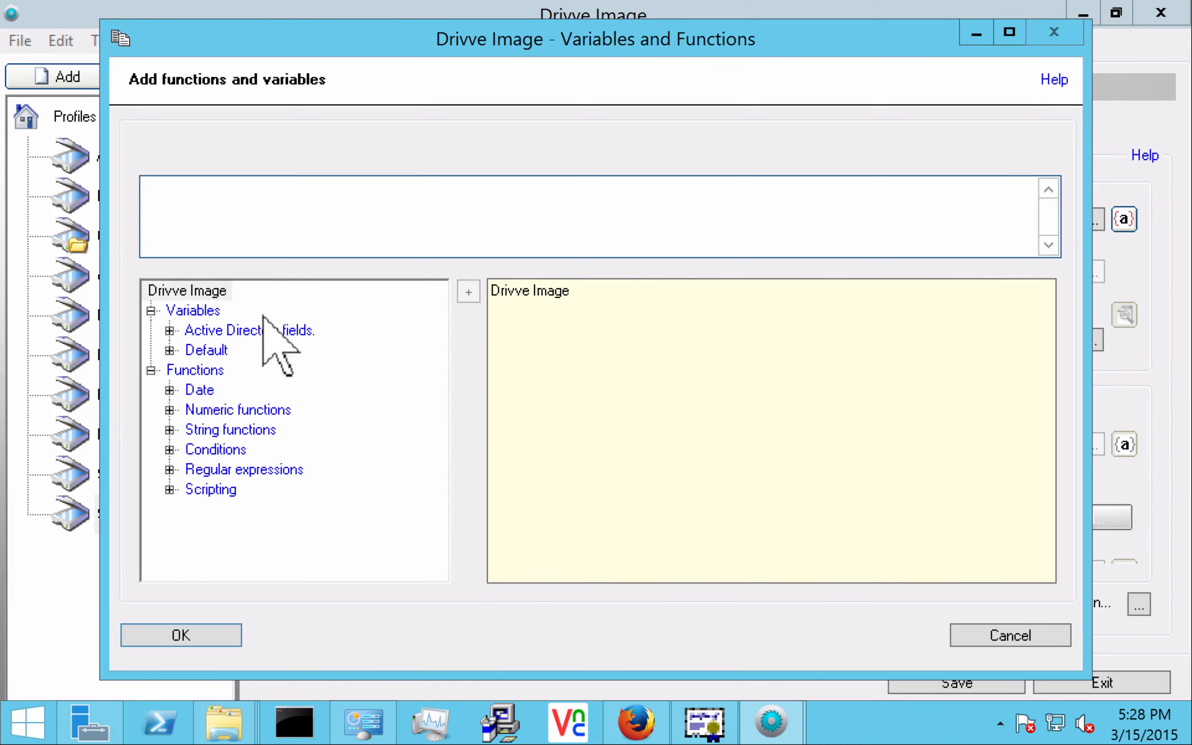
{"action": "left_click", "coordinate": [170, 330]}
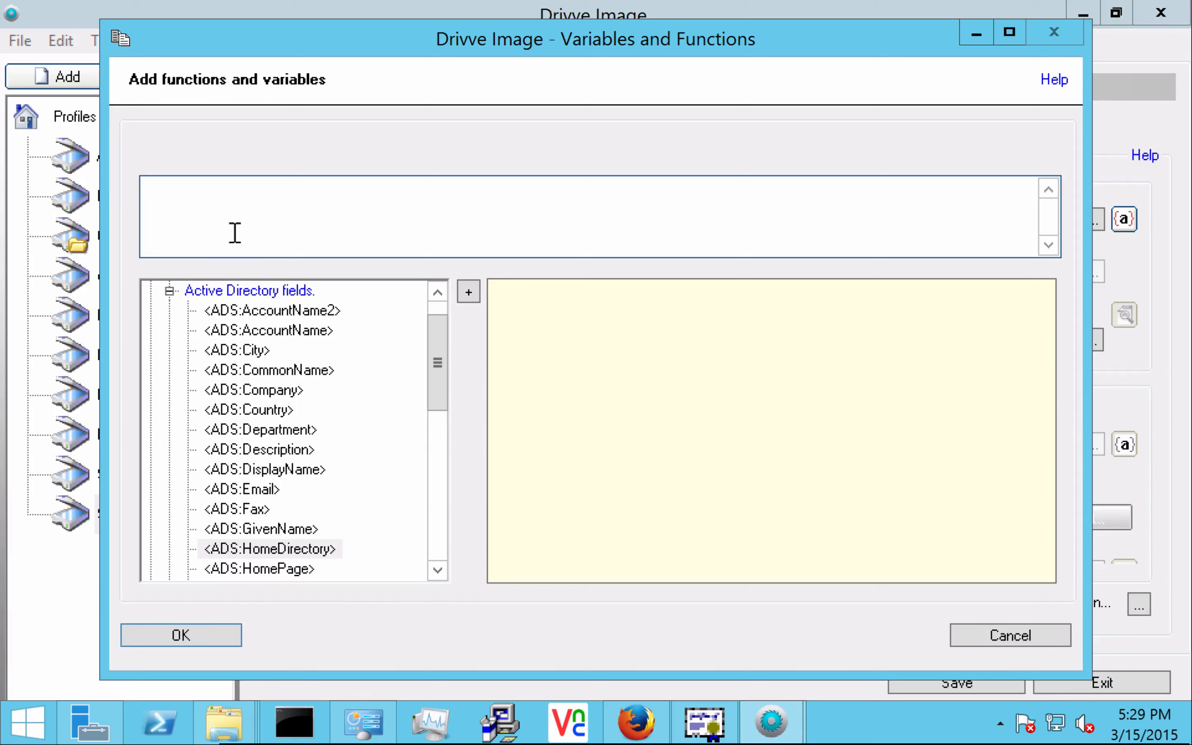
Step: Try \\1.2.3.4\users\<ADS:AccountName> as the output folder path and check the string functions available for it
{"action": "type", "text": "\\\\1.2.3.4\\users\\"}
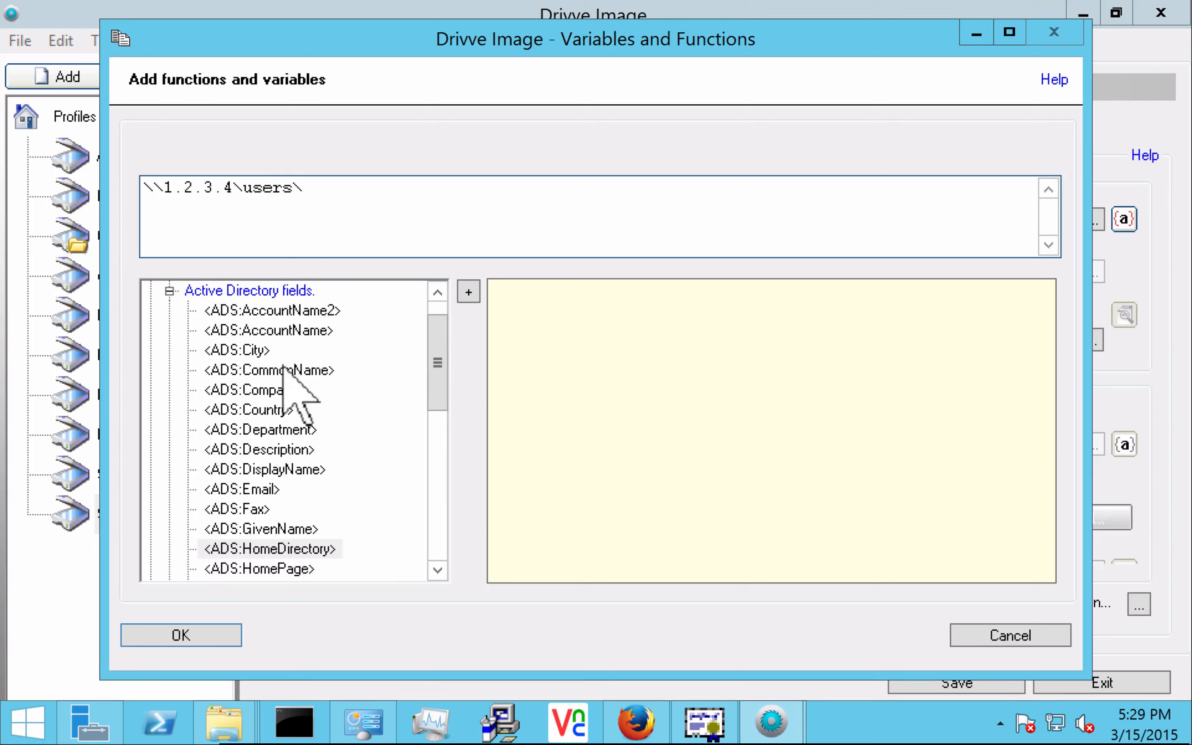
{"action": "double_click", "coordinate": [269, 331]}
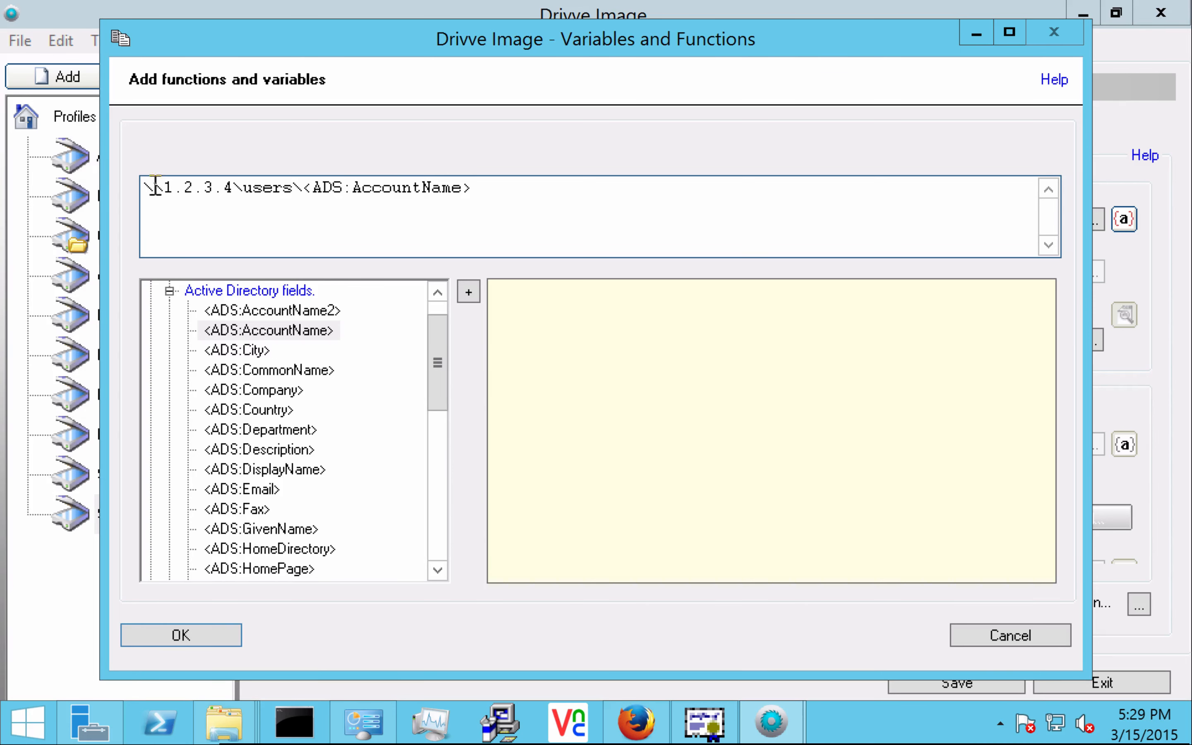
{"action": "left_click_drag", "start_coordinate": [156, 187], "coordinate": [303, 197]}
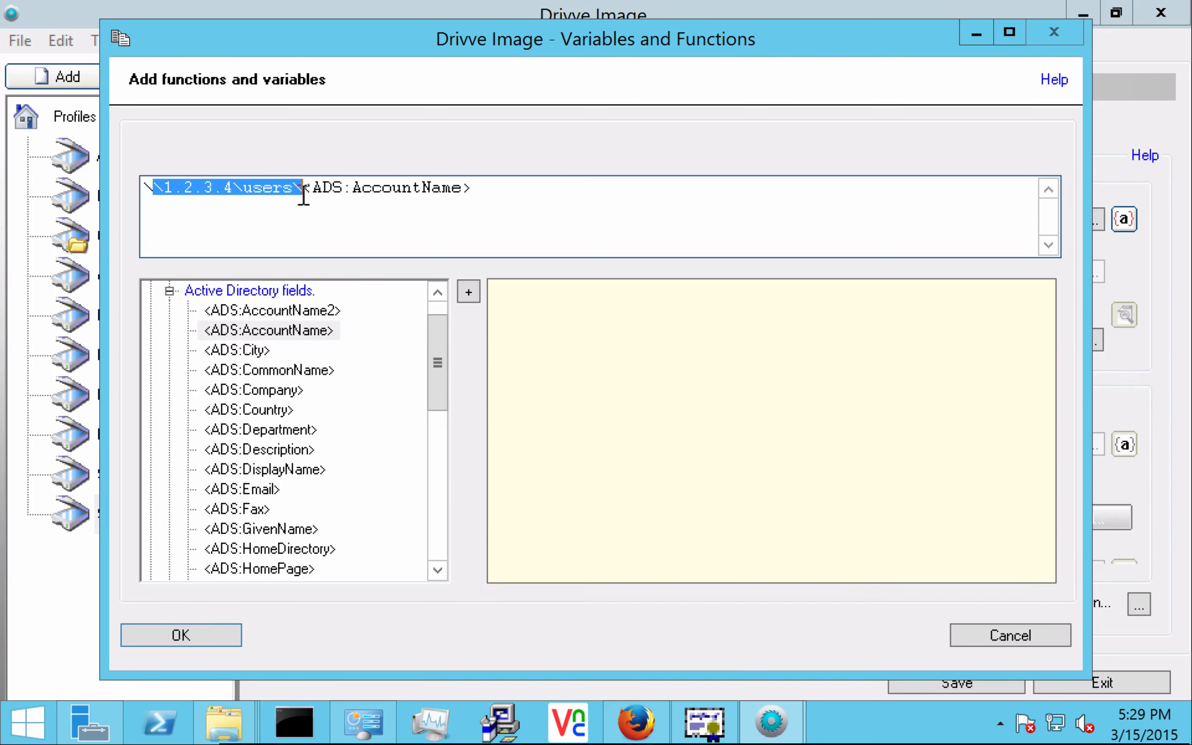
{"action": "left_click", "coordinate": [280, 195]}
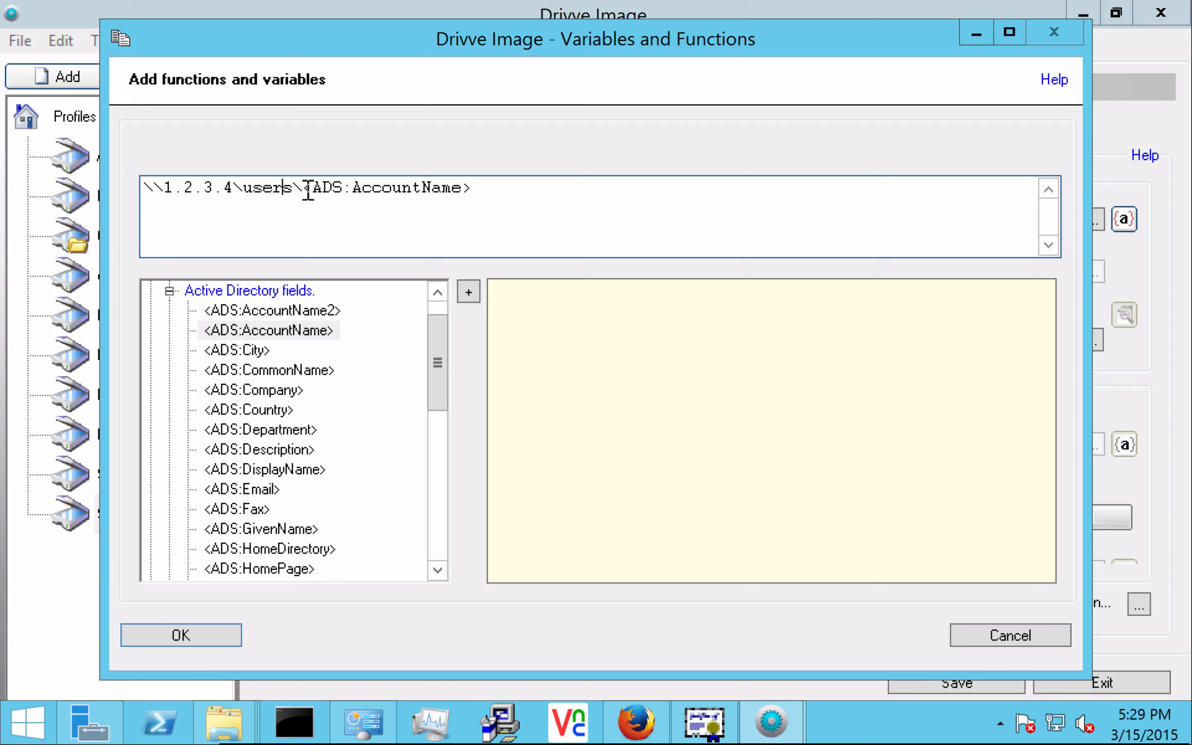
{"action": "left_click_drag", "start_coordinate": [303, 189], "coordinate": [532, 196]}
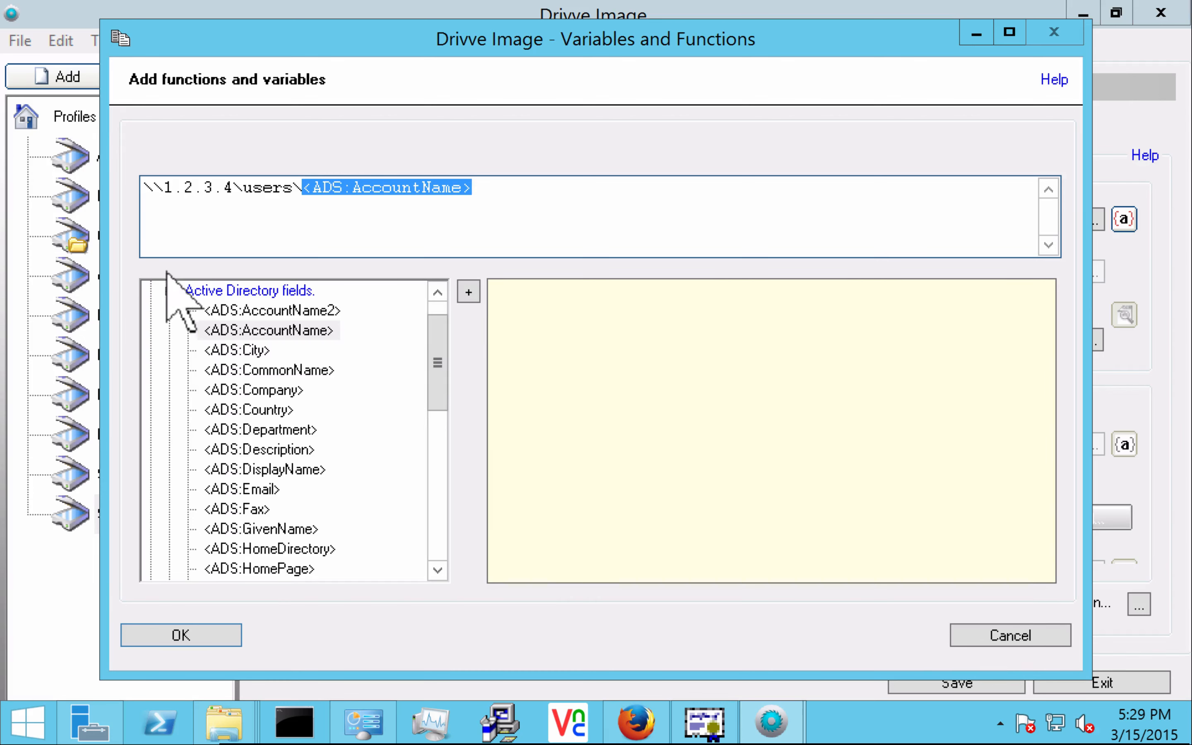
{"action": "left_click", "coordinate": [169, 291]}
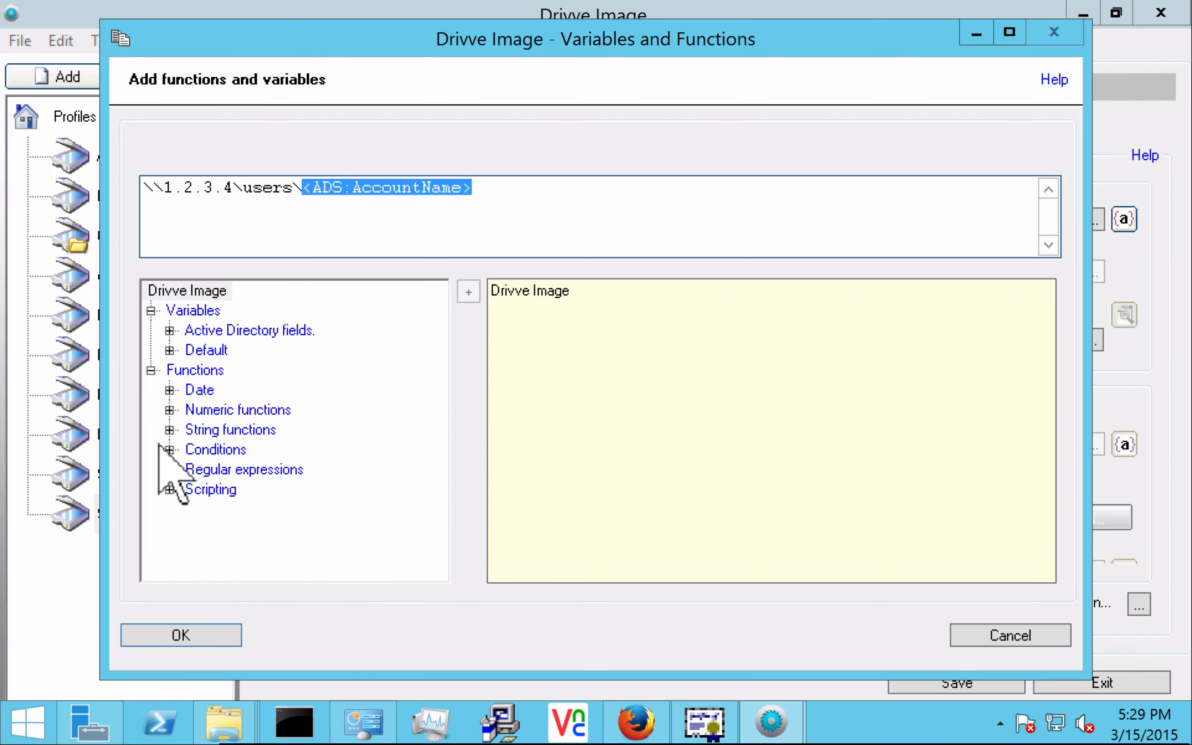
{"action": "left_click", "coordinate": [169, 429]}
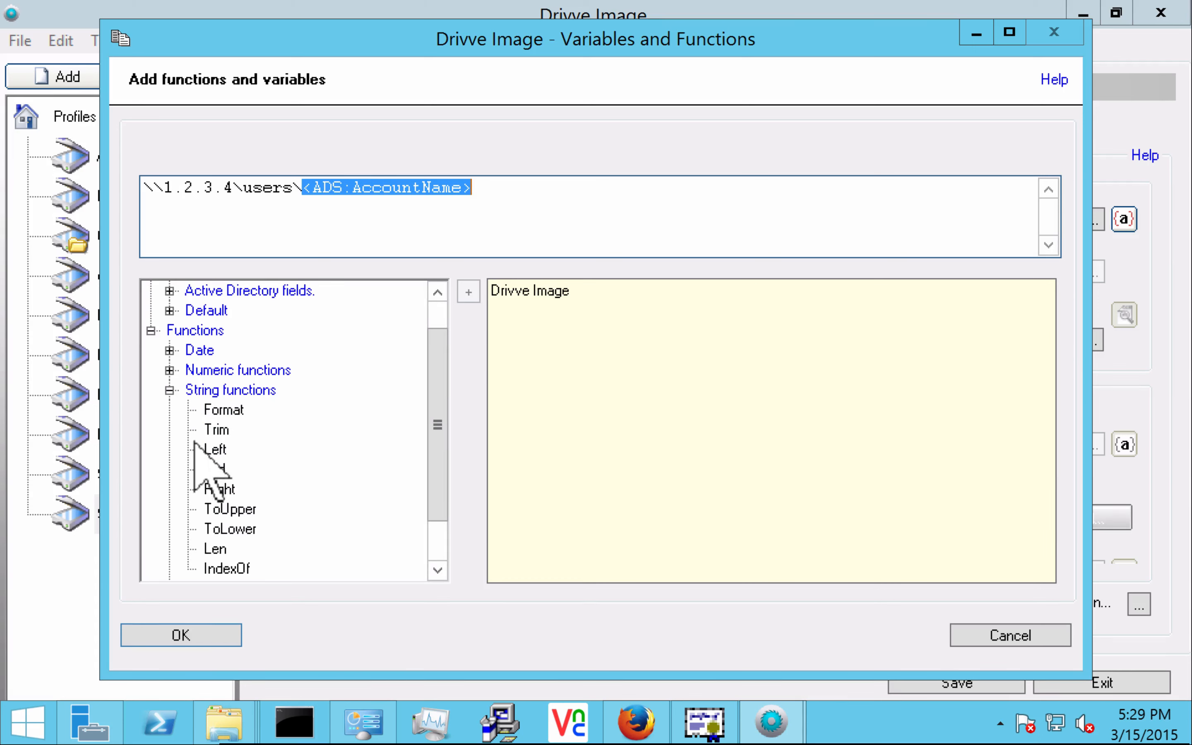
{"action": "left_click", "coordinate": [169, 390]}
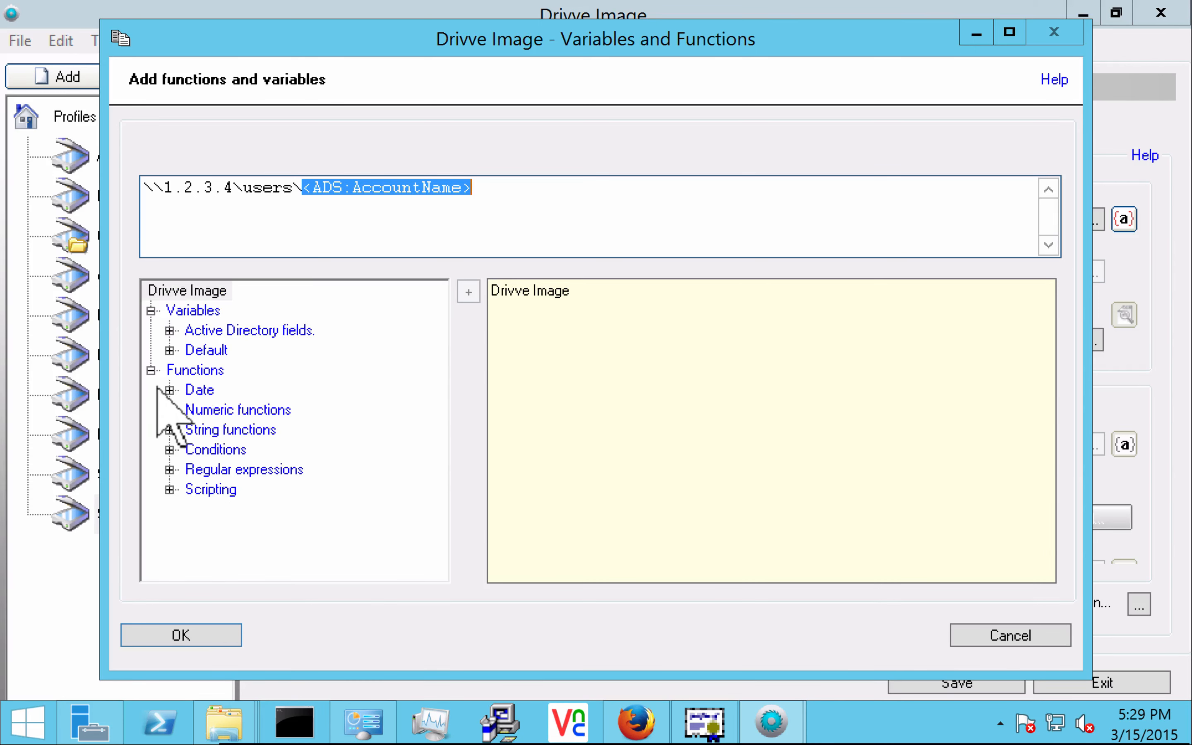
{"action": "left_click", "coordinate": [506, 222]}
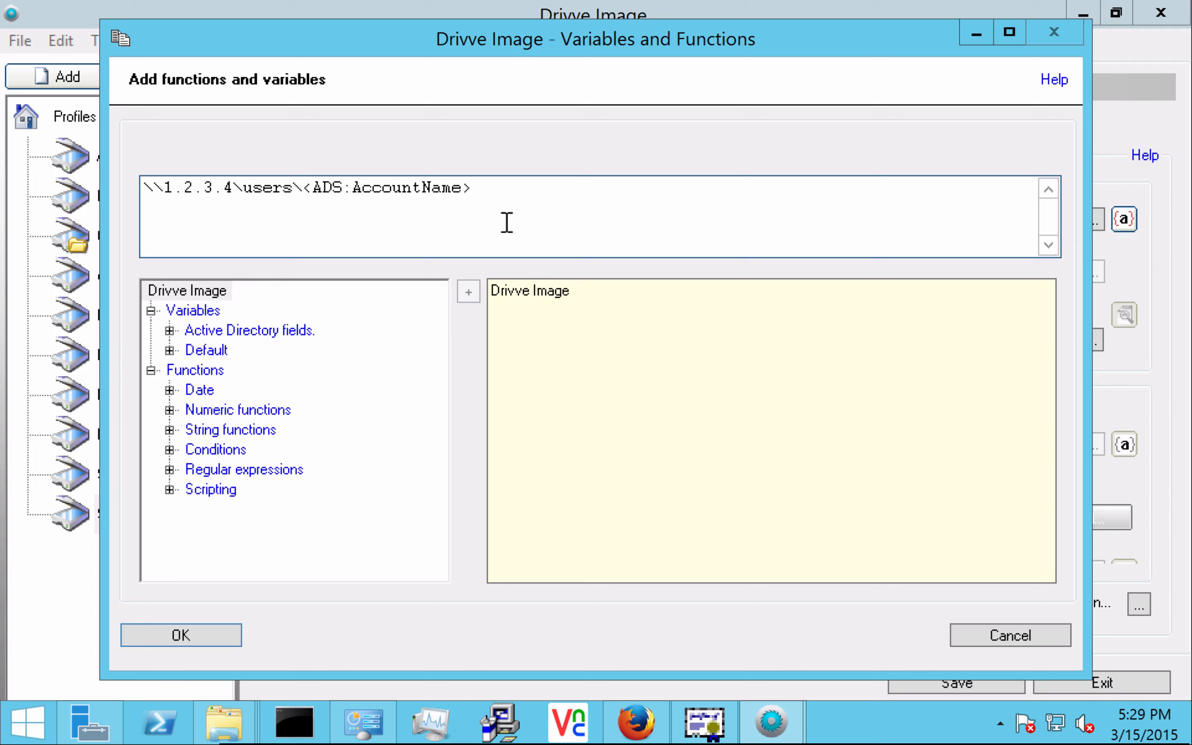
Step: Replace the output folder expression with the Active Directory variable <ADS:HomeDirectory> and accept it
{"action": "left_click", "coordinate": [169, 330]}
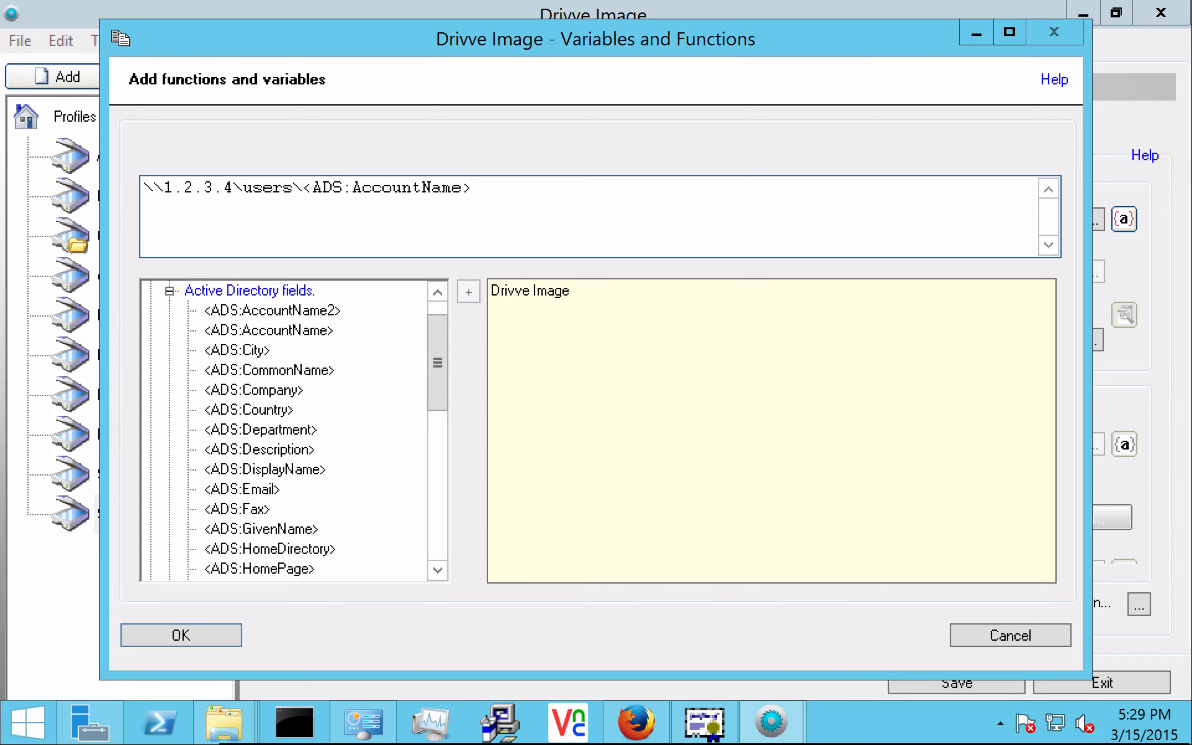
{"action": "double_click", "coordinate": [569, 200]}
{"action": "key", "text": "Delete"}
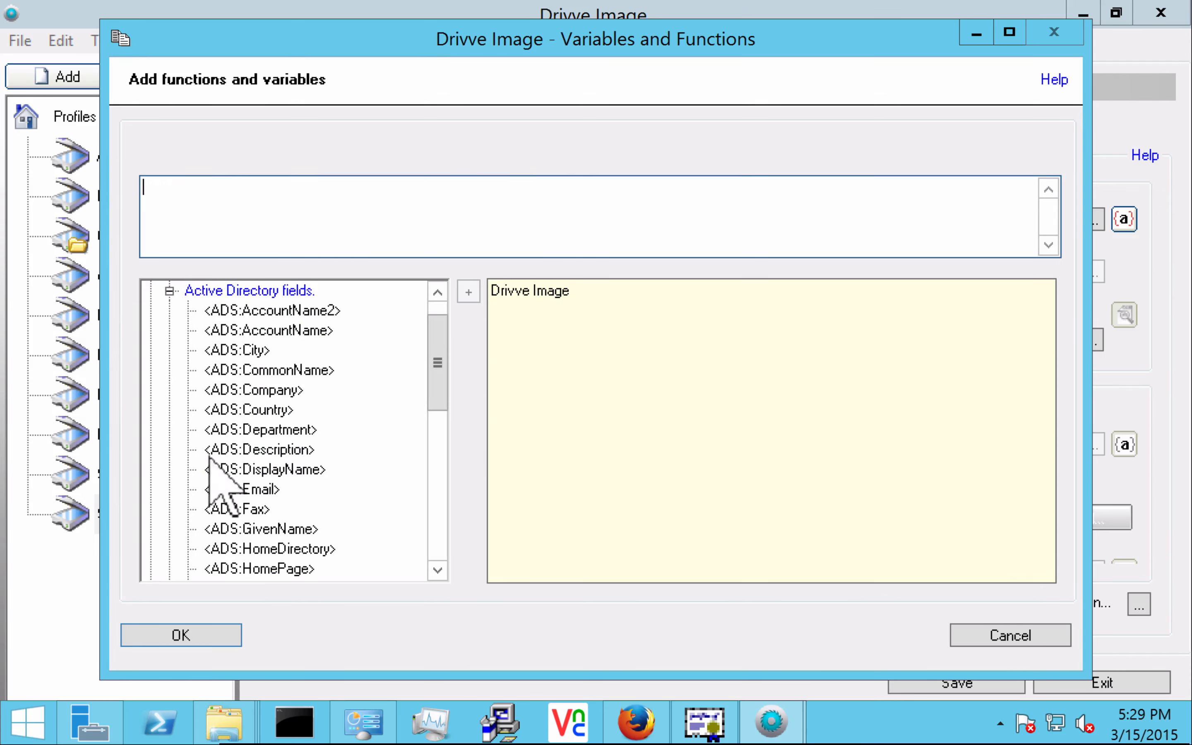
{"action": "double_click", "coordinate": [291, 548]}
{"action": "left_click", "coordinate": [181, 634]}
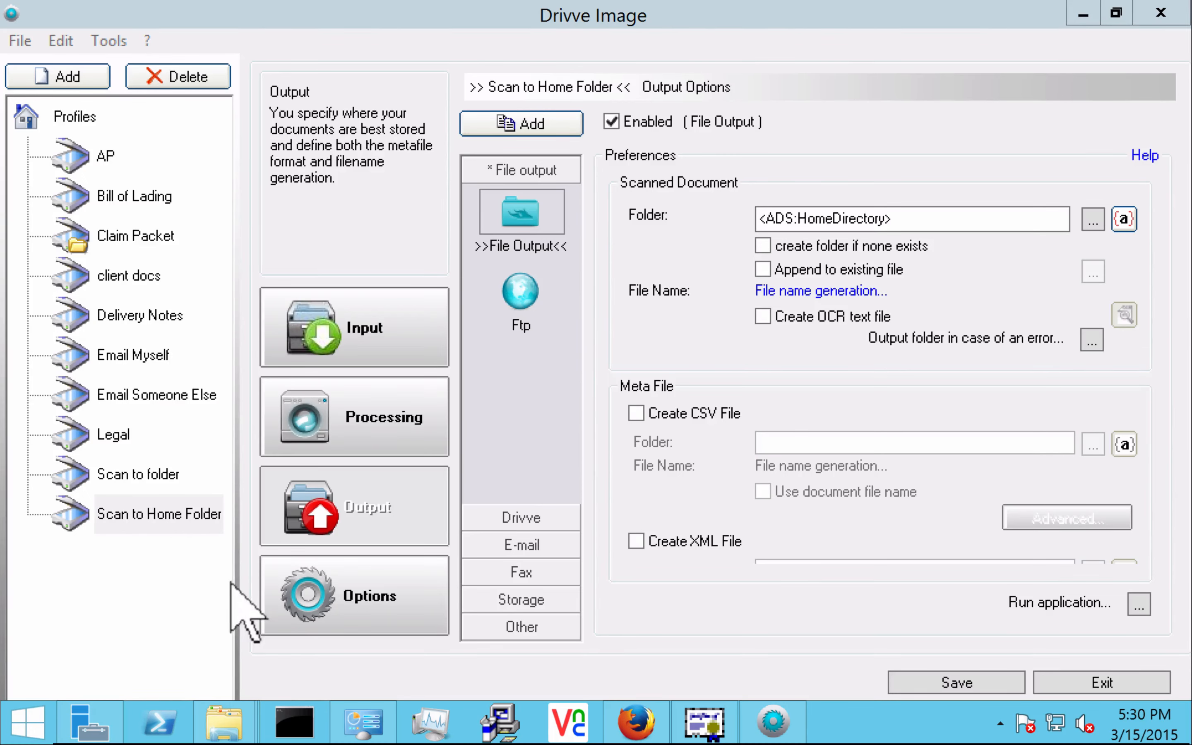
Step: Open the Drivve Image IIS-Configuration tool, review the service account settings, and close it without reinstalling the services
{"action": "left_click", "coordinate": [17, 727]}
{"action": "left_click", "coordinate": [1132, 72]}
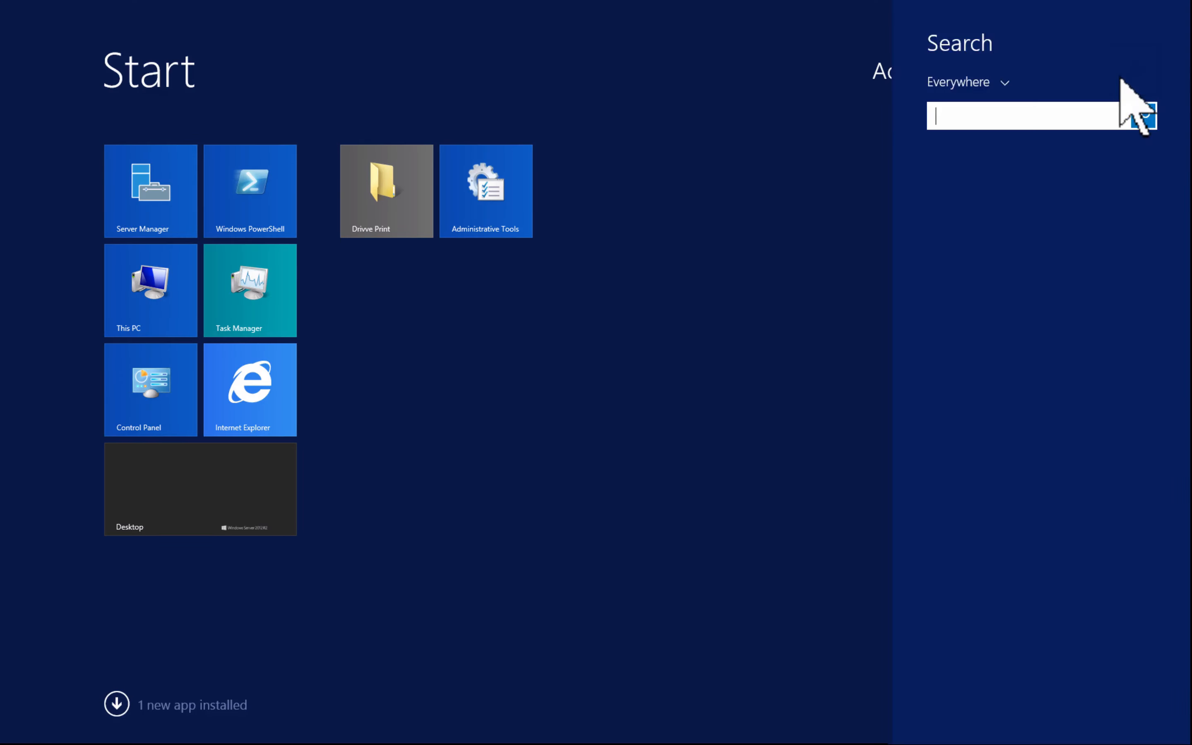
{"action": "type", "text": "IIS-Configuration"}
{"action": "key", "text": "Return"}
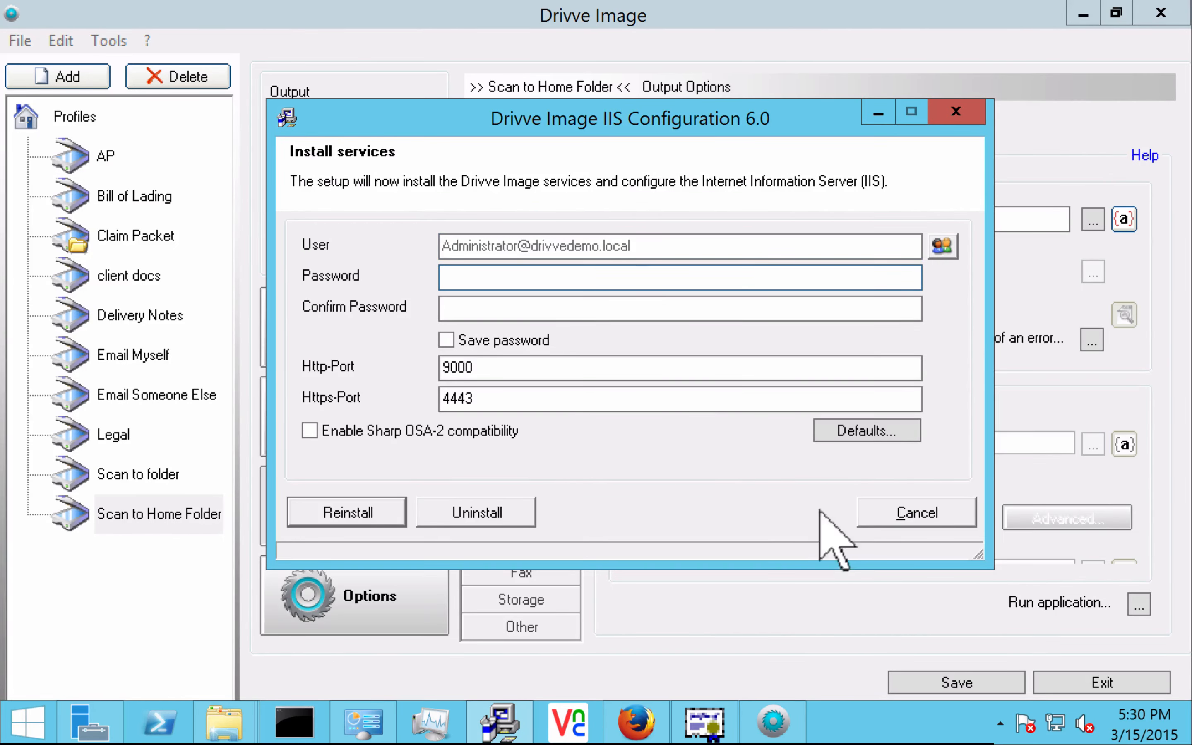
{"action": "left_click", "coordinate": [886, 515]}
{"action": "left_click", "coordinate": [639, 447]}
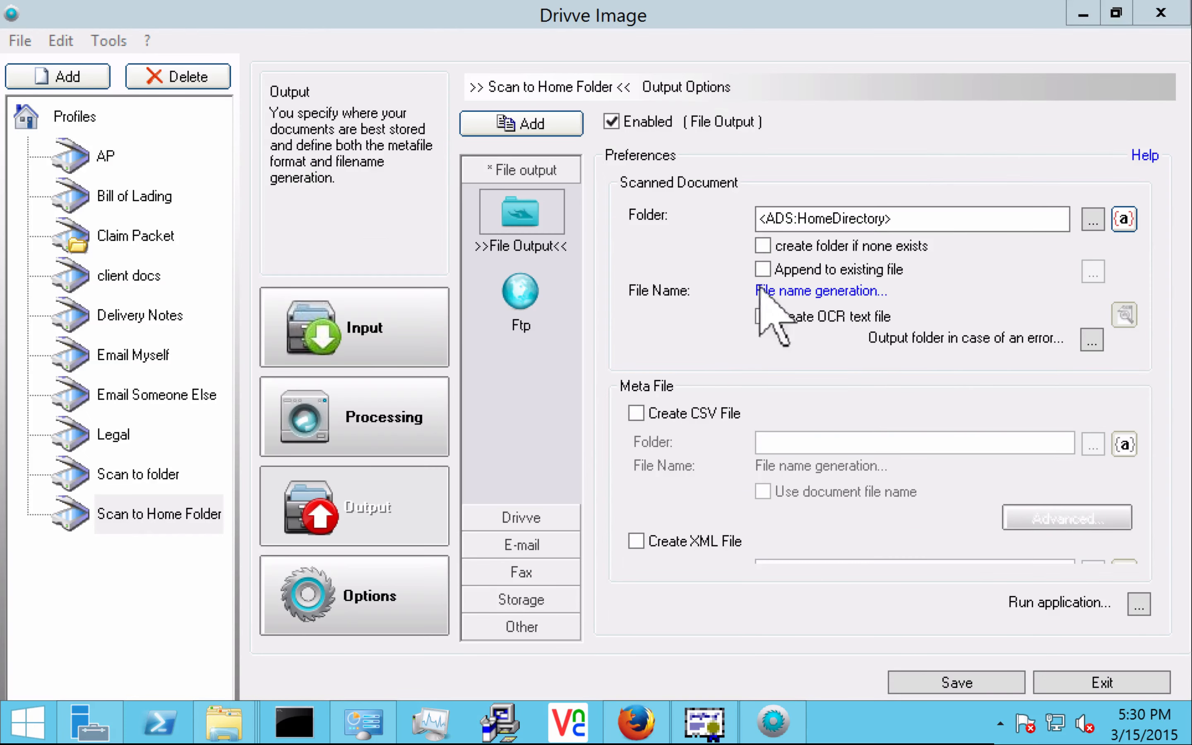
Step: Set the scanned document's file name to "new scan _ <Device Name> _ <Date and time>" and save the profile
{"action": "left_click", "coordinate": [783, 299]}
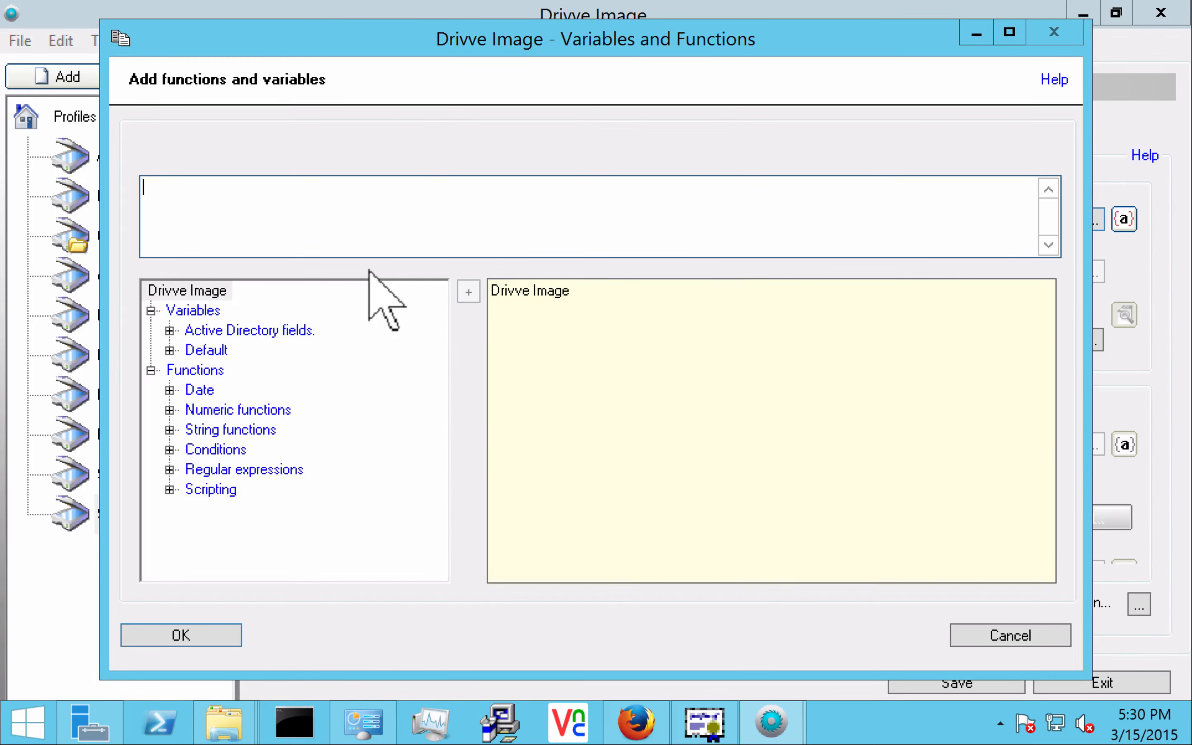
{"action": "type", "text": "new sc"}
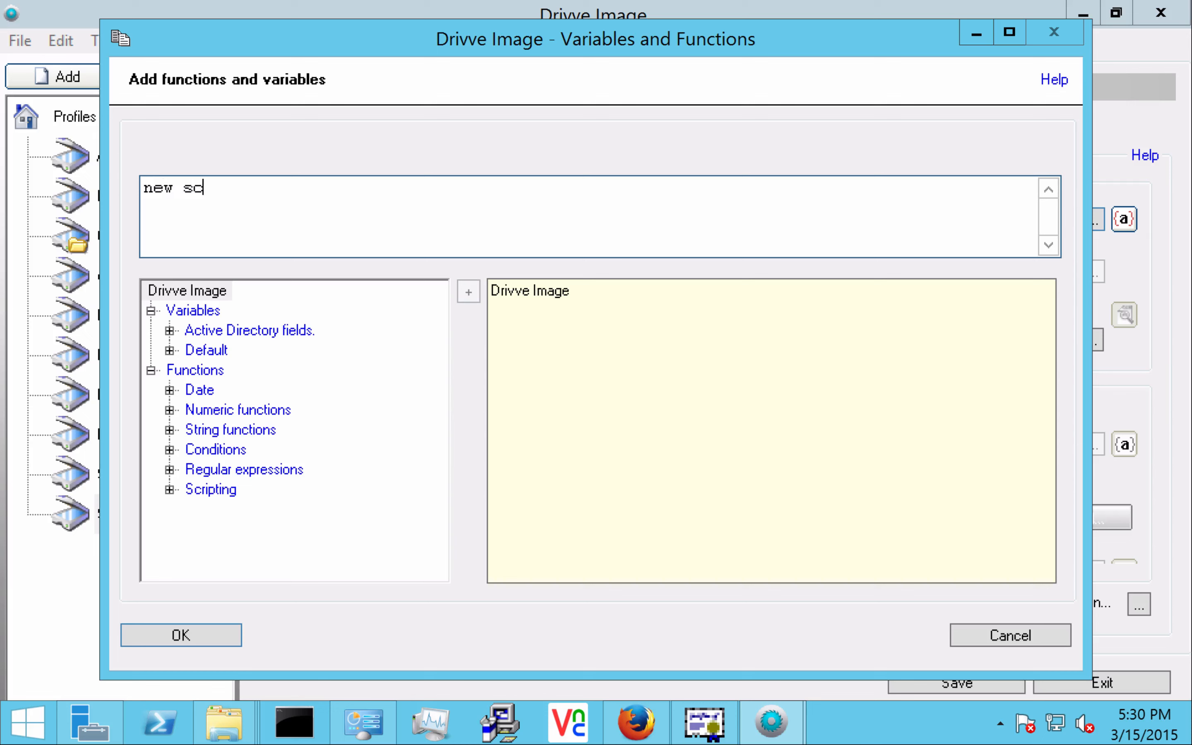
{"action": "type", "text": "an _"}
{"action": "left_click", "coordinate": [170, 350]}
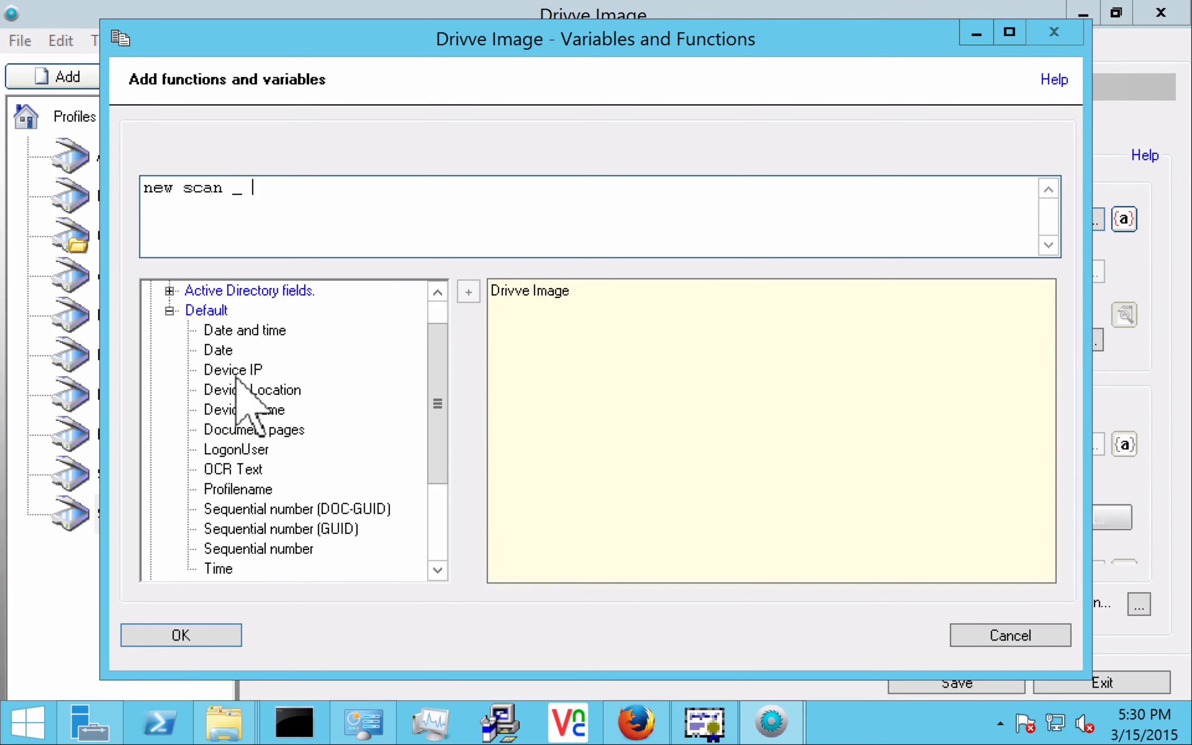
{"action": "double_click", "coordinate": [236, 402]}
{"action": "type", "text": "_"}
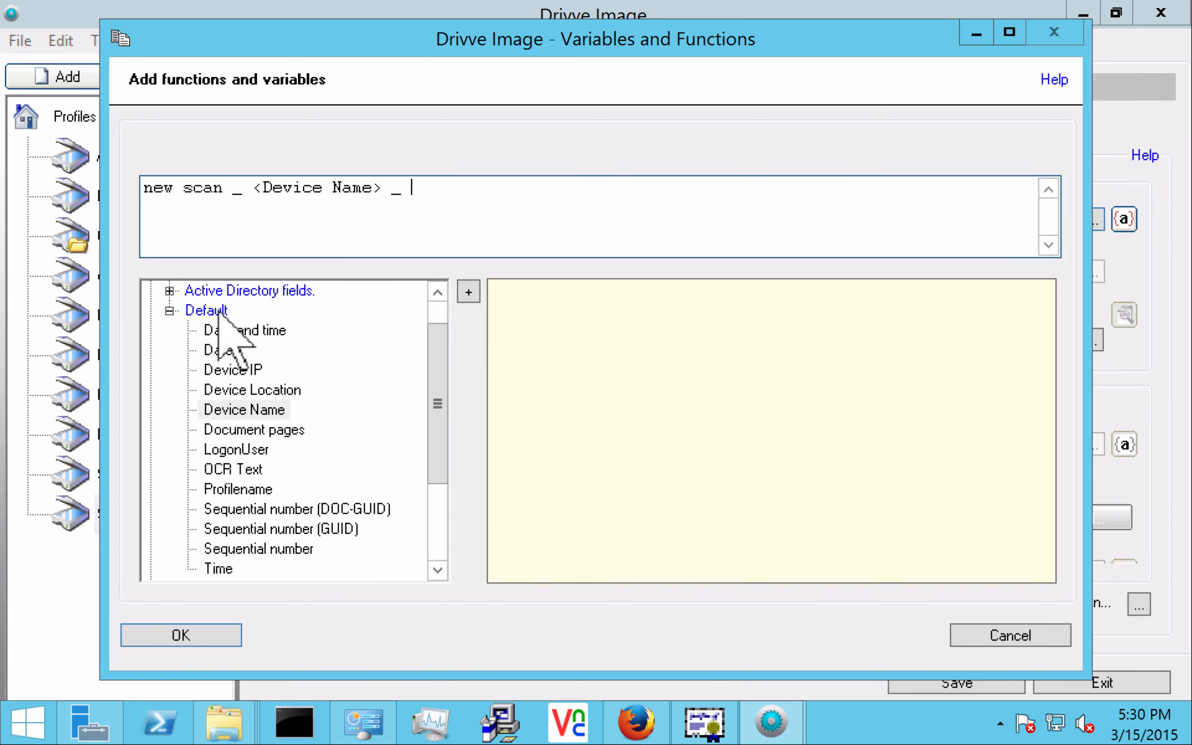
{"action": "double_click", "coordinate": [234, 331]}
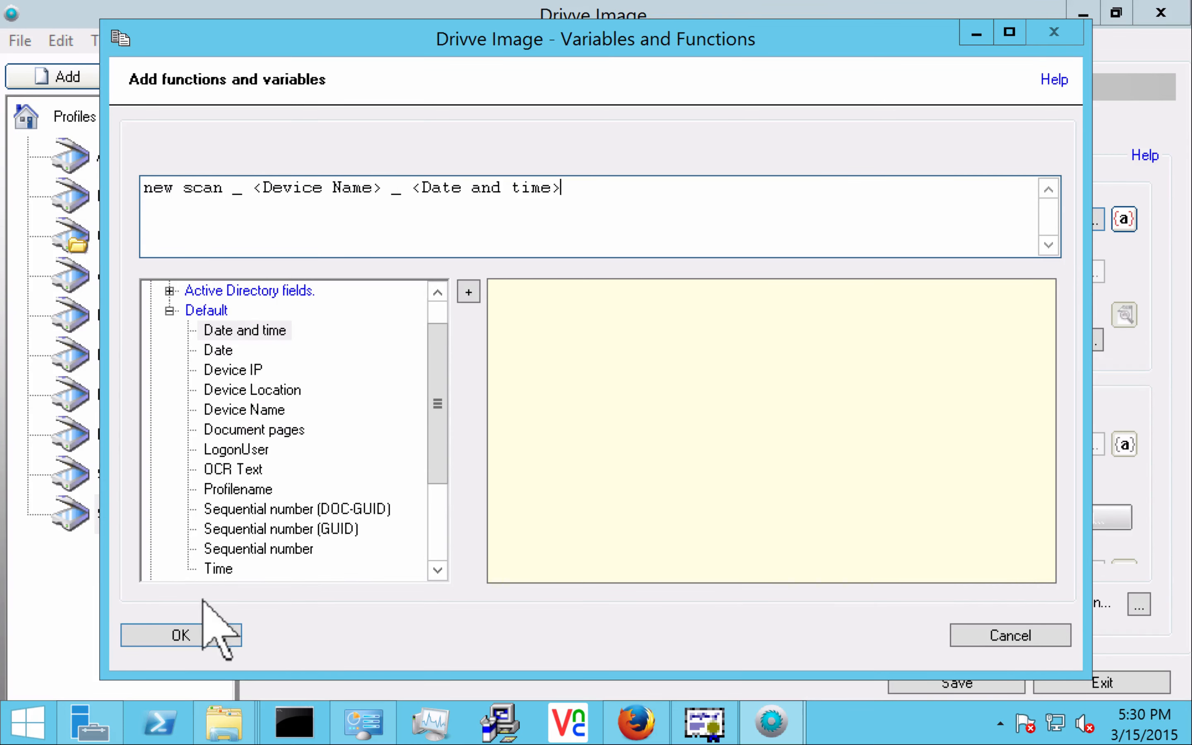
{"action": "left_click", "coordinate": [217, 636]}
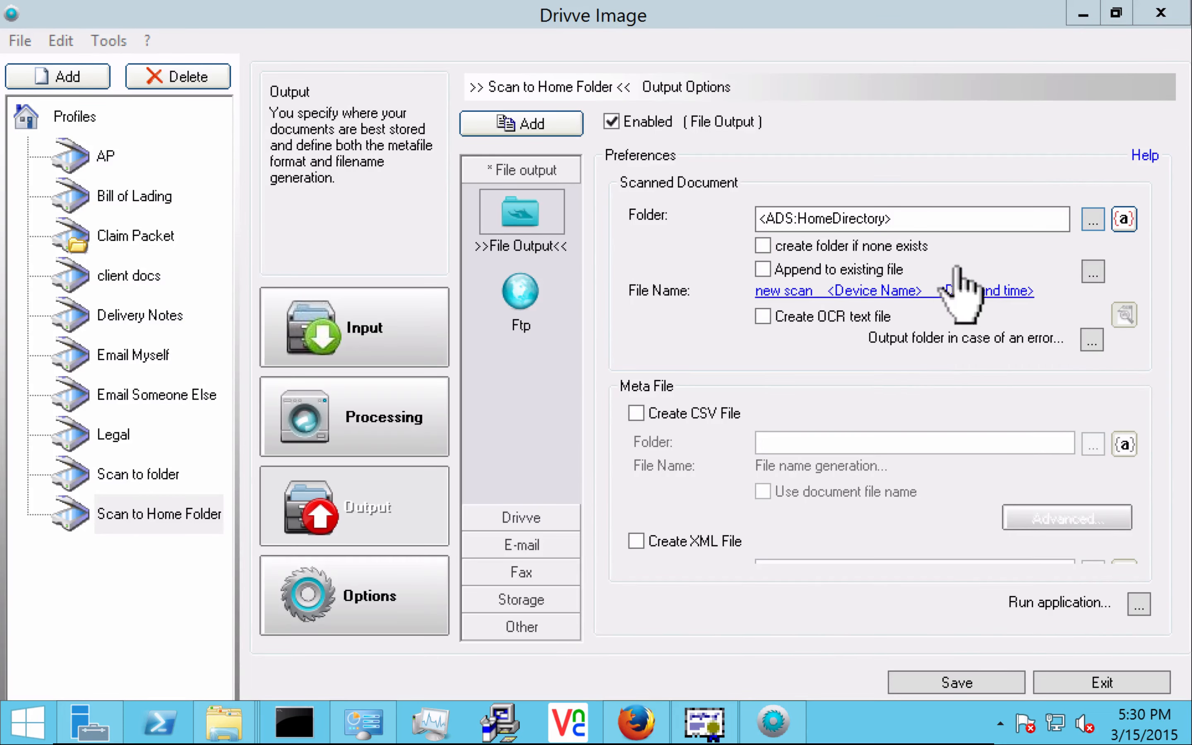
{"action": "left_click", "coordinate": [941, 686]}
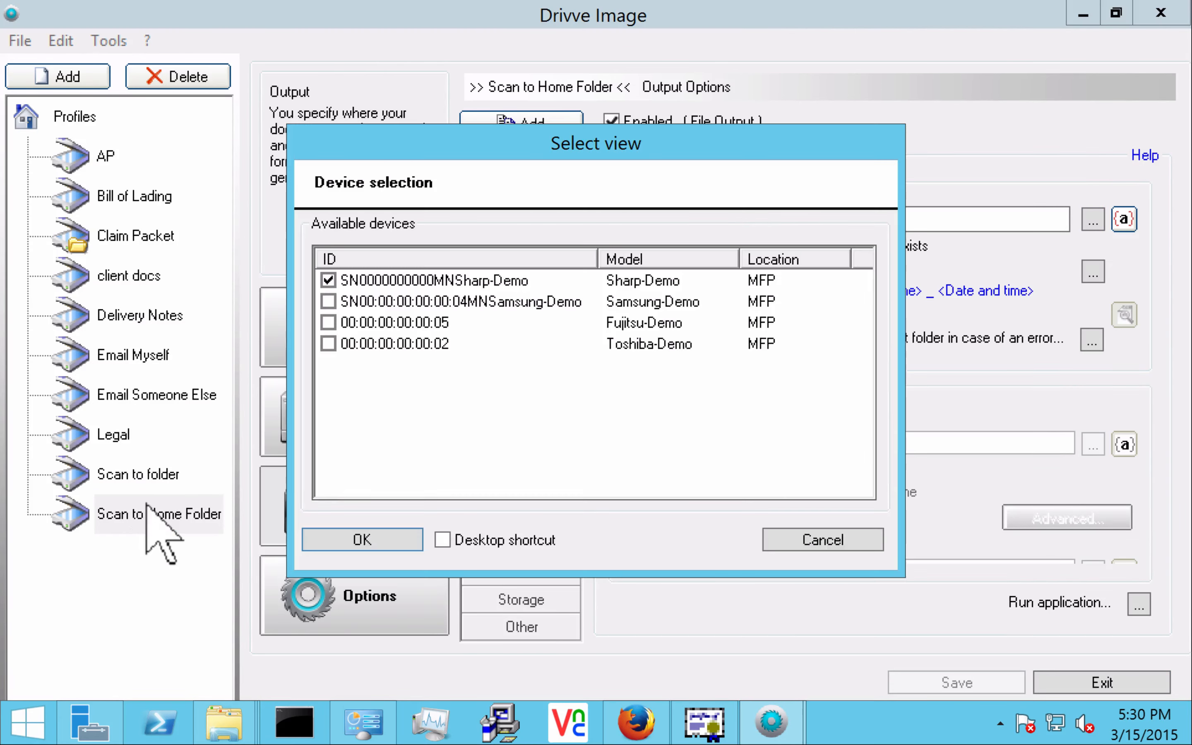
Step: Preview the Scan to Home Folder profile in the Sharp-Demo device view, from its conversion options through the scan page
{"action": "left_click", "coordinate": [333, 536]}
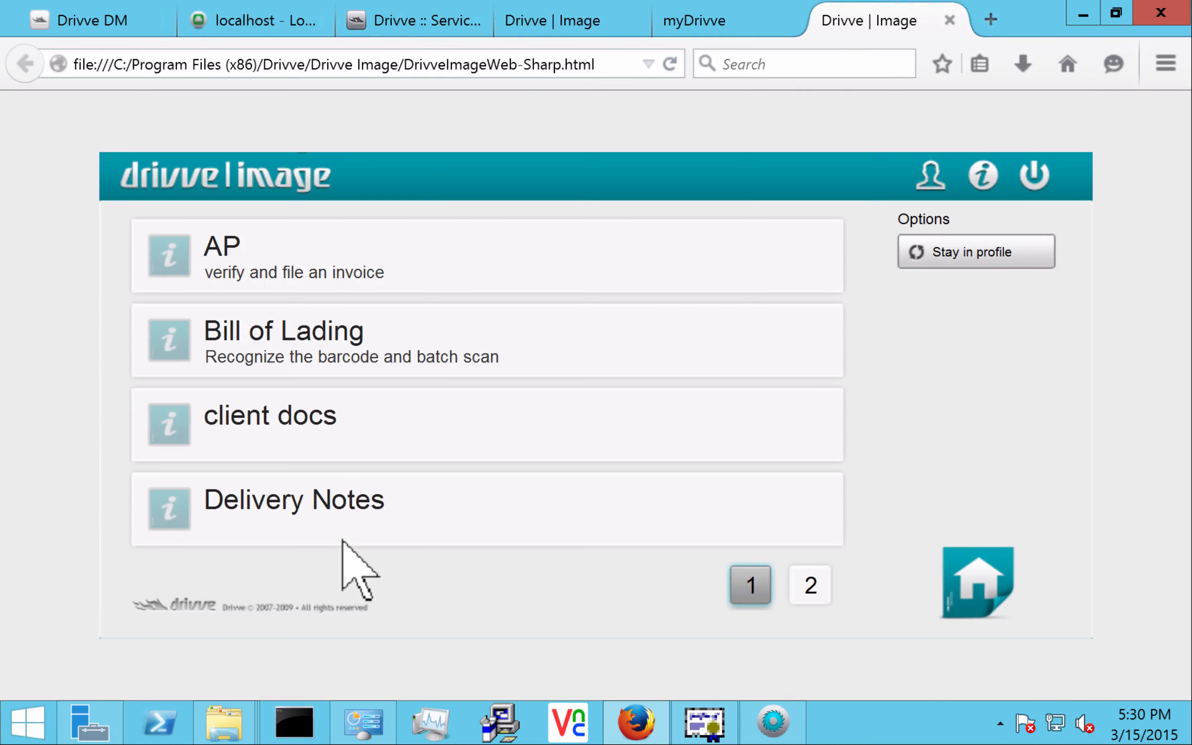
{"action": "left_click", "coordinate": [794, 588]}
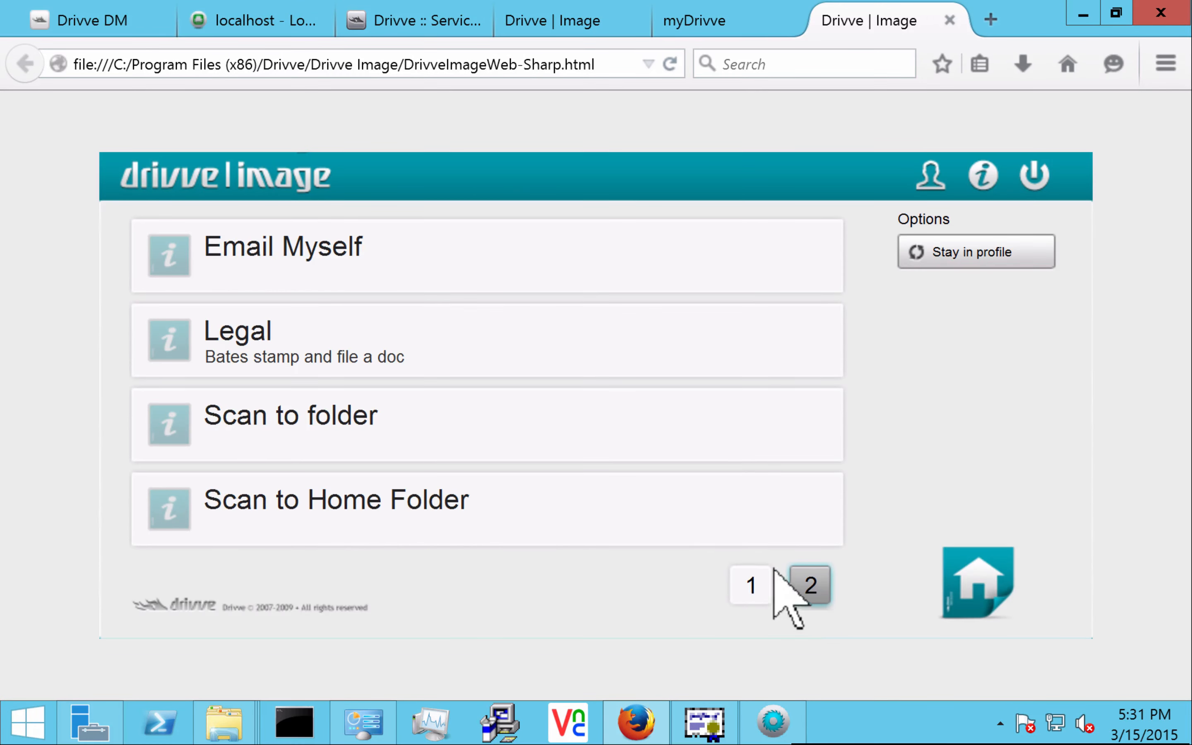
{"action": "left_click", "coordinate": [406, 506]}
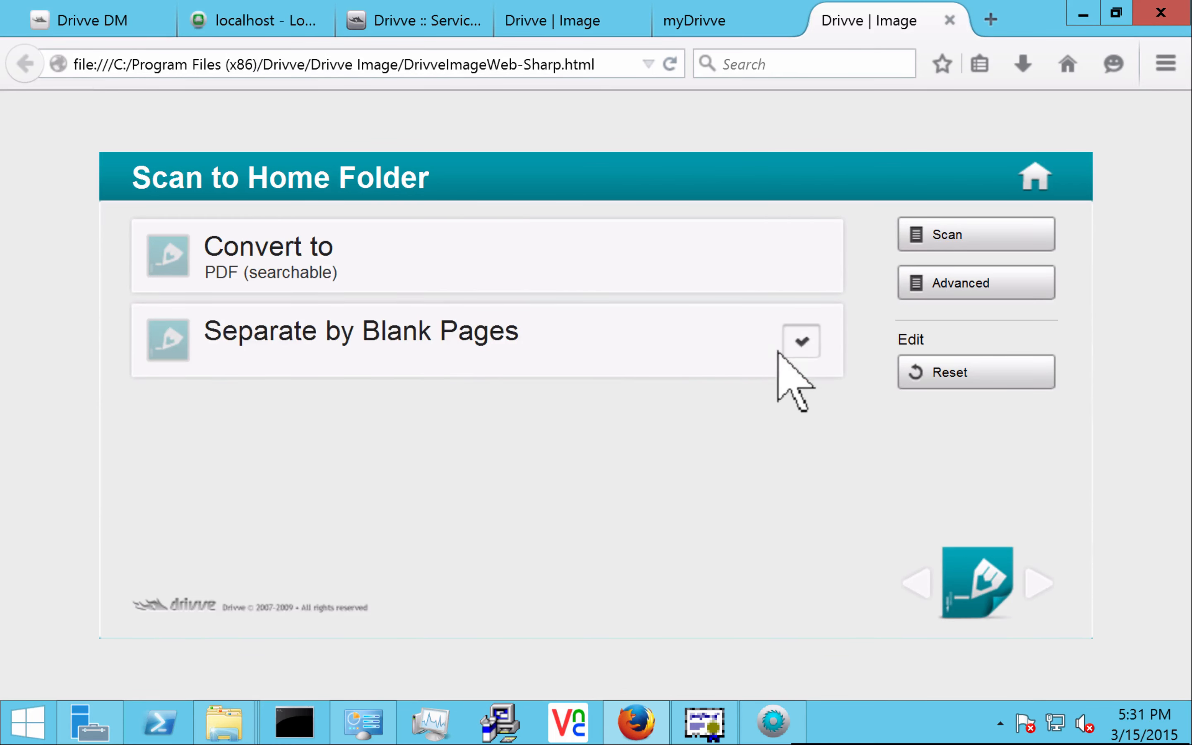
{"action": "left_click", "coordinate": [1017, 241]}
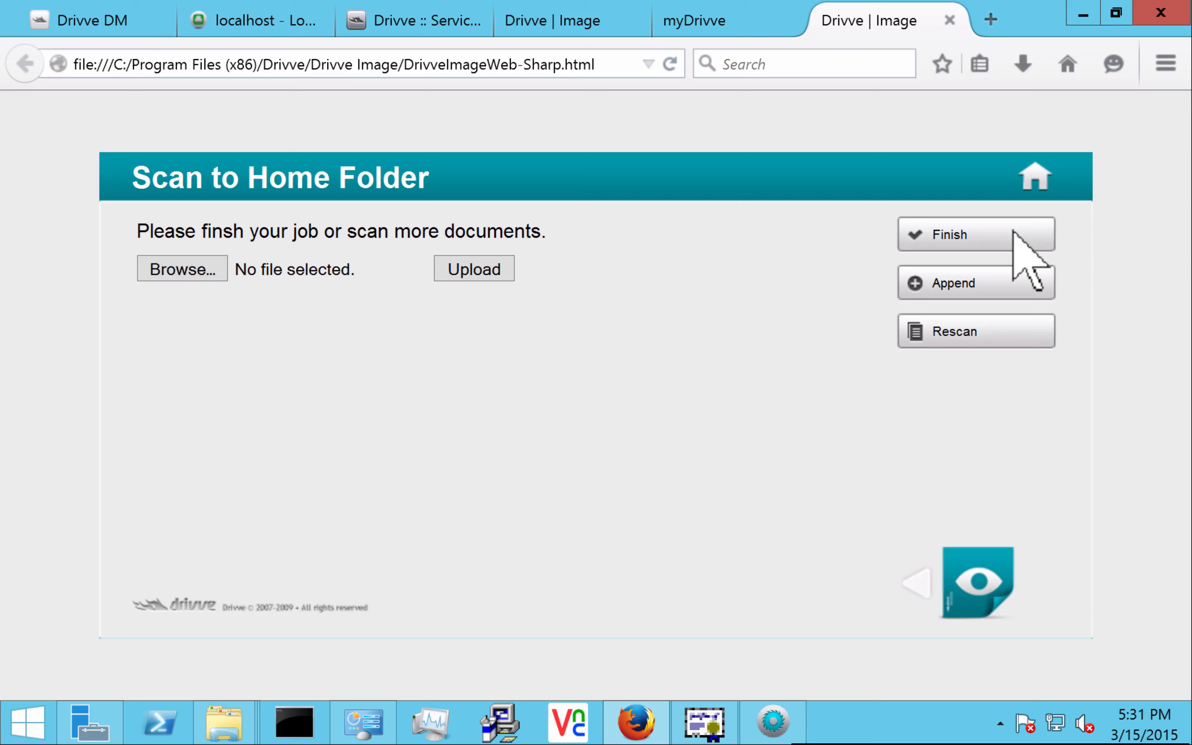
{"action": "left_click", "coordinate": [1032, 180]}
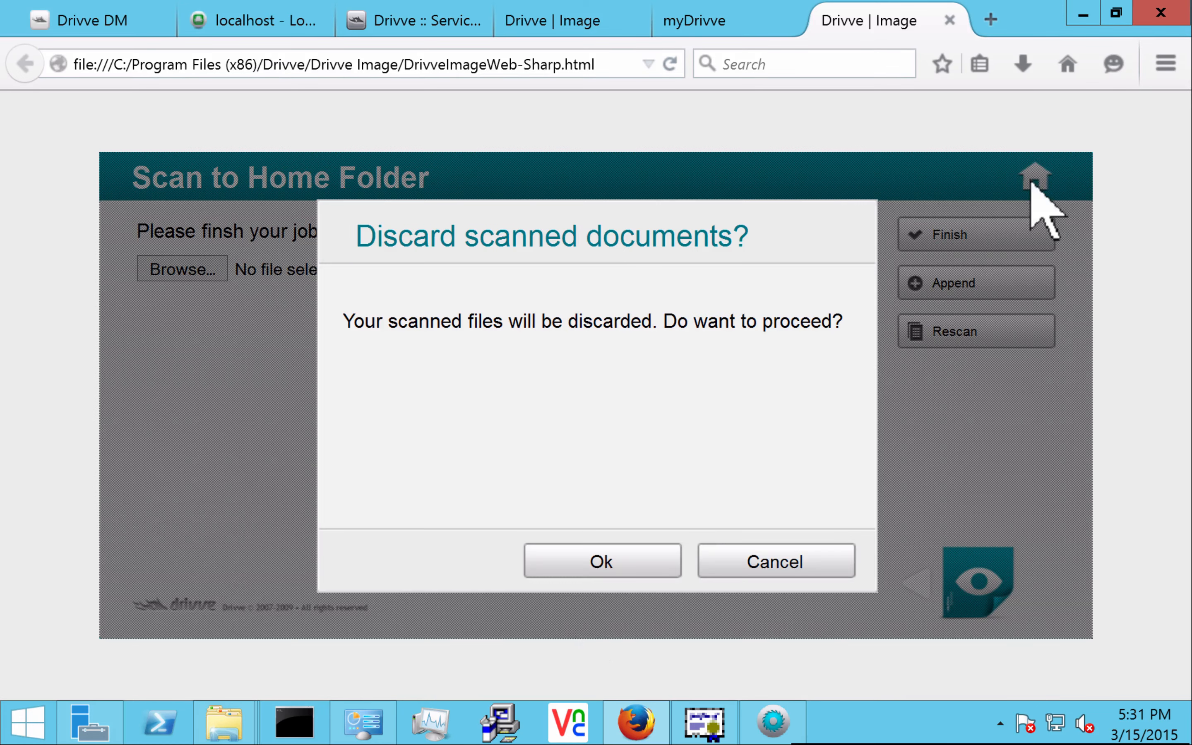
Step: Back in Drivve Image, add a text index field "Name the File (Optional)" to the Scan to Home Folder profile and save it
{"action": "left_click", "coordinate": [772, 722]}
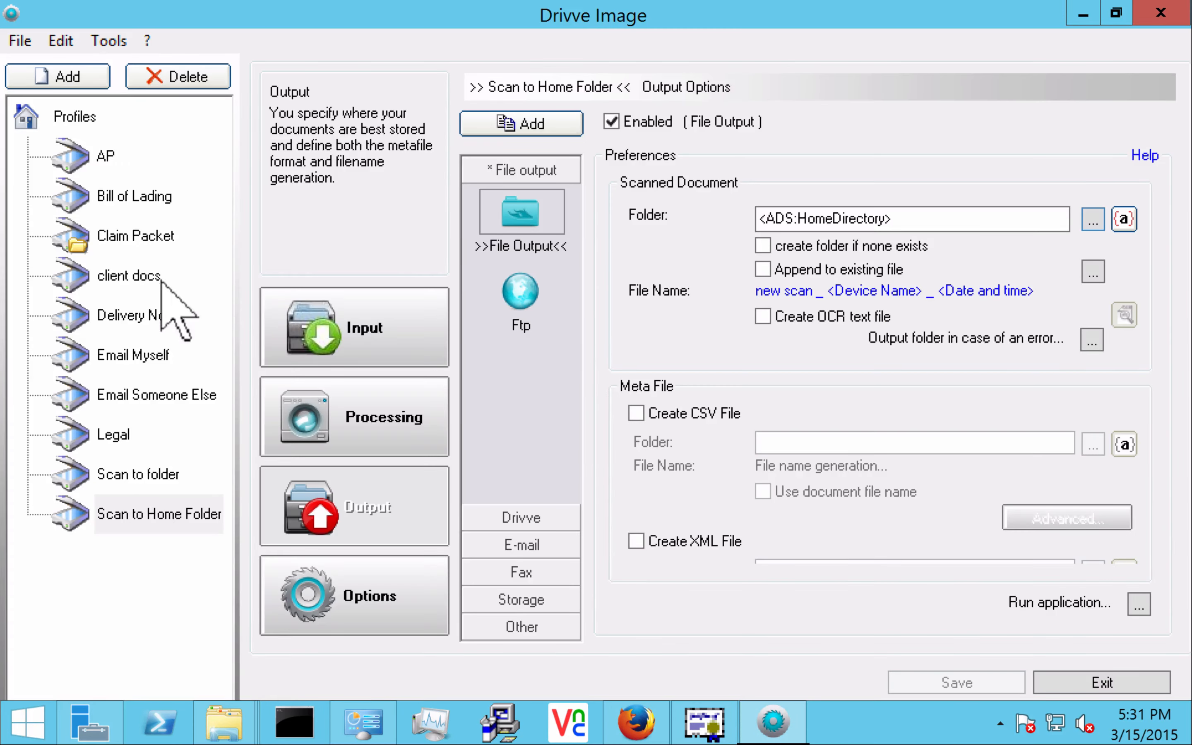
{"action": "left_click", "coordinate": [148, 520]}
{"action": "left_click", "coordinate": [362, 305]}
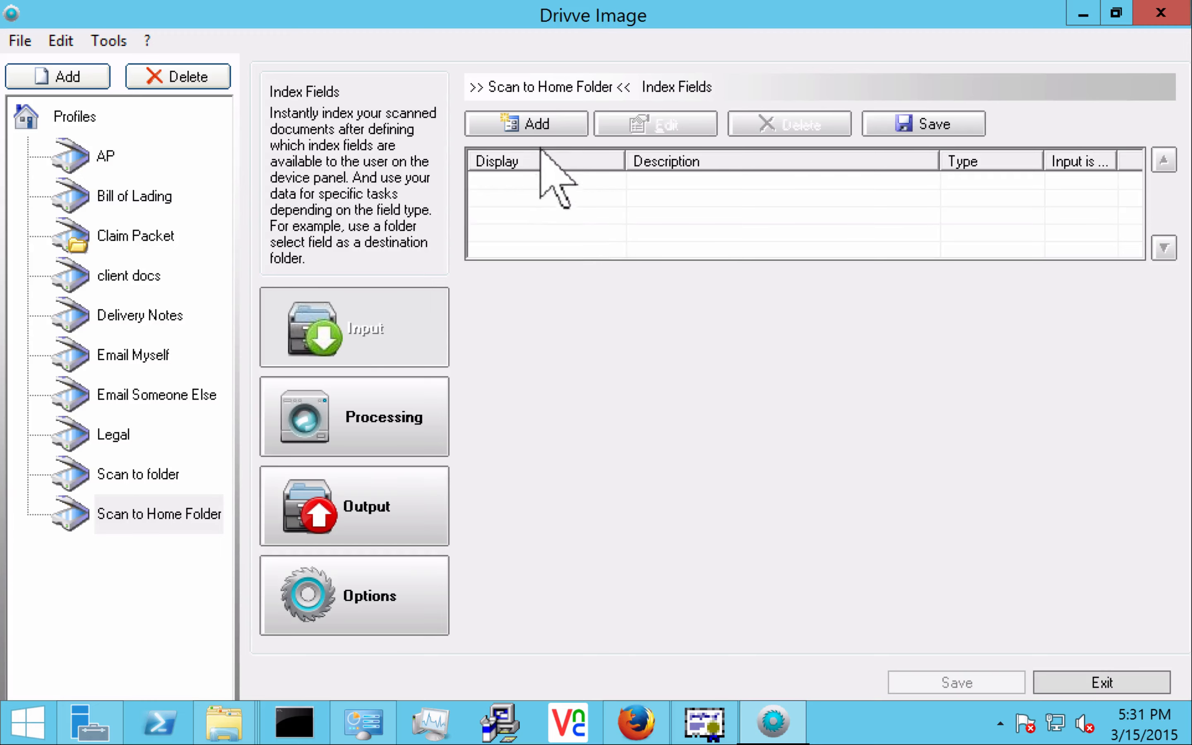
{"action": "left_click", "coordinate": [526, 121]}
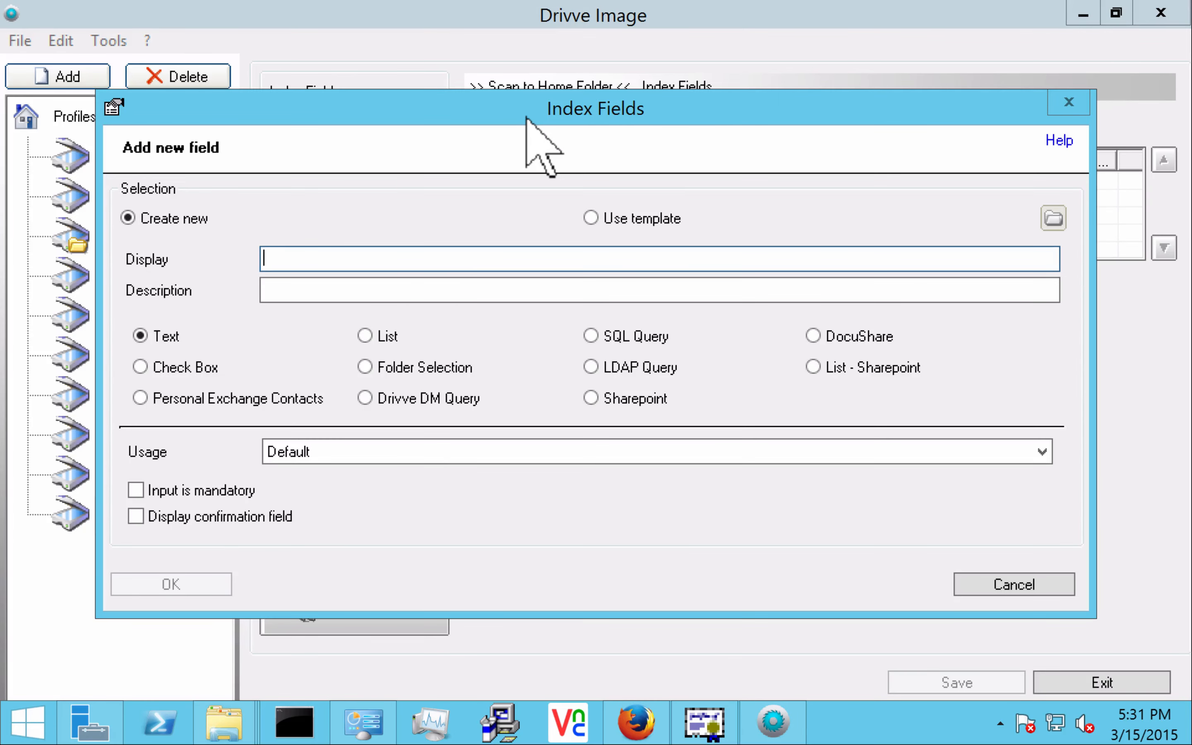
{"action": "type", "text": "Name the"}
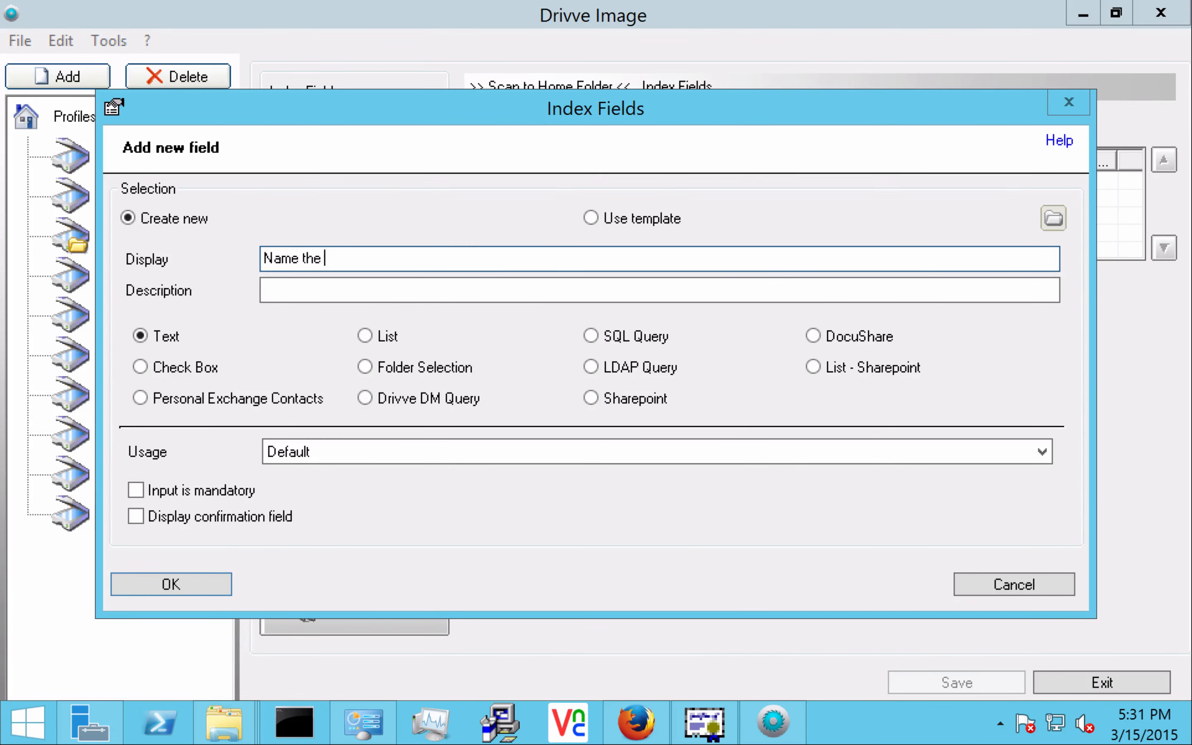
{"action": "type", "text": " File"}
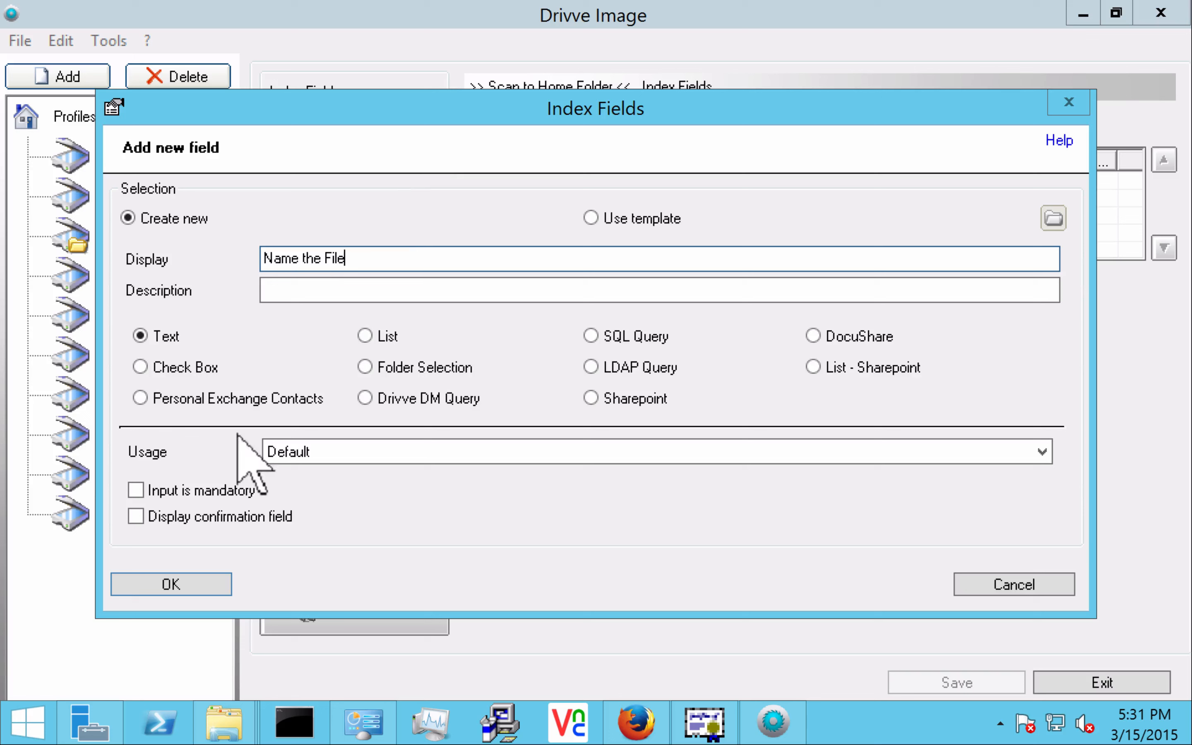
{"action": "type", "text": " 1"}
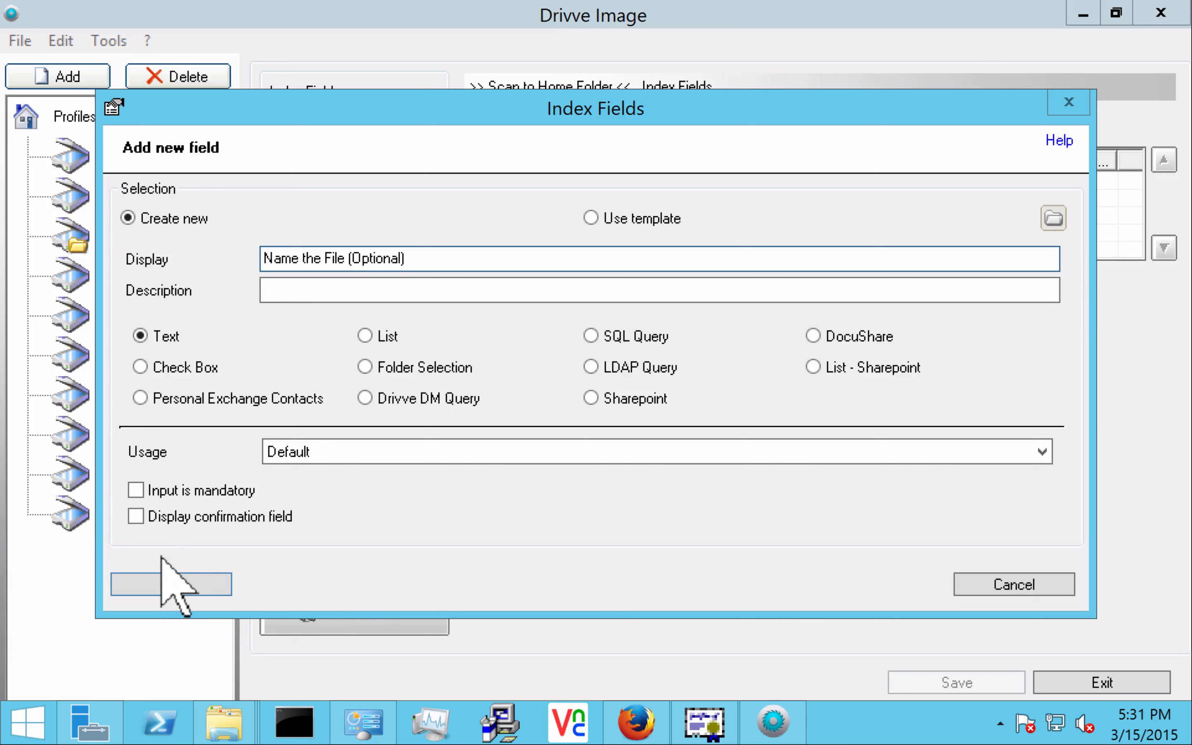
{"action": "left_click", "coordinate": [158, 586]}
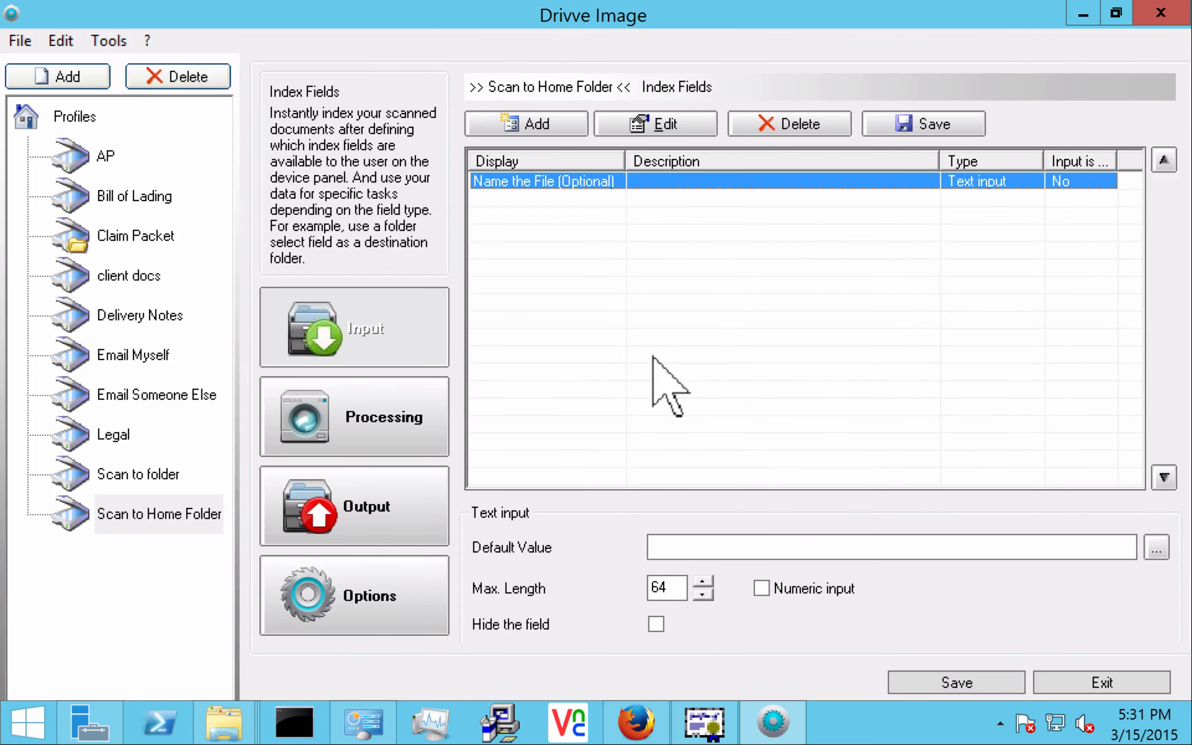
{"action": "left_click", "coordinate": [920, 681]}
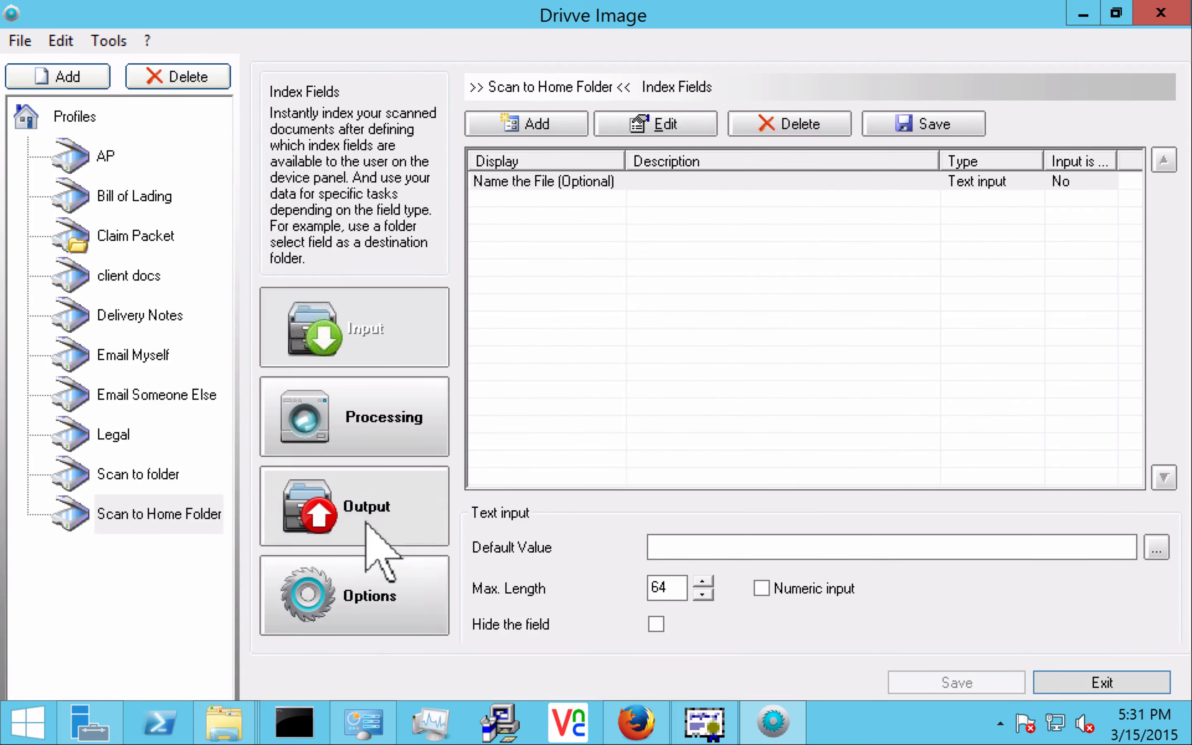
Step: Replace the existing output file name expression with the If condition function template
{"action": "left_click", "coordinate": [315, 497]}
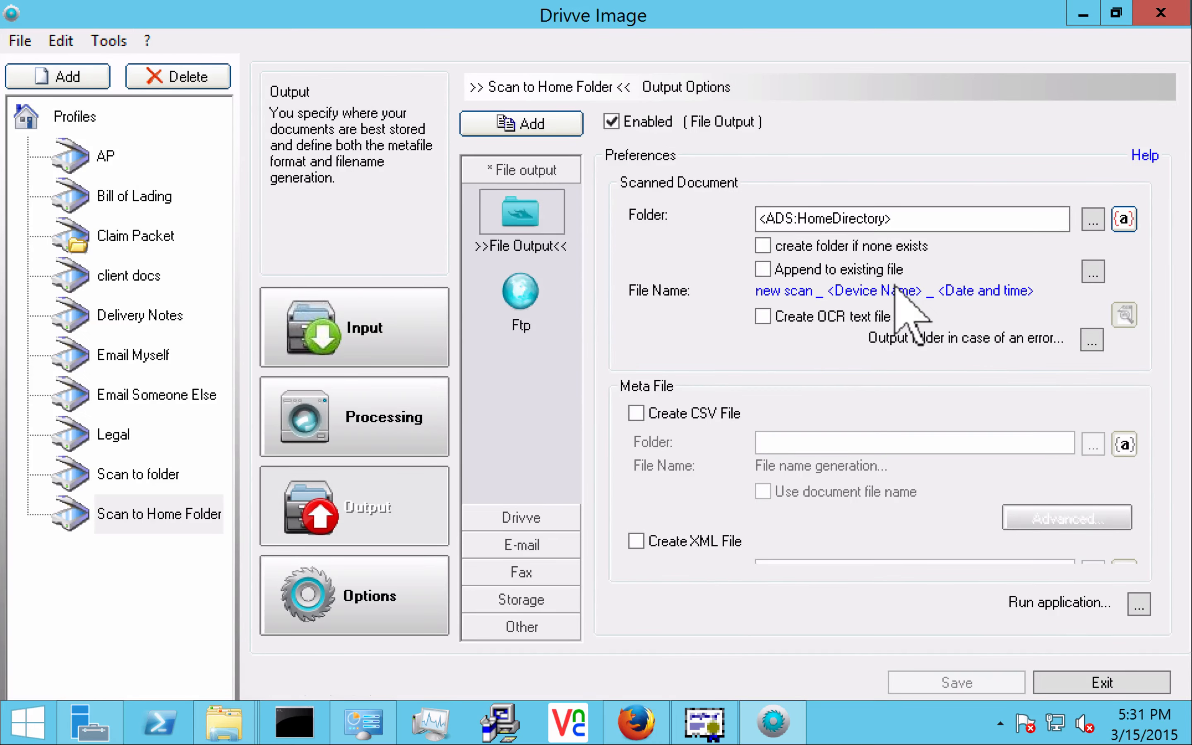
{"action": "left_click", "coordinate": [896, 289]}
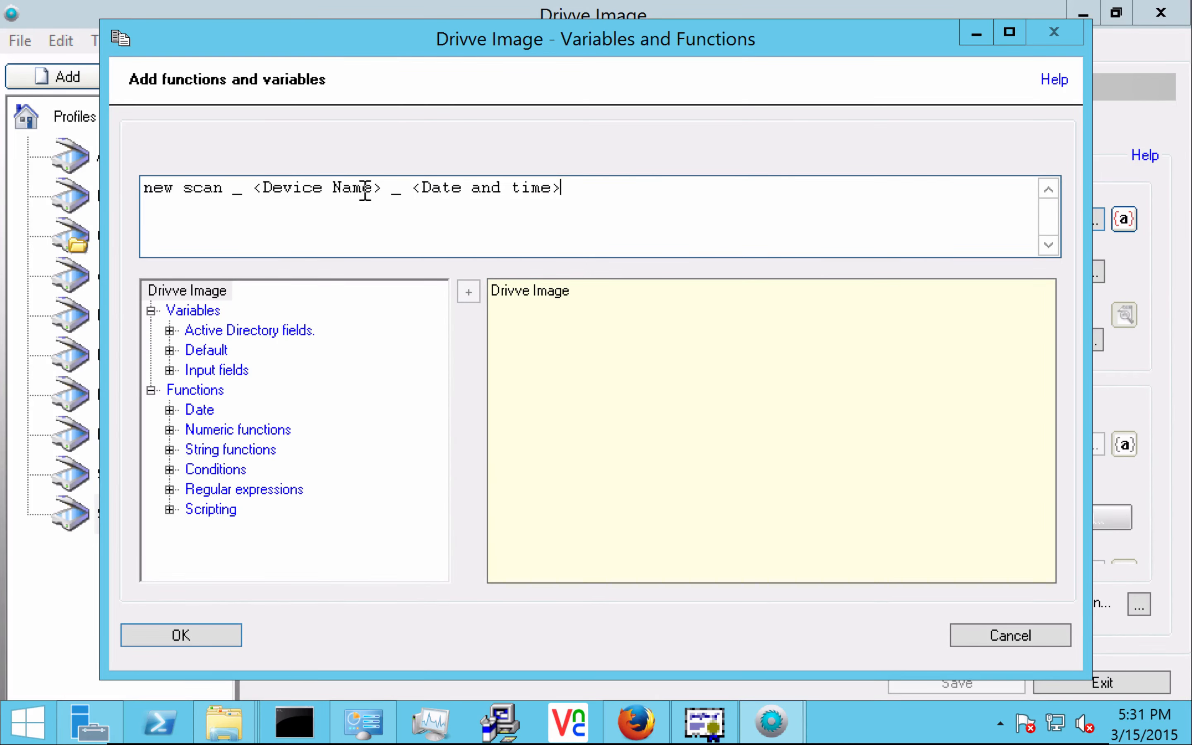
{"action": "left_click_drag", "start_coordinate": [599, 184], "coordinate": [100, 106]}
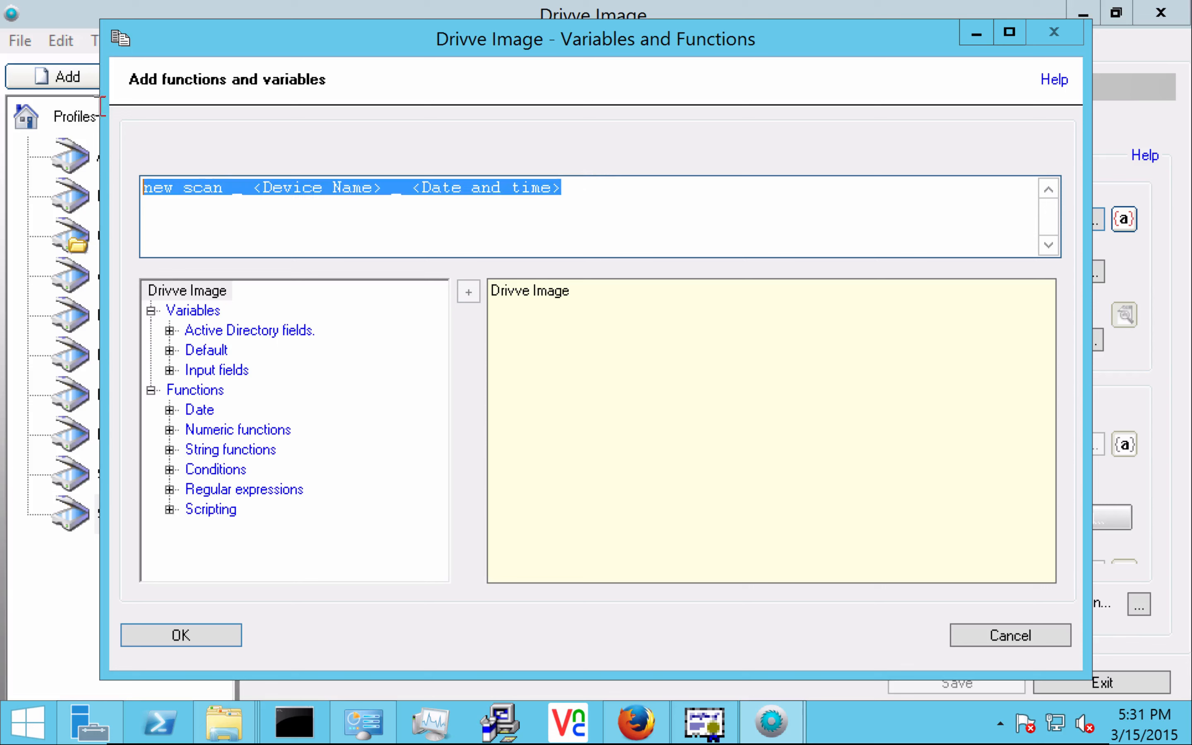
{"action": "right_click", "coordinate": [212, 179]}
{"action": "left_click", "coordinate": [280, 261]}
{"action": "key", "text": "Delete"}
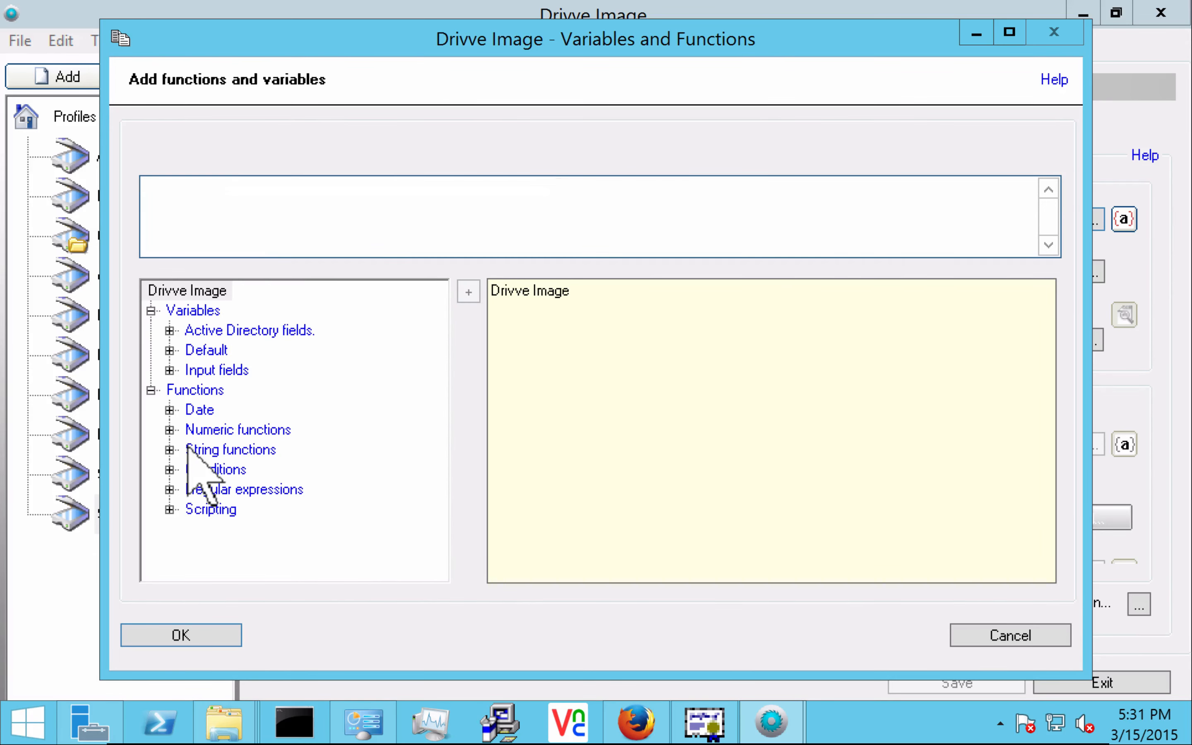
{"action": "left_click", "coordinate": [168, 469]}
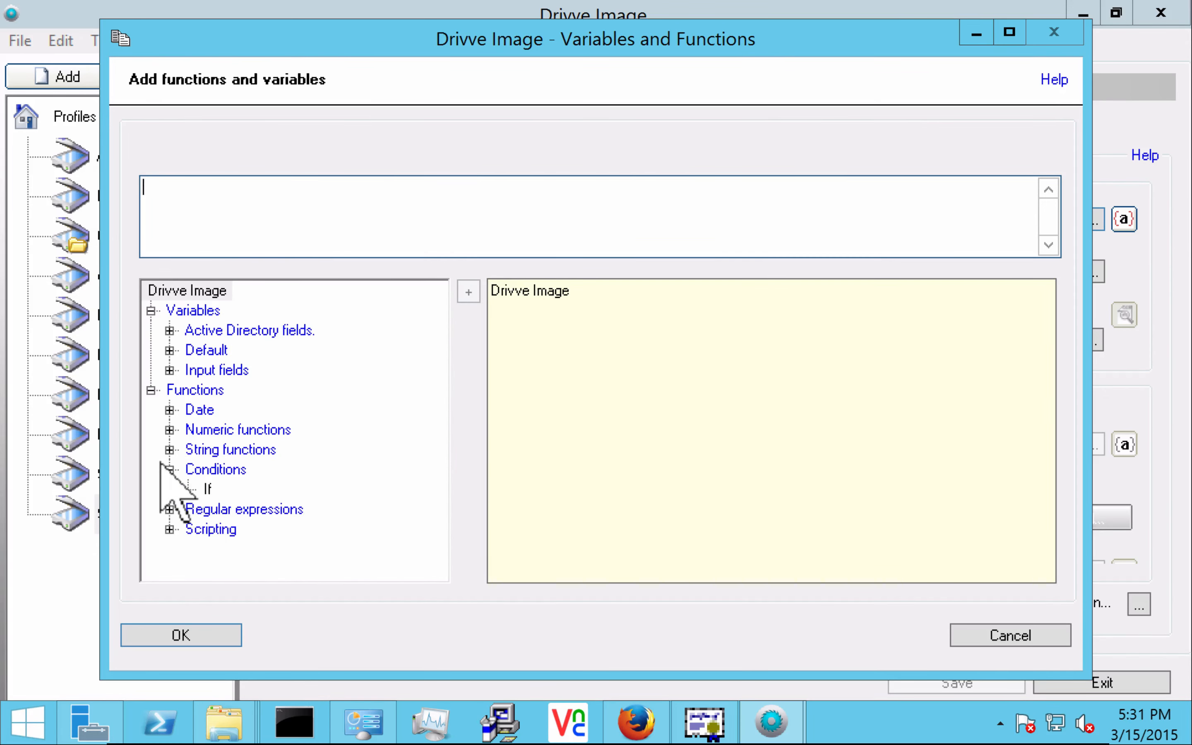
{"action": "double_click", "coordinate": [192, 484]}
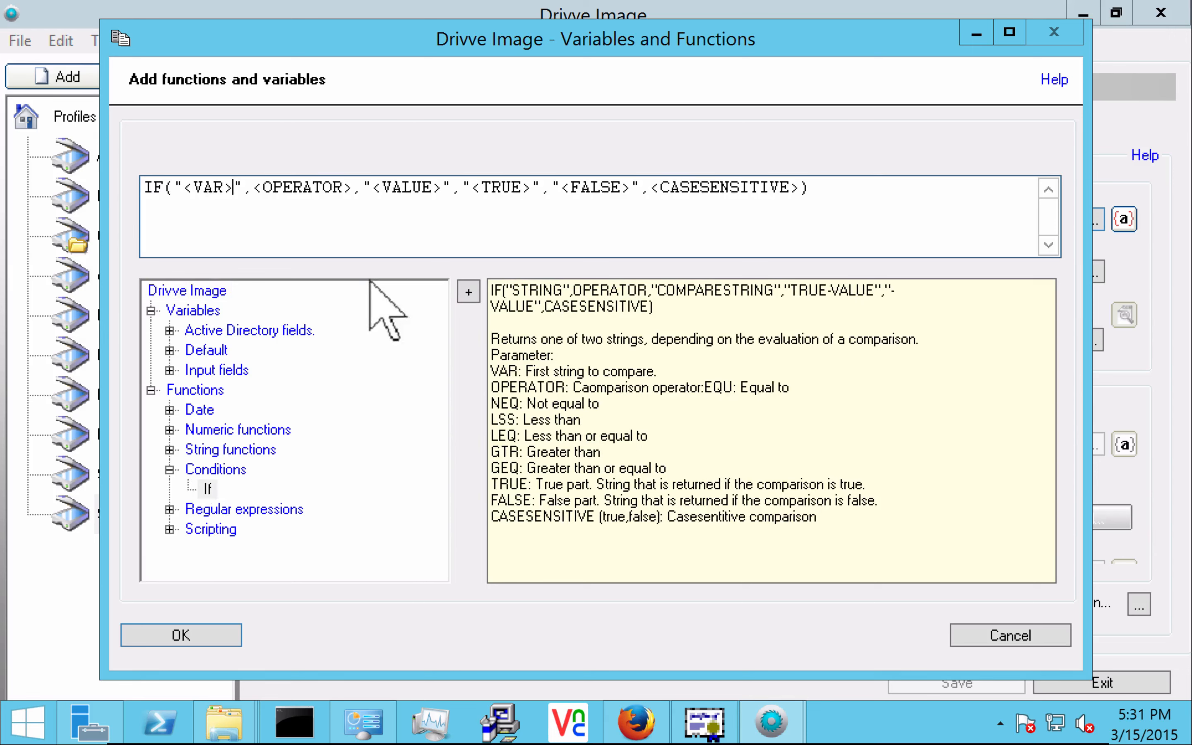
Step: Set the IF function's first argument to the input field variable <Name the File (Optional)>
{"action": "key", "text": "BackSpace"}
{"action": "key", "text": "BackSpace"}
{"action": "key", "text": "BackSpace"}
{"action": "key", "text": "BackSpace"}
{"action": "key", "text": "BackSpace"}
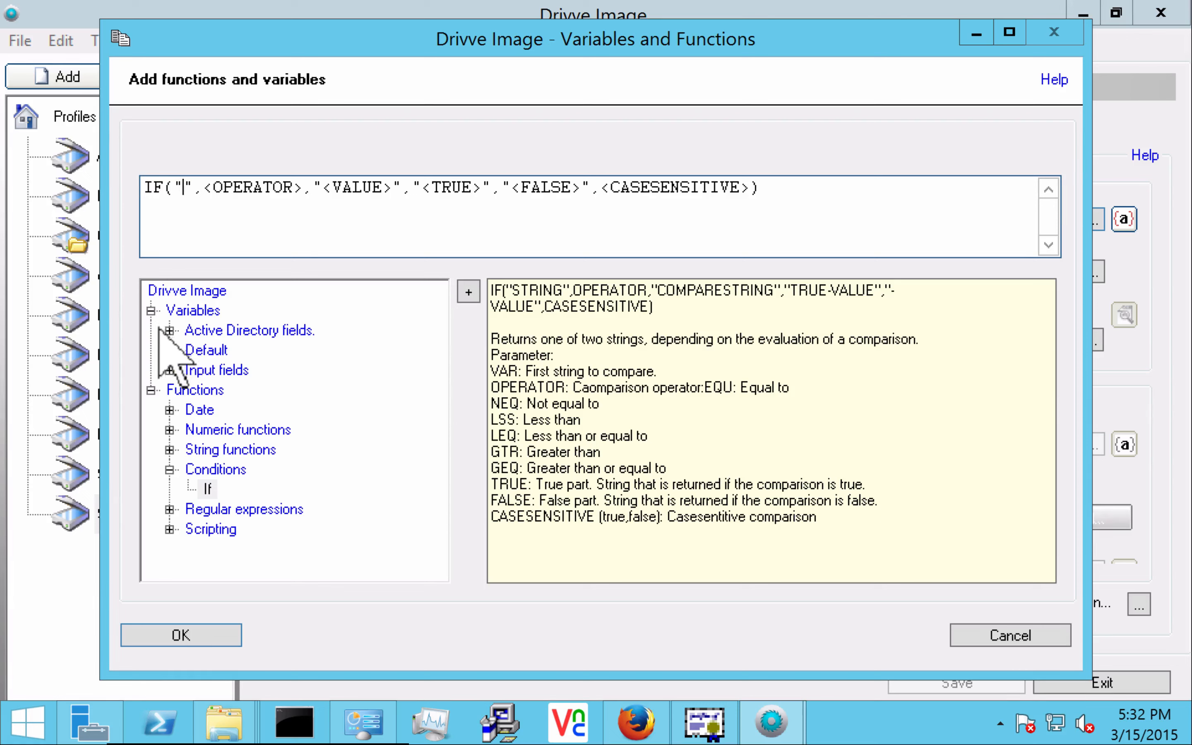
{"action": "left_click", "coordinate": [170, 370]}
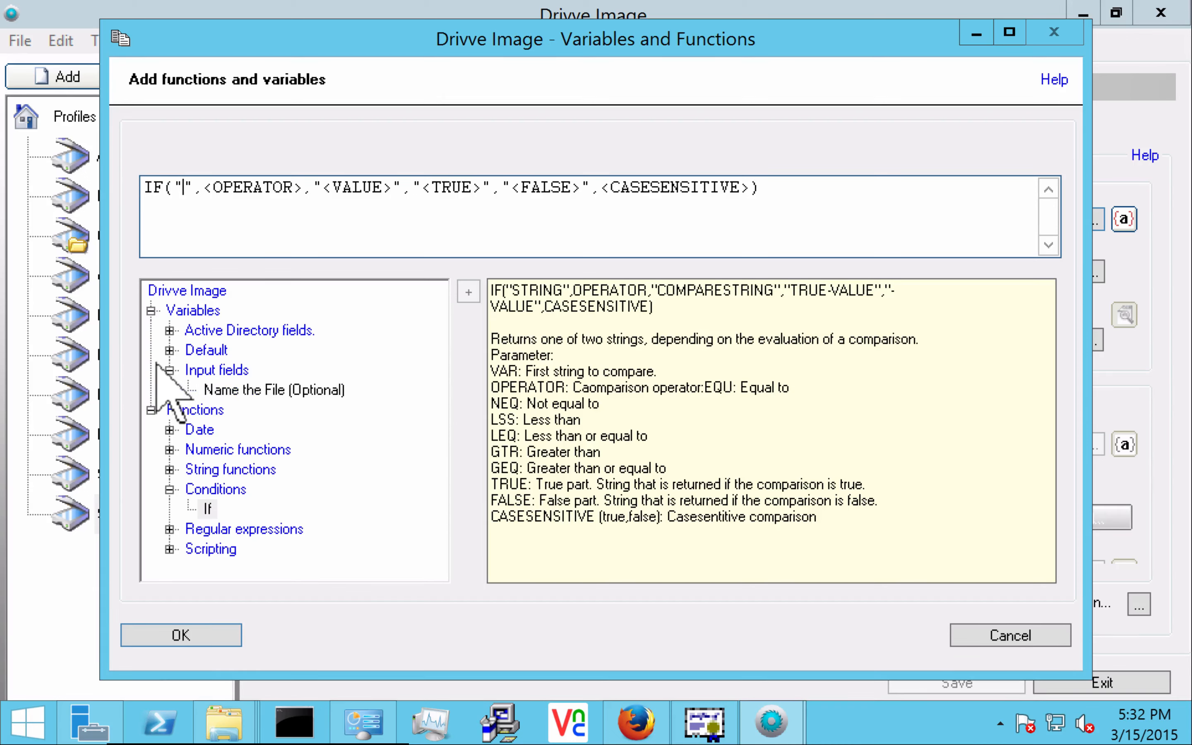
{"action": "double_click", "coordinate": [251, 390]}
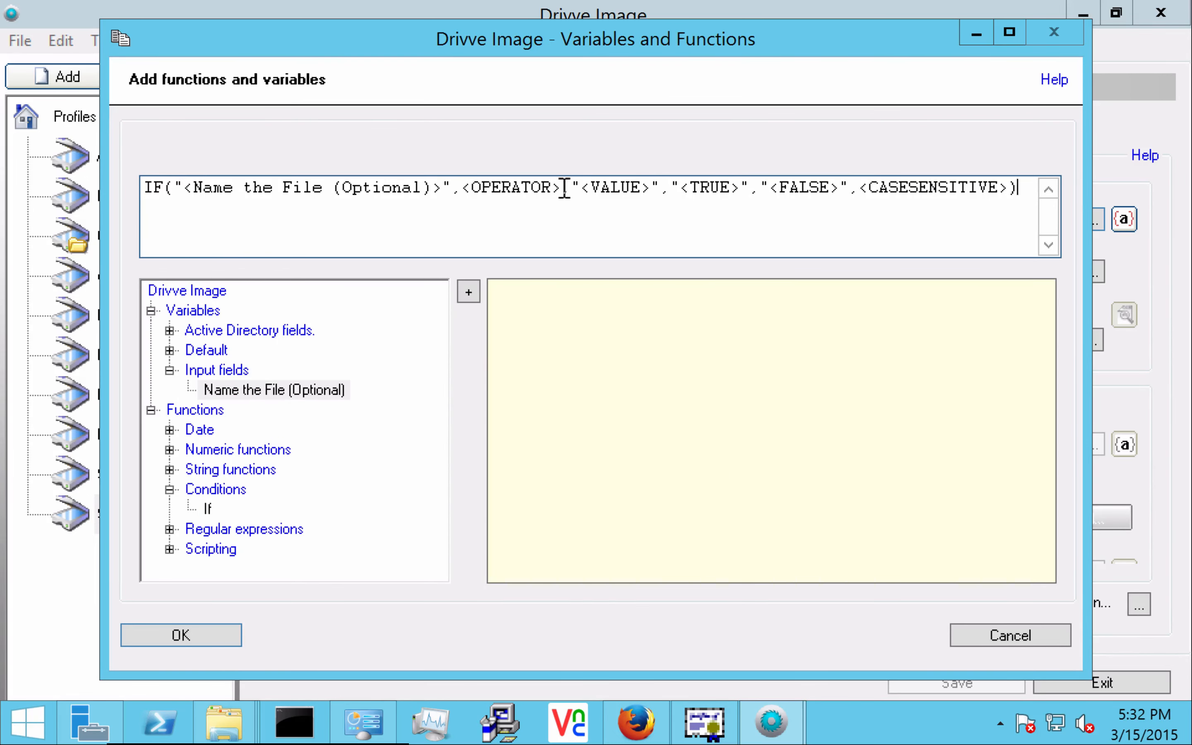
Step: Set the IF function's comparison operator to EQU
{"action": "left_click", "coordinate": [564, 187]}
{"action": "key", "text": "BackSpace"}
{"action": "key", "text": "BackSpace"}
{"action": "key", "text": "BackSpace"}
{"action": "key", "text": "BackSpace"}
{"action": "key", "text": "BackSpace"}
{"action": "key", "text": "BackSpace"}
{"action": "key", "text": "BackSpace"}
{"action": "key", "text": "BackSpace"}
{"action": "key", "text": "BackSpace"}
{"action": "key", "text": "BackSpace"}
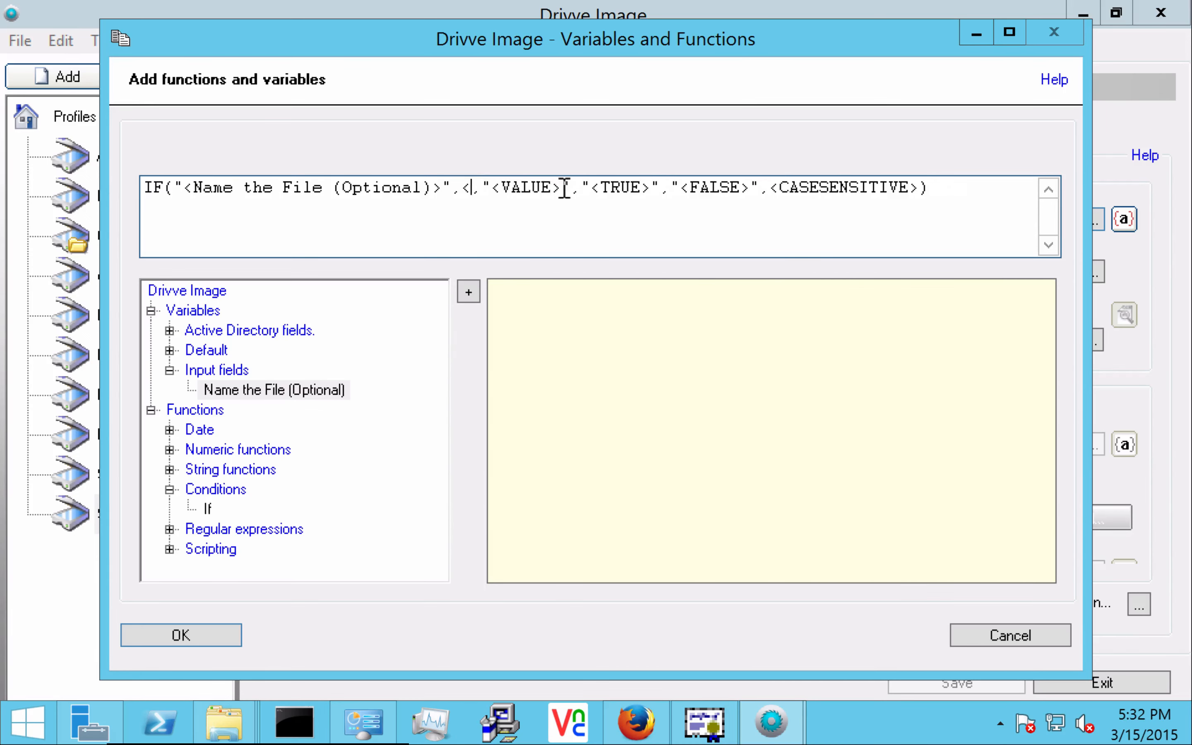
{"action": "type", "text": "EQU"}
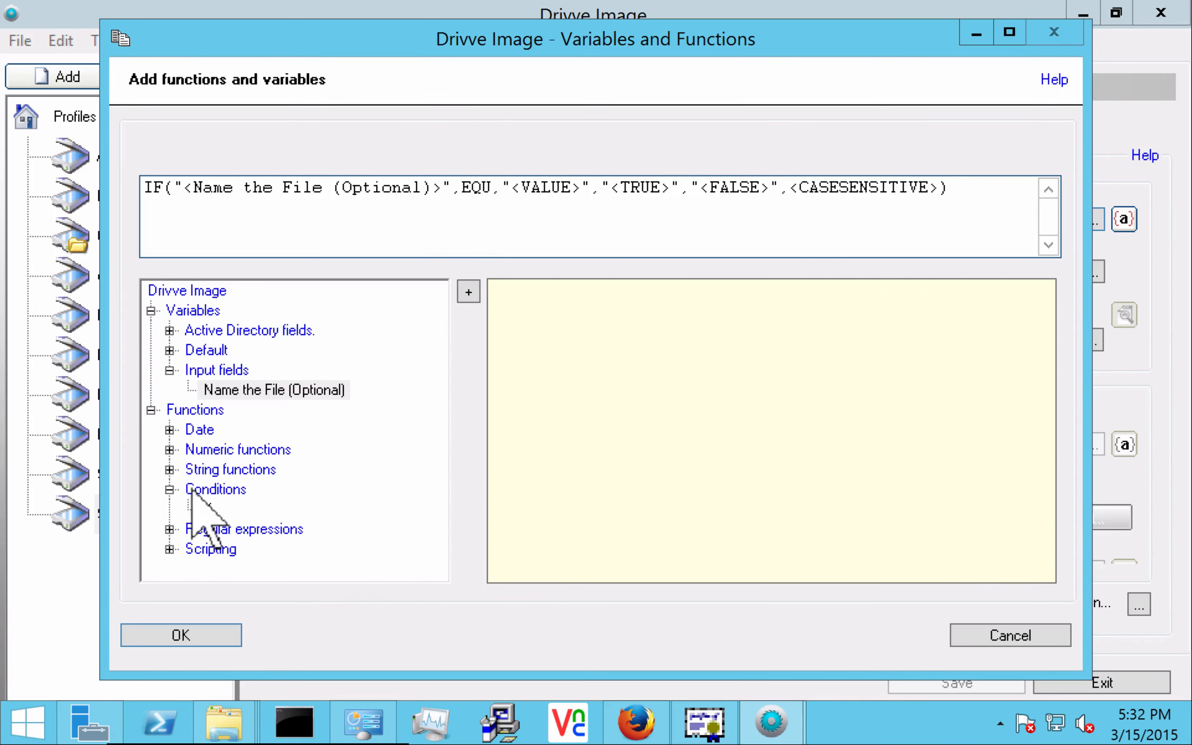
Step: Check the If function's parameter description and make its compare value an empty string
{"action": "left_click", "coordinate": [188, 493]}
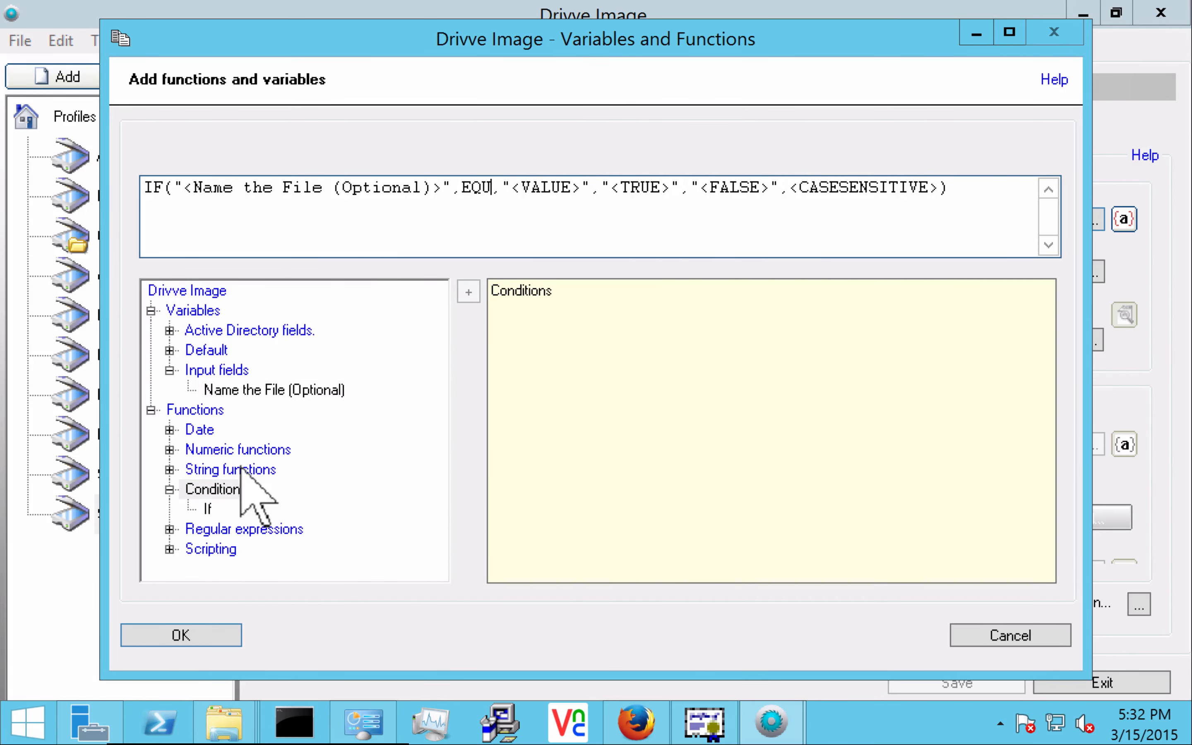
{"action": "left_click", "coordinate": [203, 505]}
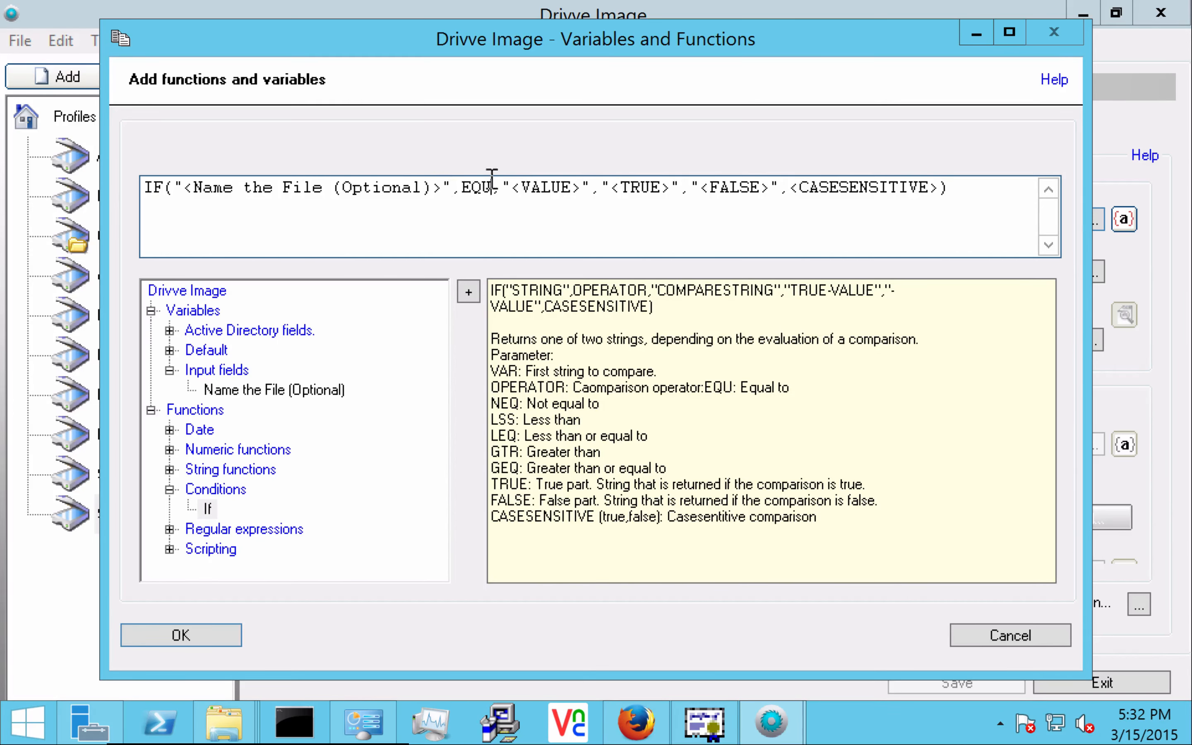
{"action": "left_click", "coordinate": [583, 188]}
{"action": "key", "text": "BackSpace"}
{"action": "key", "text": "BackSpace"}
{"action": "key", "text": "BackSpace"}
{"action": "key", "text": "BackSpace"}
{"action": "key", "text": "BackSpace"}
{"action": "key", "text": "BackSpace"}
{"action": "key", "text": "BackSpace"}
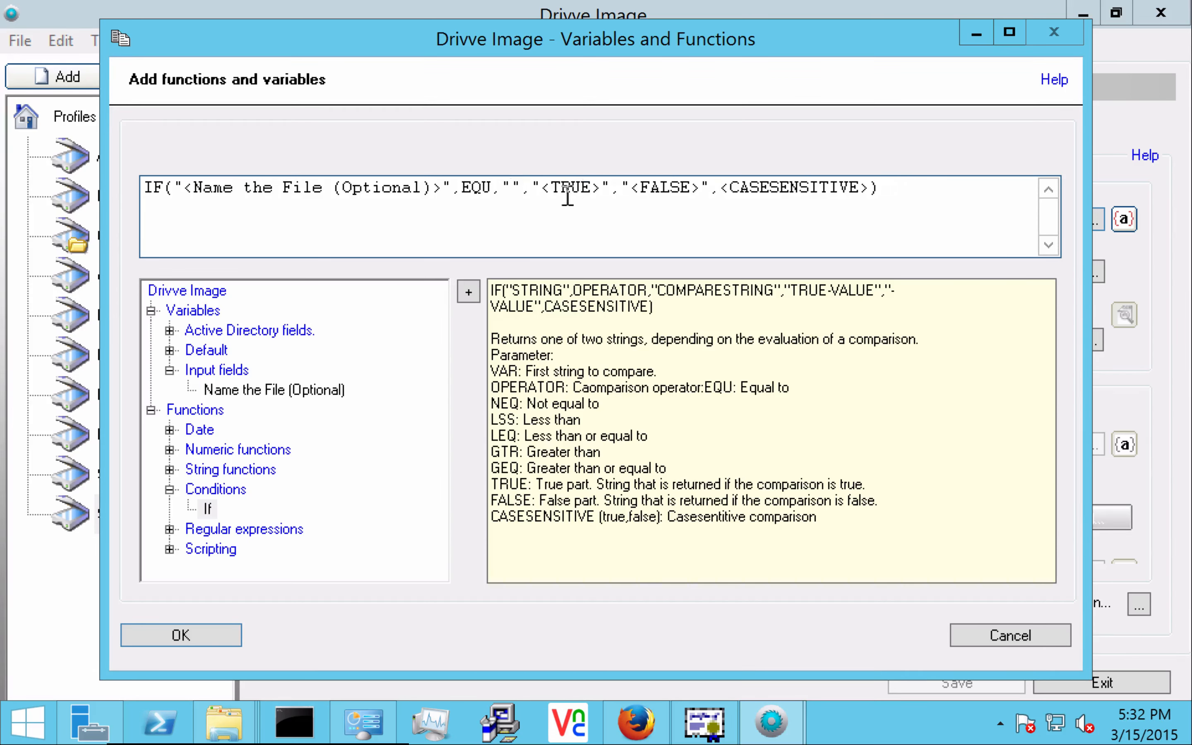
Step: Replace the IF function's TRUE placeholder with "new scan _ <Device Name> _ <Date and time>"
{"action": "left_click", "coordinate": [604, 188]}
{"action": "key", "text": "BackSpace"}
{"action": "key", "text": "BackSpace"}
{"action": "key", "text": "BackSpace"}
{"action": "key", "text": "BackSpace"}
{"action": "key", "text": "BackSpace"}
{"action": "key", "text": "BackSpace"}
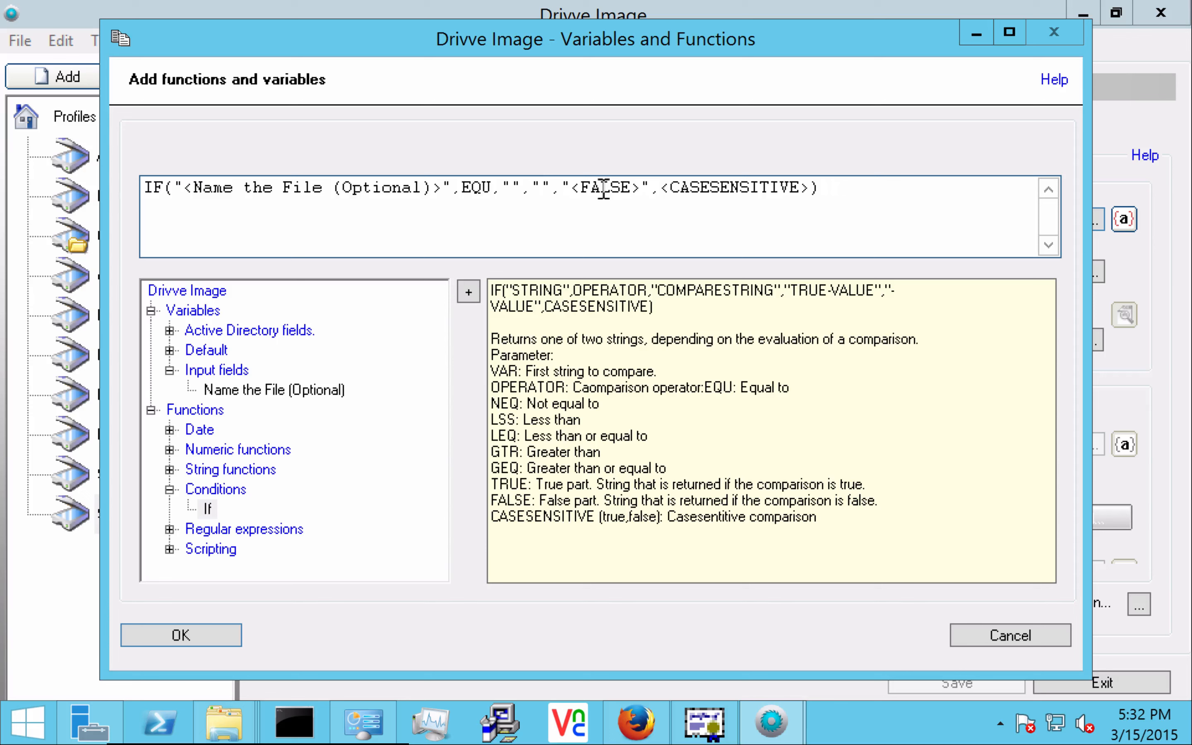
{"action": "type", "text": "new scan _ <Device Name> _ <Date and time>"}
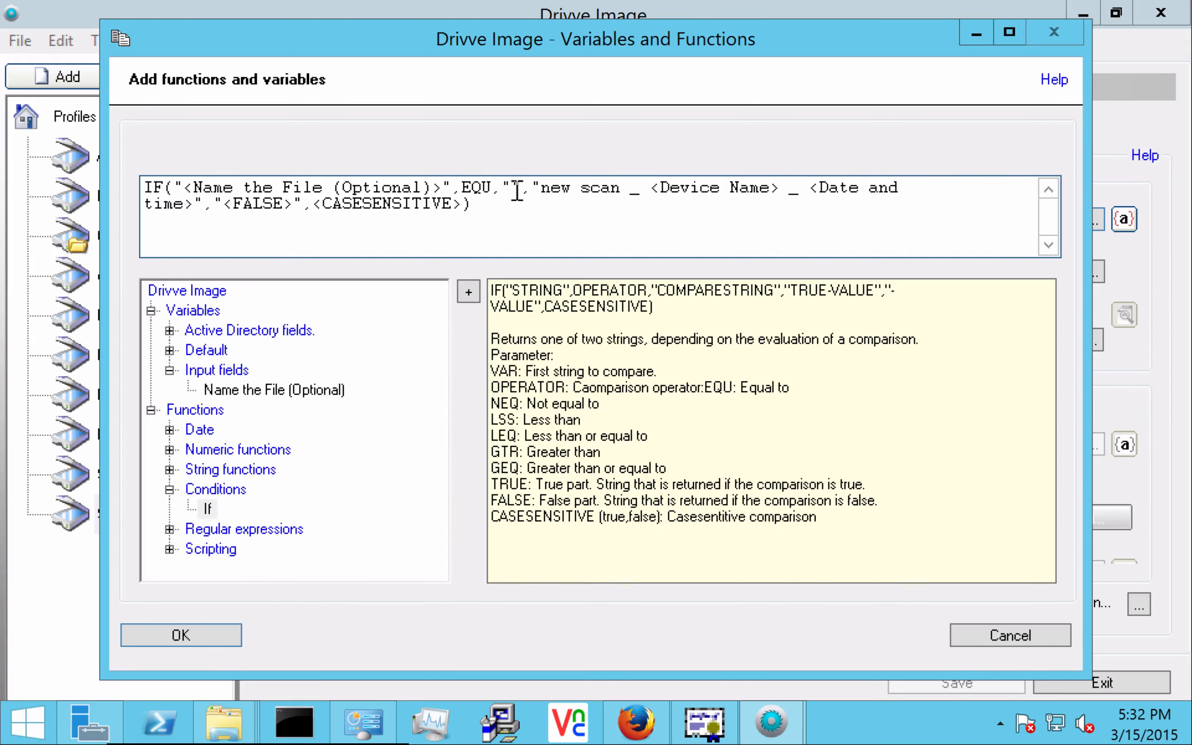
Step: Replace the IF function's FALSE placeholder with the input field variable <Name the File (Optional)>
{"action": "left_click", "coordinate": [296, 207]}
{"action": "key", "text": "BackSpace"}
{"action": "key", "text": "BackSpace"}
{"action": "key", "text": "BackSpace"}
{"action": "key", "text": "BackSpace"}
{"action": "key", "text": "BackSpace"}
{"action": "key", "text": "BackSpace"}
{"action": "key", "text": "BackSpace"}
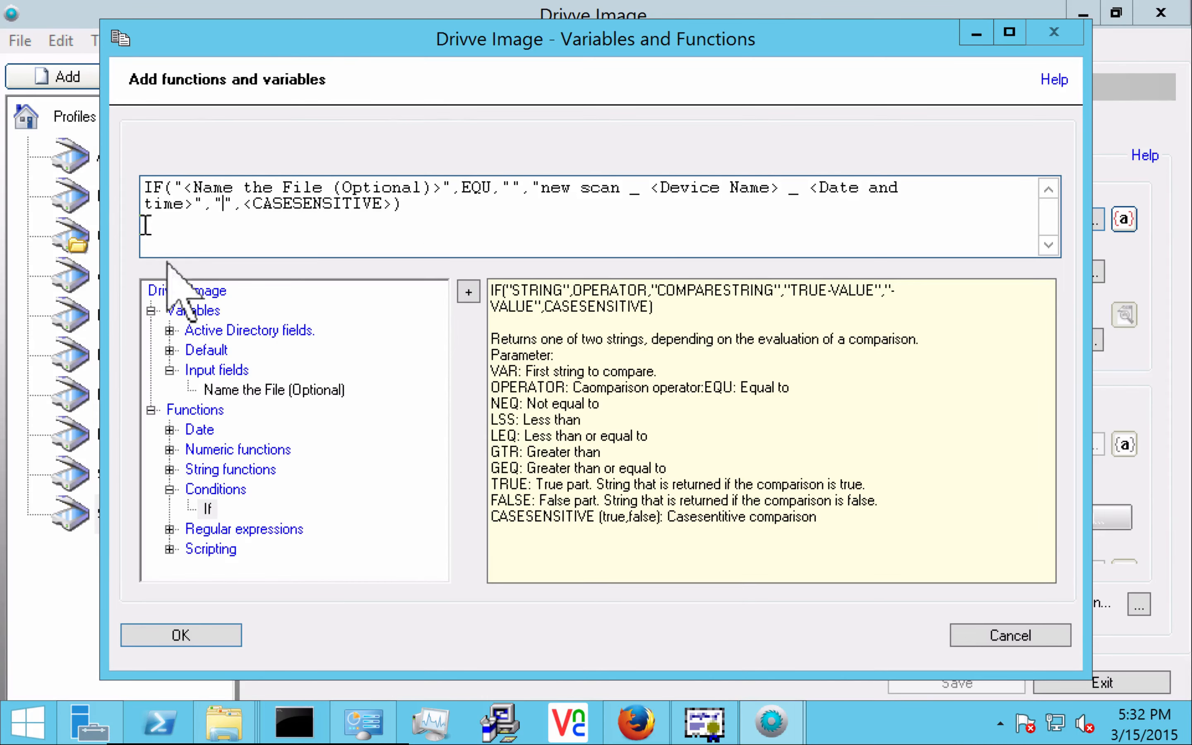
{"action": "double_click", "coordinate": [232, 389]}
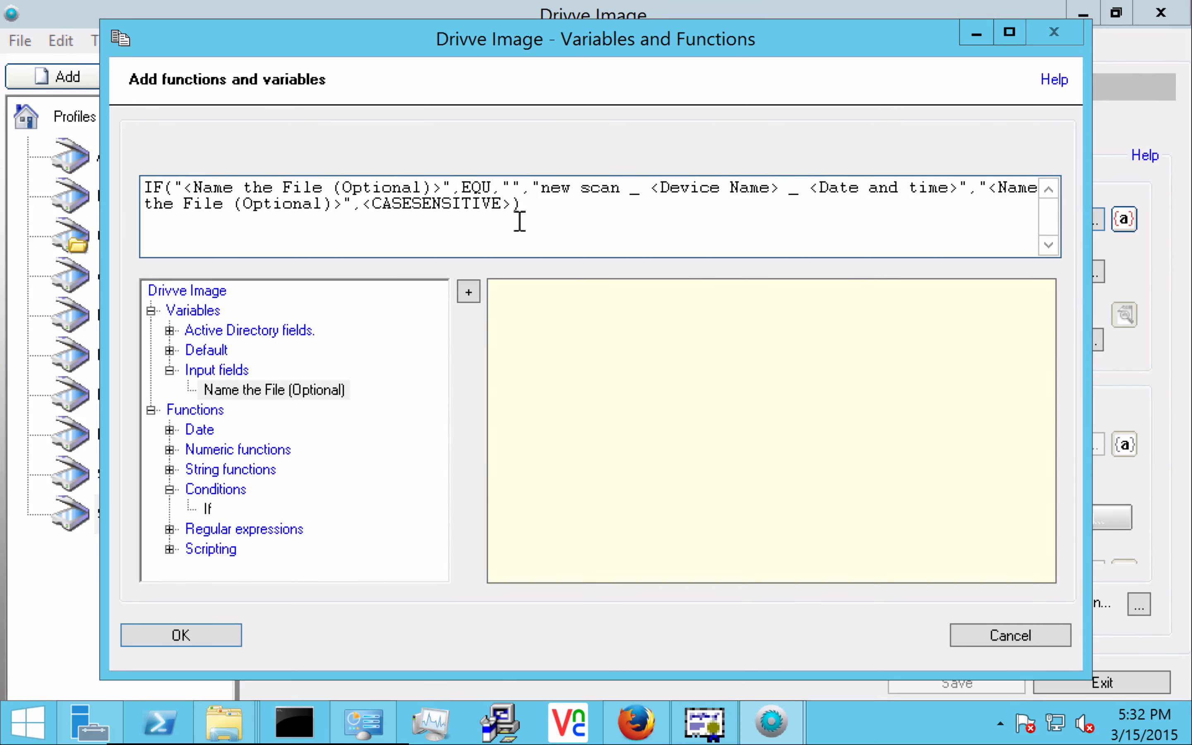
Step: Set the IF function's case-sensitivity argument to false and save the profile with the completed file name expression
{"action": "key", "text": "BackSpace"}
{"action": "key", "text": "BackSpace"}
{"action": "key", "text": "BackSpace"}
{"action": "key", "text": "BackSpace"}
{"action": "key", "text": "BackSpace"}
{"action": "key", "text": "BackSpace"}
{"action": "key", "text": "BackSpace"}
{"action": "key", "text": "BackSpace"}
{"action": "key", "text": "BackSpace"}
{"action": "key", "text": "BackSpace"}
{"action": "key", "text": "BackSpace"}
{"action": "key", "text": "BackSpace"}
{"action": "key", "text": "BackSpace"}
{"action": "key", "text": "BackSpace"}
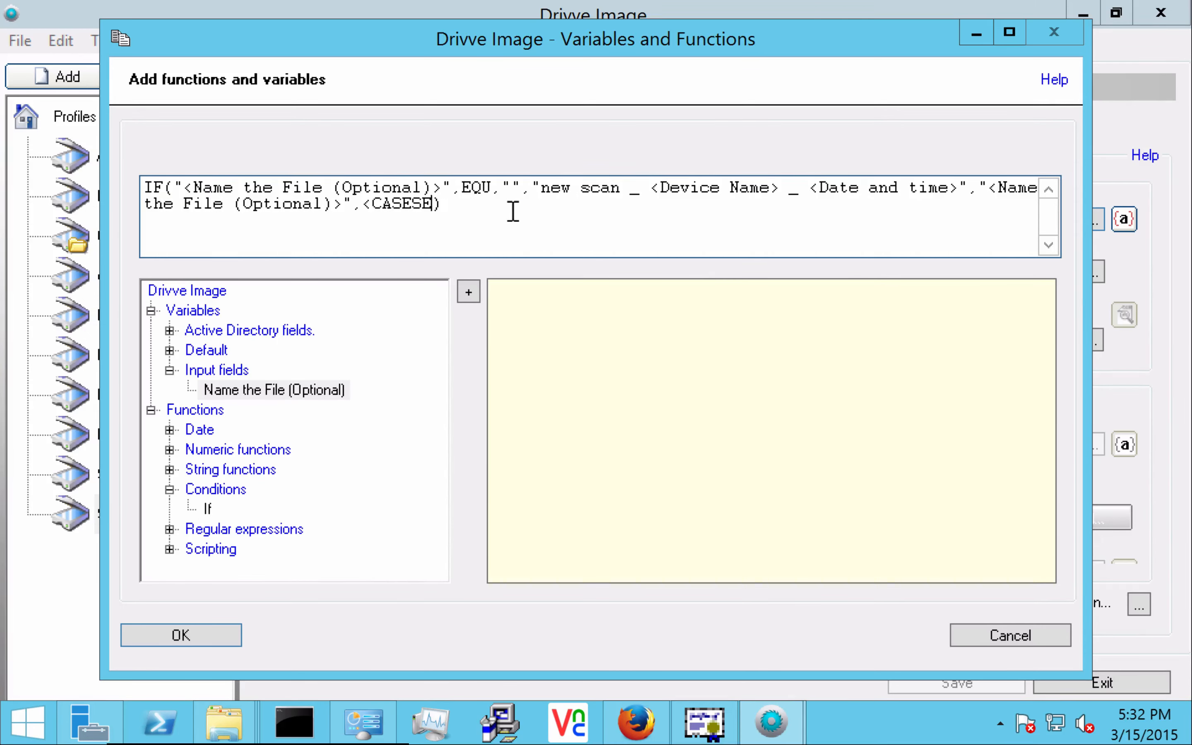
{"action": "type", "text": "false"}
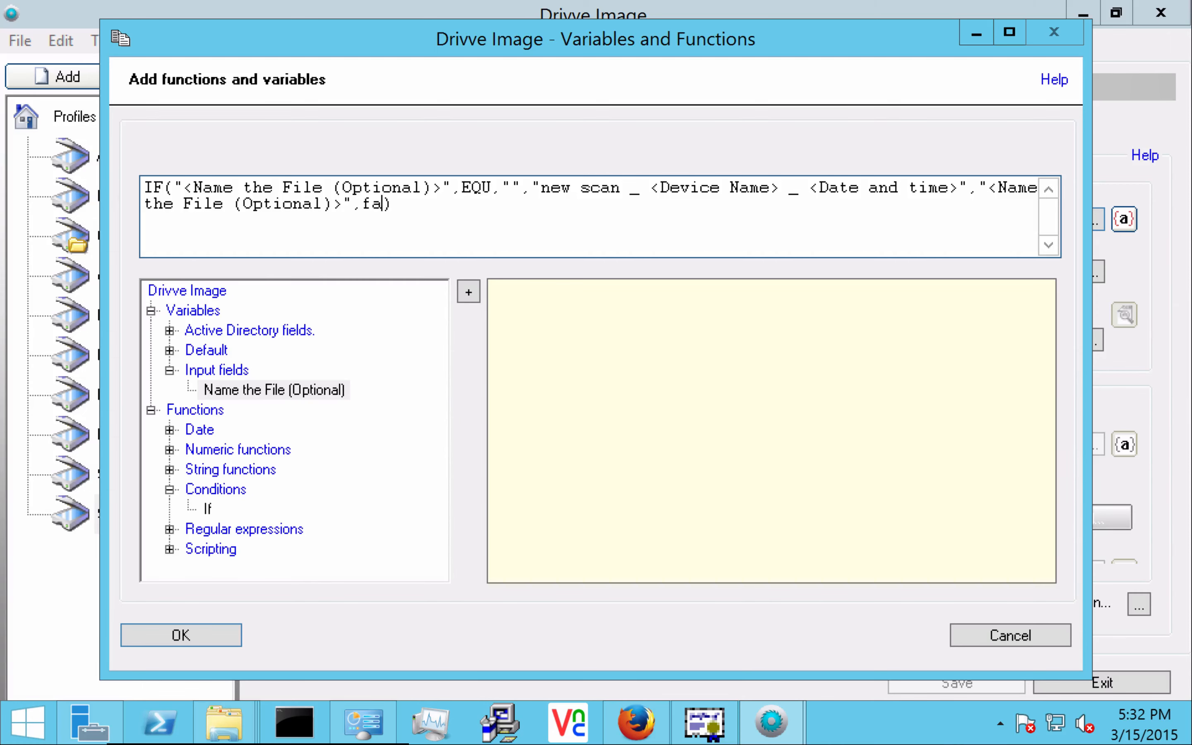
{"action": "left_click", "coordinate": [185, 633]}
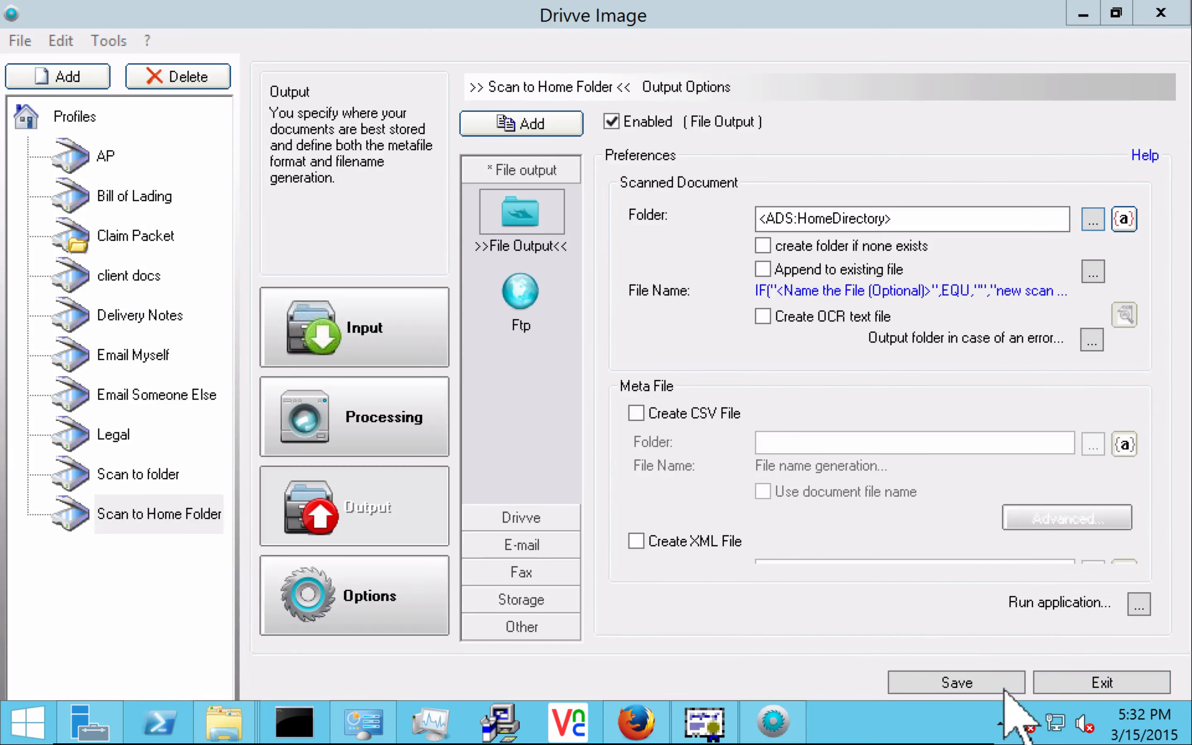
{"action": "left_click", "coordinate": [982, 683]}
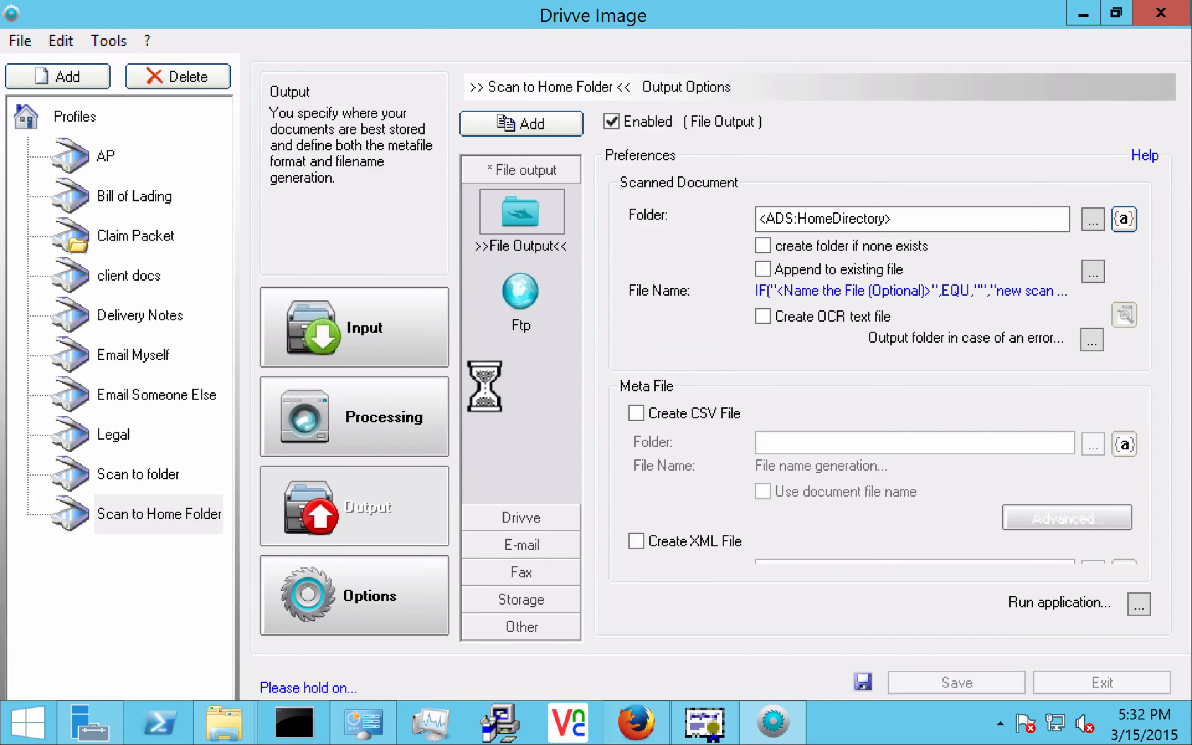
Step: Preview the device panel for Sharp-Demo and open the Scan to Home Folder profile to view its input options
{"action": "double_click", "coordinate": [178, 517]}
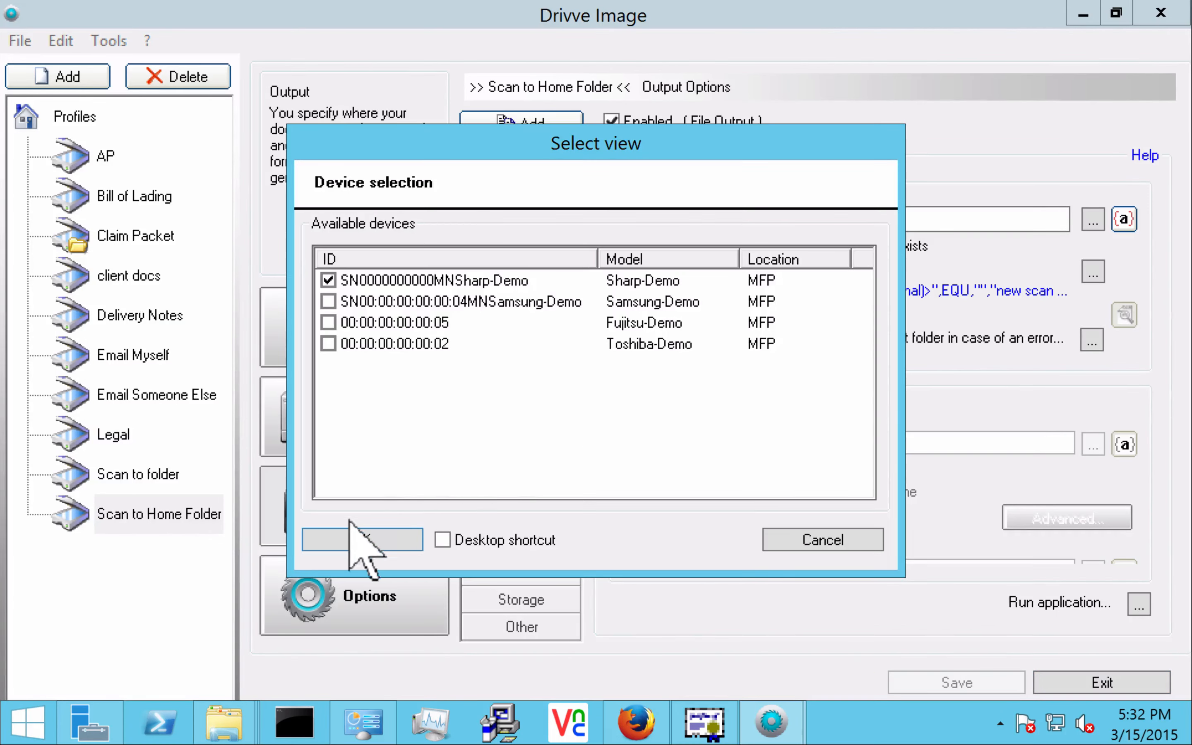
{"action": "left_click", "coordinate": [330, 537]}
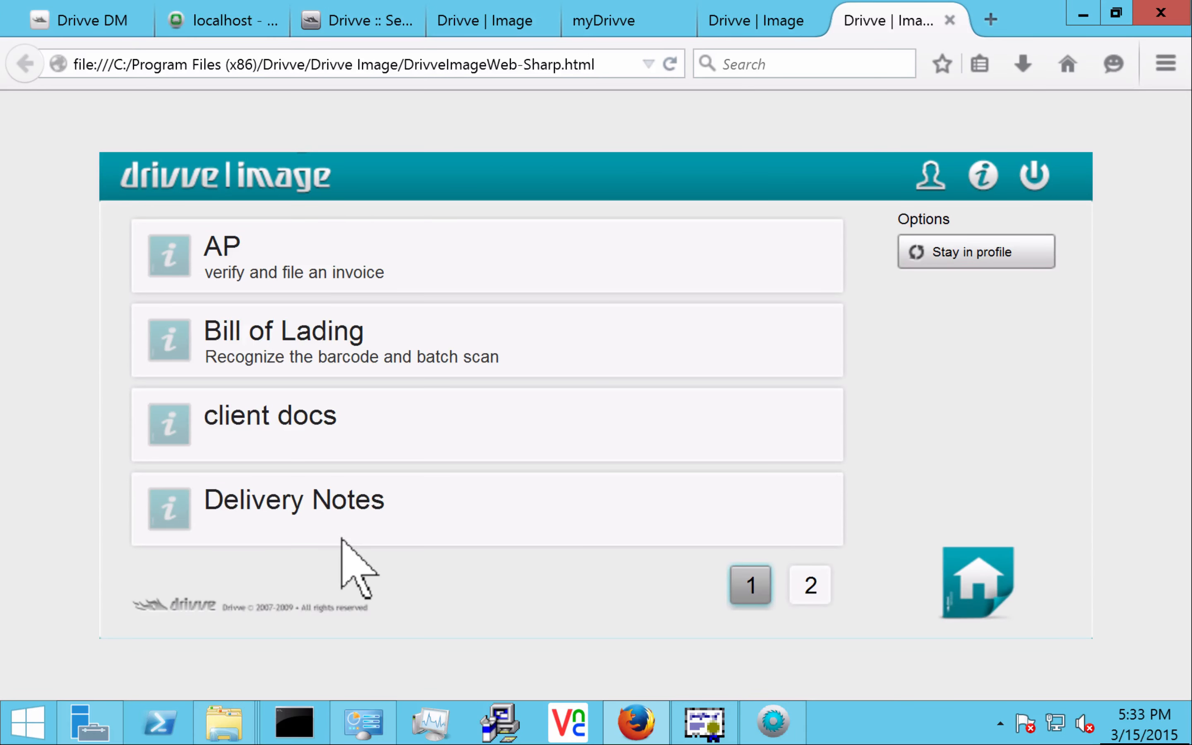
{"action": "left_click", "coordinate": [808, 584]}
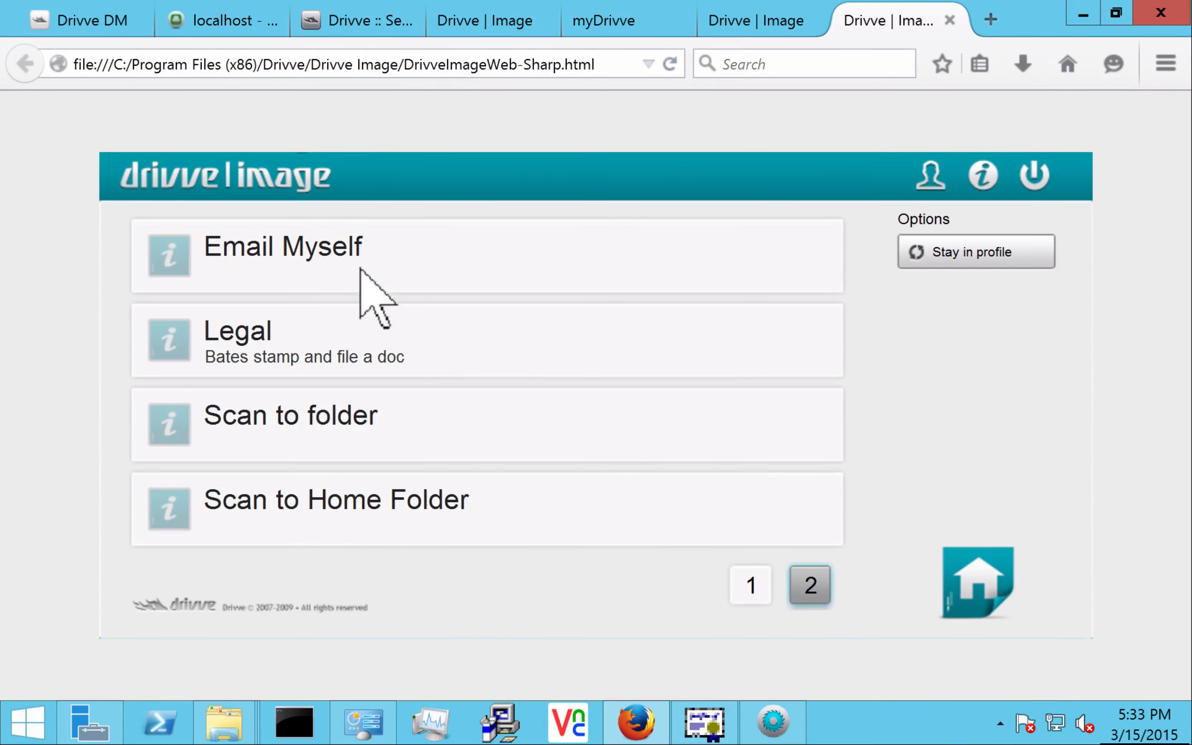
{"action": "left_click", "coordinate": [405, 514]}
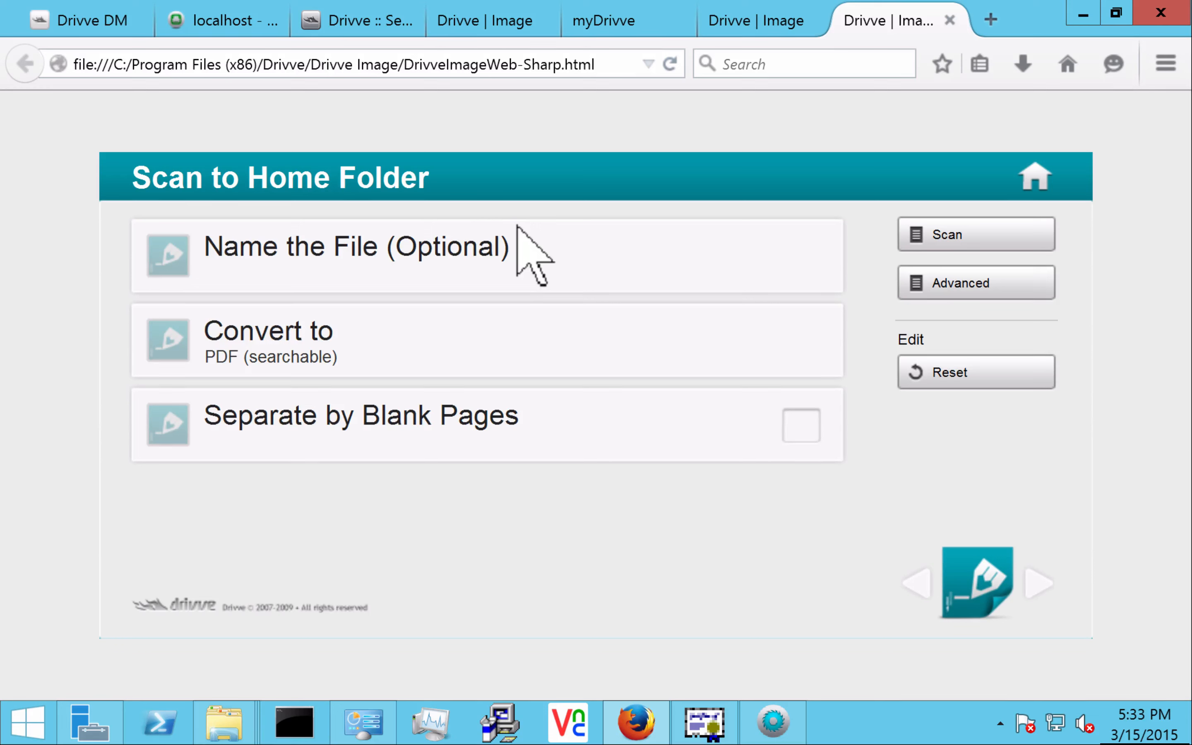
Step: Return to the Drivve Image configuration and review the profile's index field and its output folder variable
{"action": "left_click", "coordinate": [775, 724]}
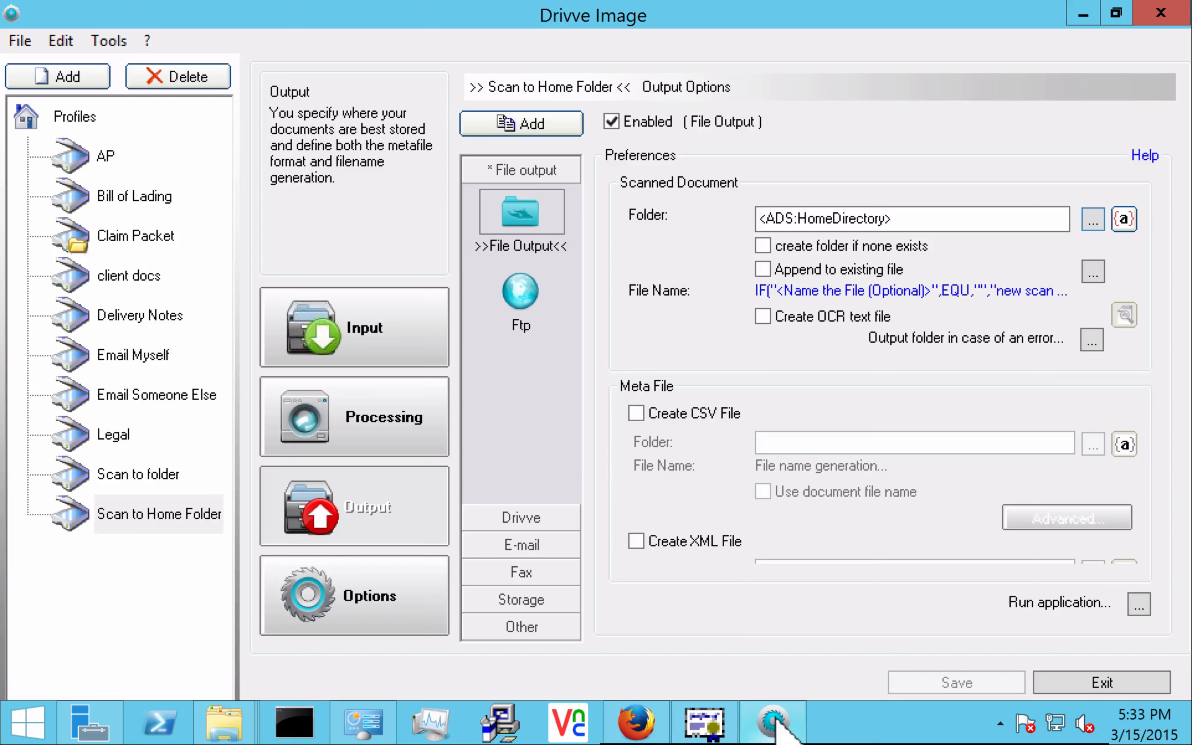
{"action": "left_click", "coordinate": [296, 341]}
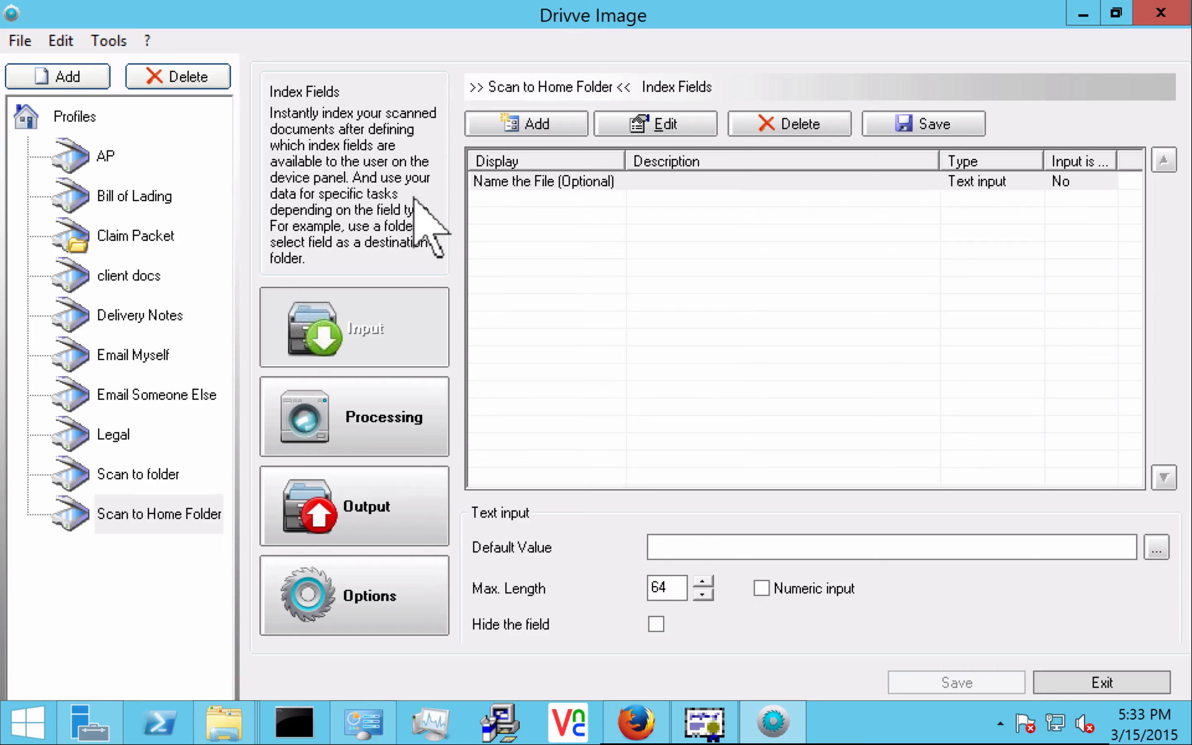
{"action": "left_click", "coordinate": [374, 497]}
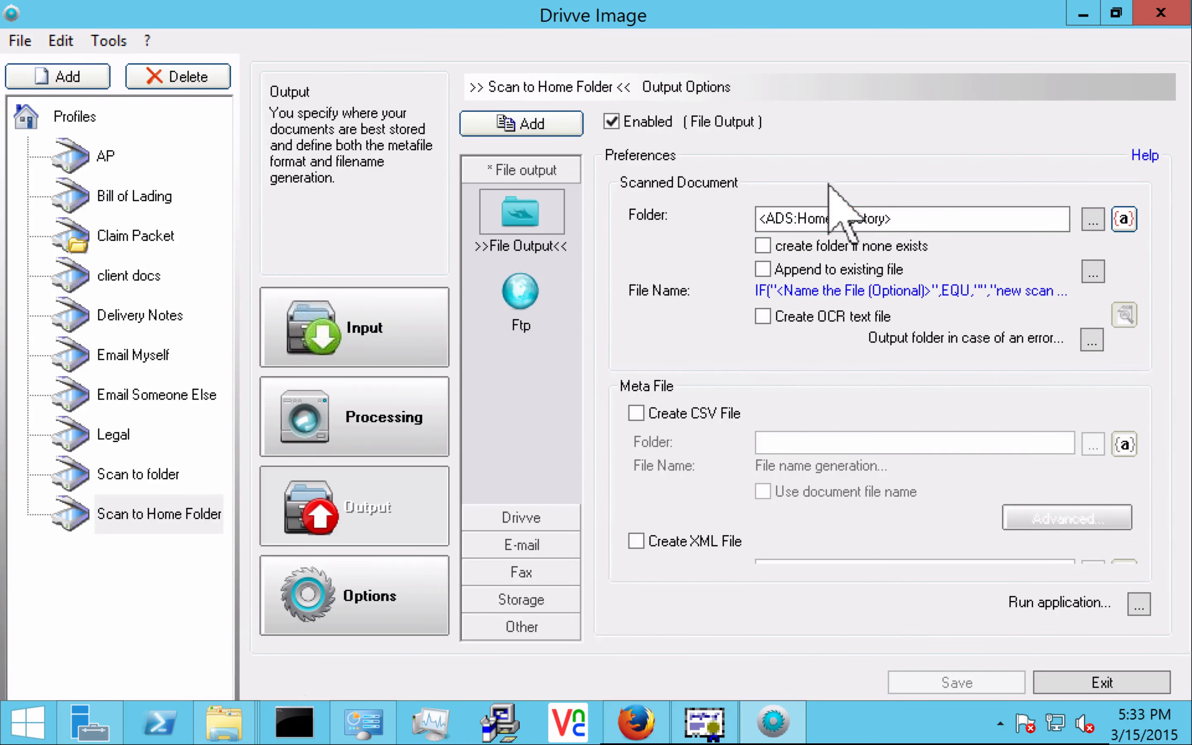
{"action": "left_click", "coordinate": [931, 223]}
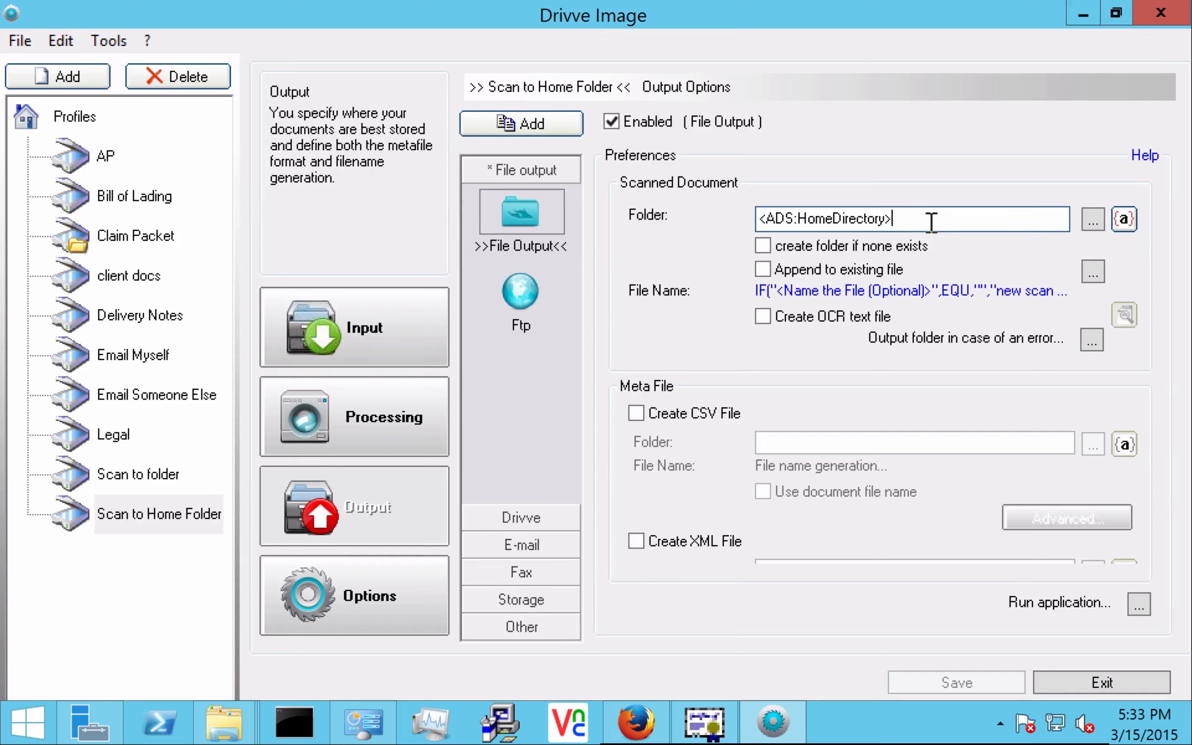
{"action": "left_click_drag", "start_coordinate": [950, 221], "coordinate": [632, 220]}
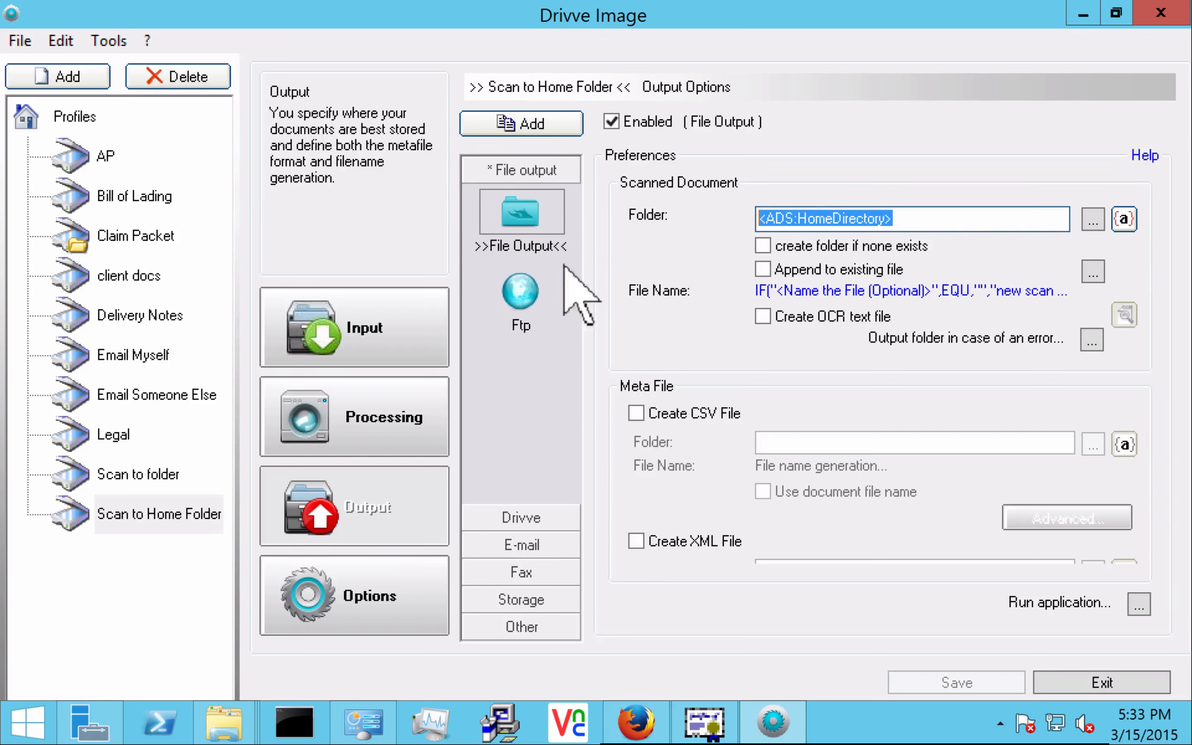
Step: Switch to Server Manager and open Active Directory Users and Computers
{"action": "left_click", "coordinate": [25, 722]}
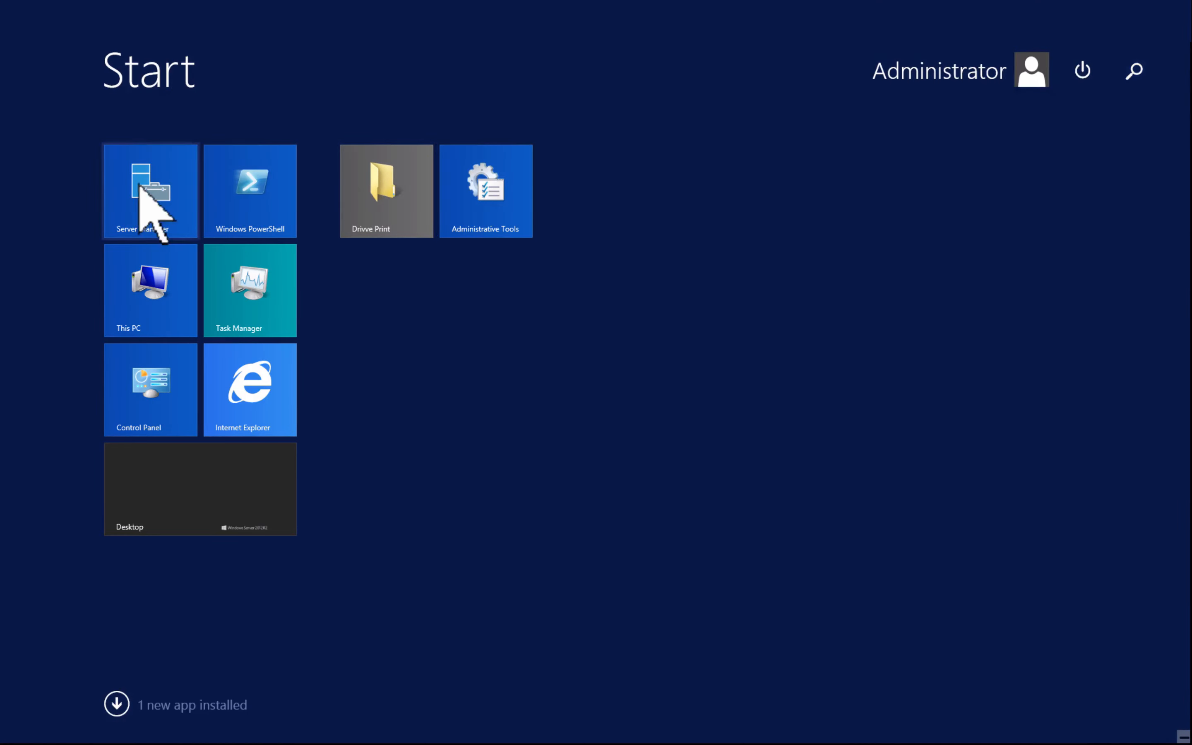
{"action": "left_click", "coordinate": [142, 189]}
{"action": "left_click", "coordinate": [1011, 67]}
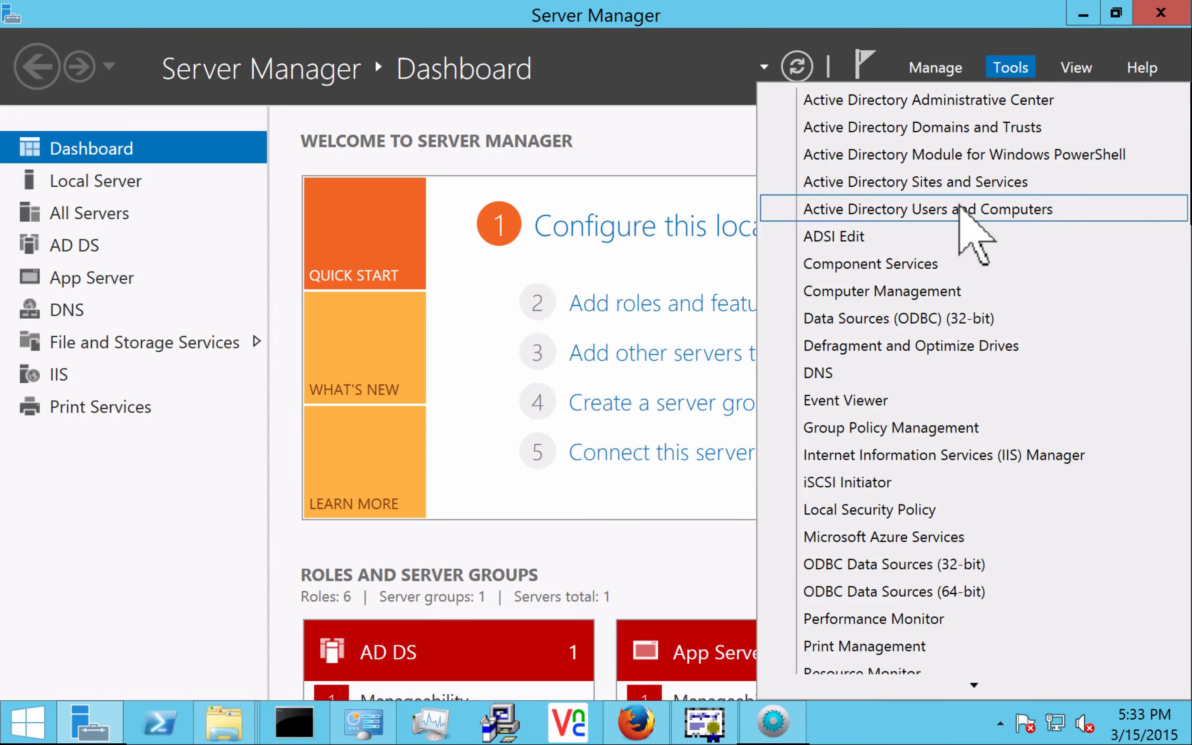
{"action": "left_click", "coordinate": [959, 207]}
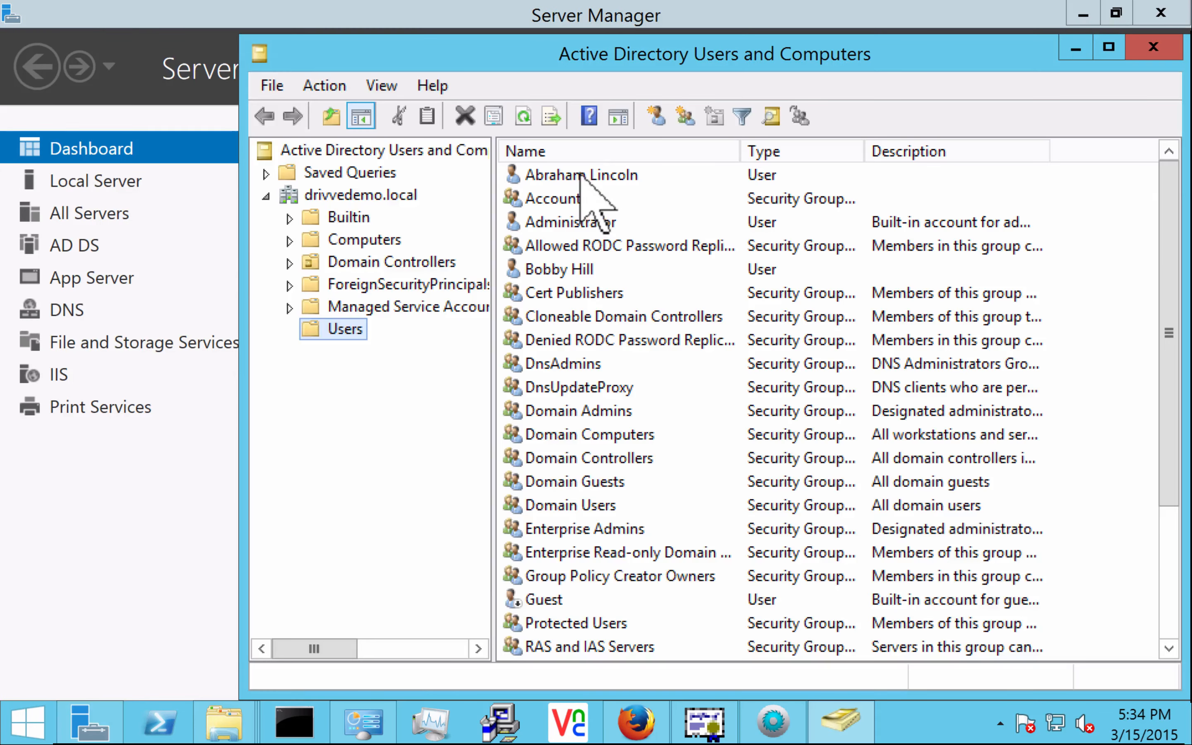
Step: Examine the home folder settings in a domain user's profile properties and close them without changes
{"action": "left_click", "coordinate": [560, 271]}
{"action": "right_click", "coordinate": [560, 271]}
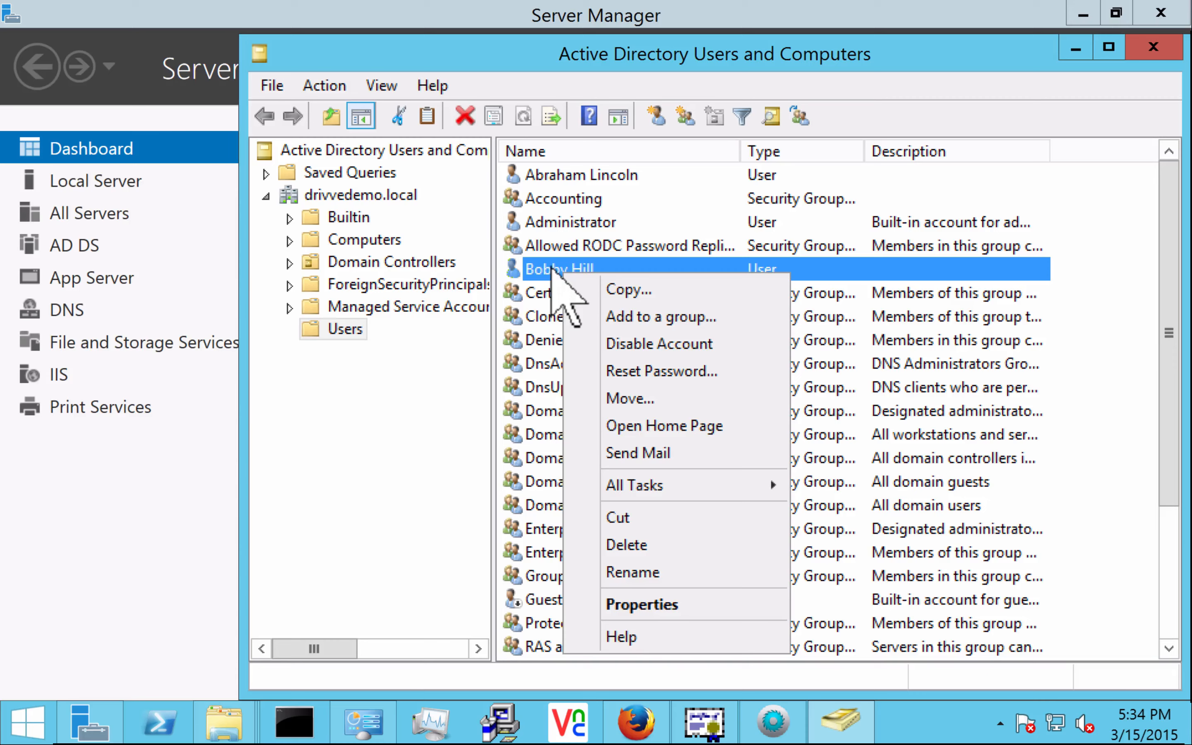
{"action": "left_click", "coordinate": [635, 606]}
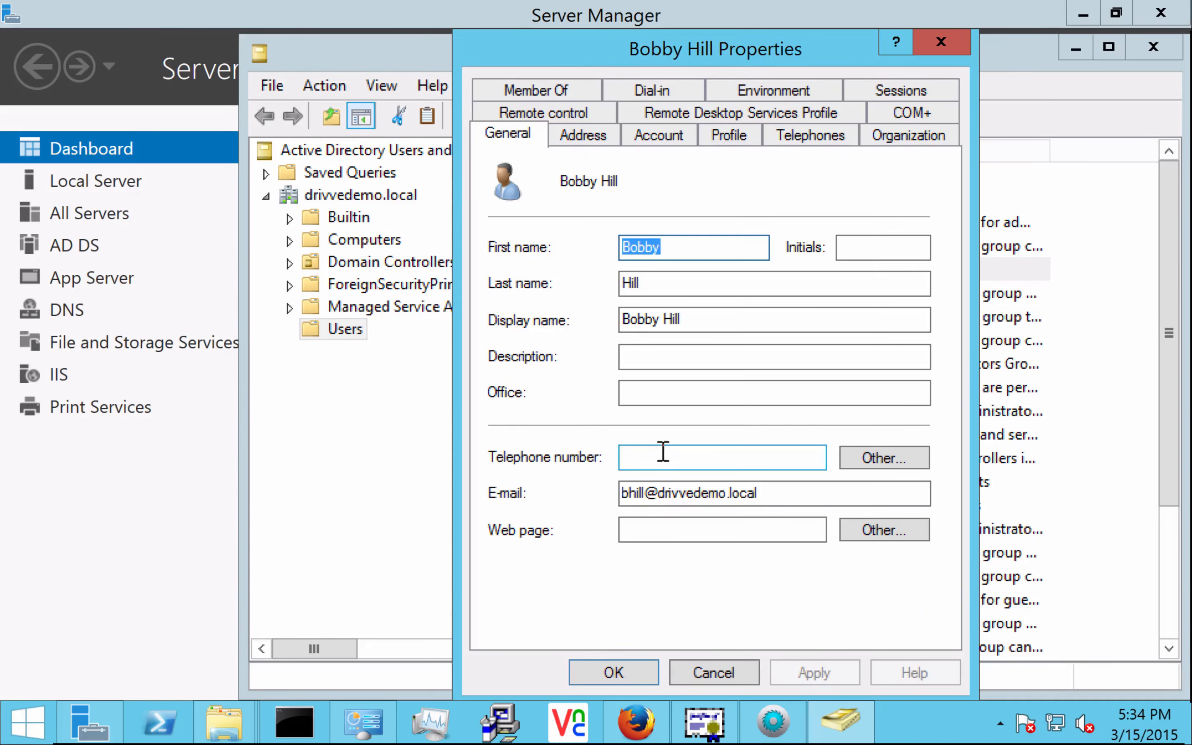
{"action": "left_click", "coordinate": [721, 133]}
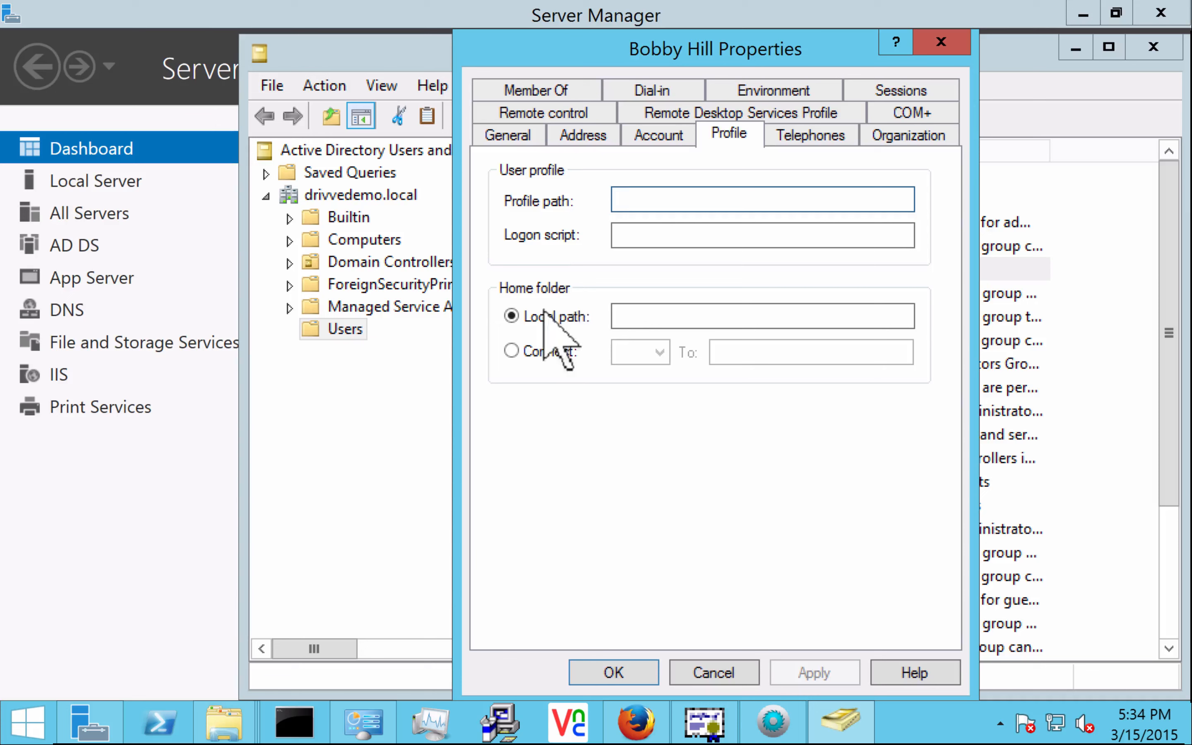
{"action": "left_click", "coordinate": [681, 308]}
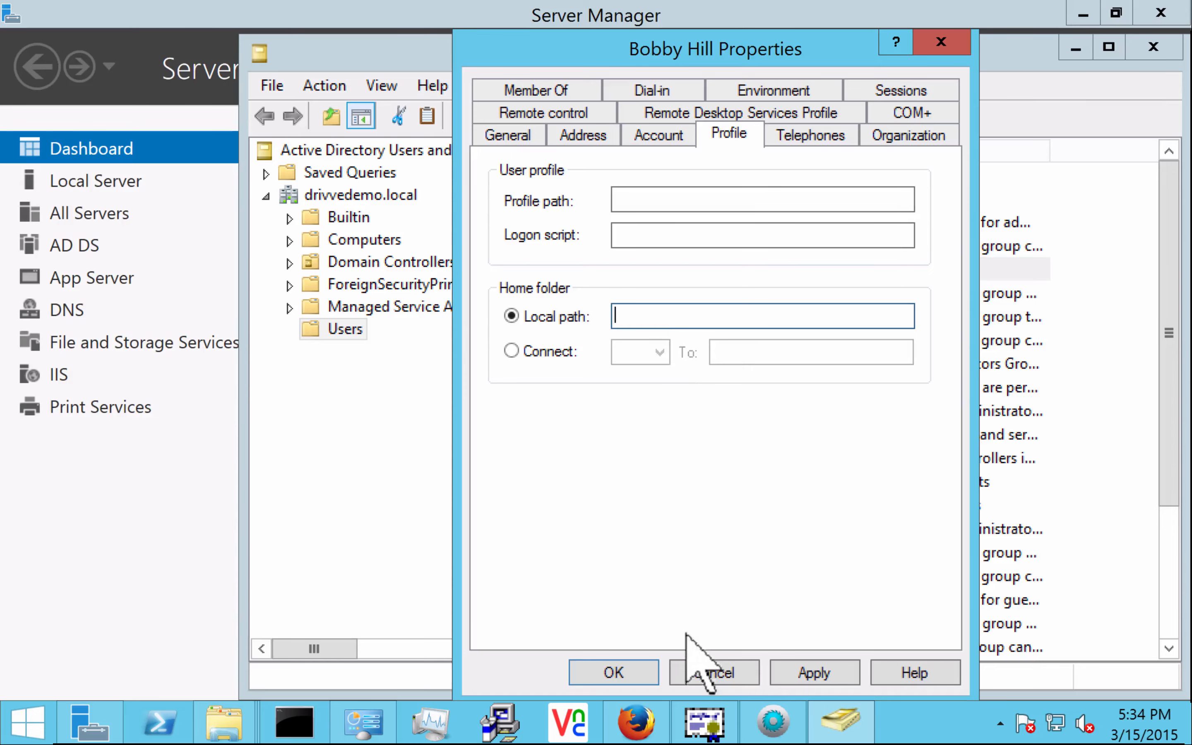
{"action": "left_click", "coordinate": [689, 675]}
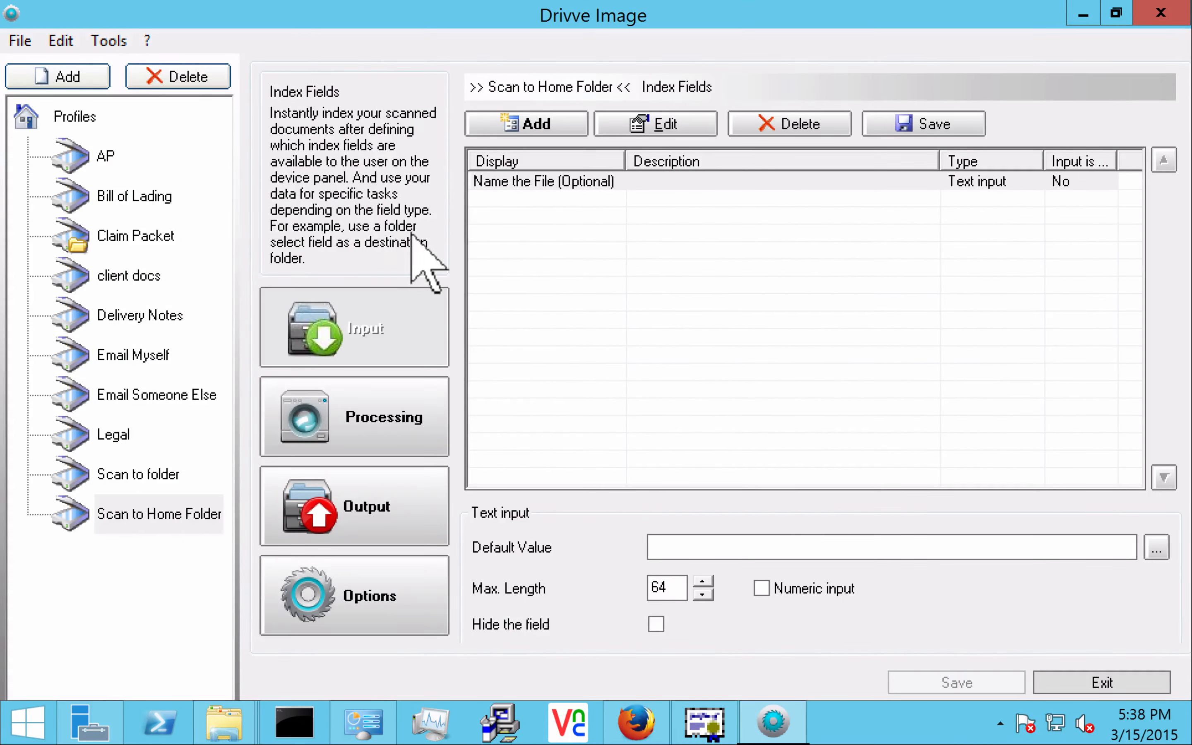
Step: Add a Folder Selection index field named "Browse your Home Folder" to the Scan to Home Folder profile
{"action": "left_click", "coordinate": [144, 523]}
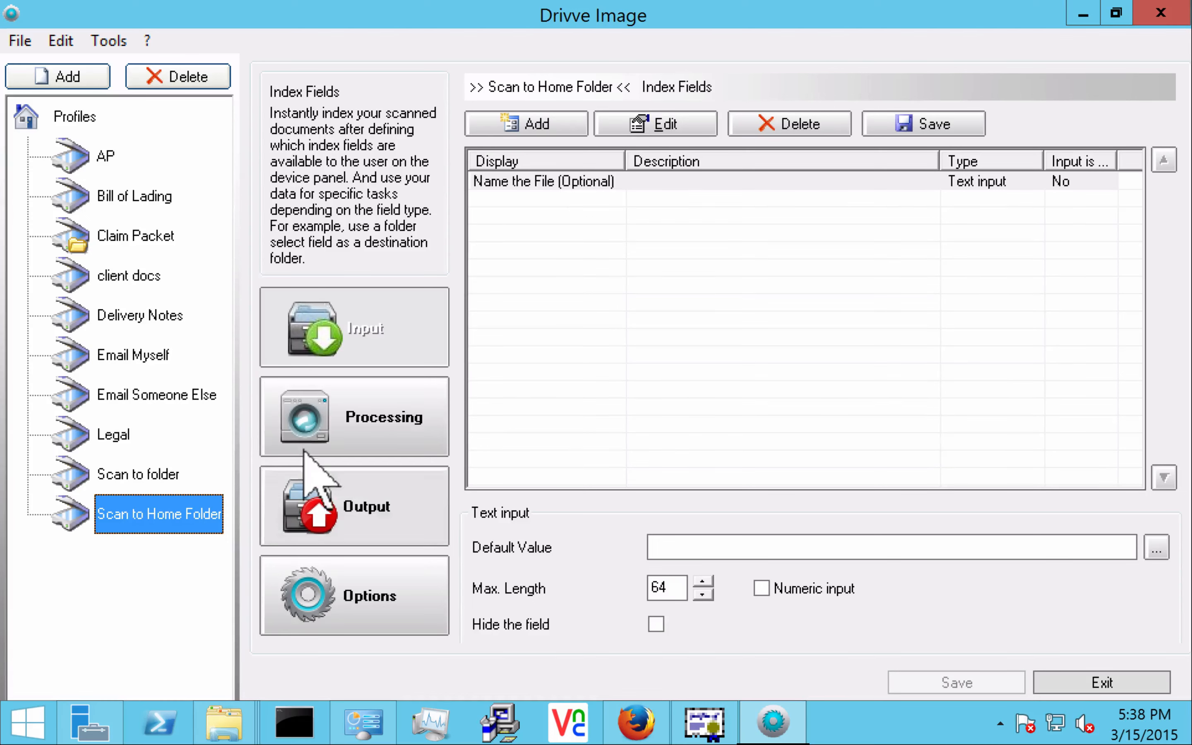
{"action": "left_click", "coordinate": [527, 124]}
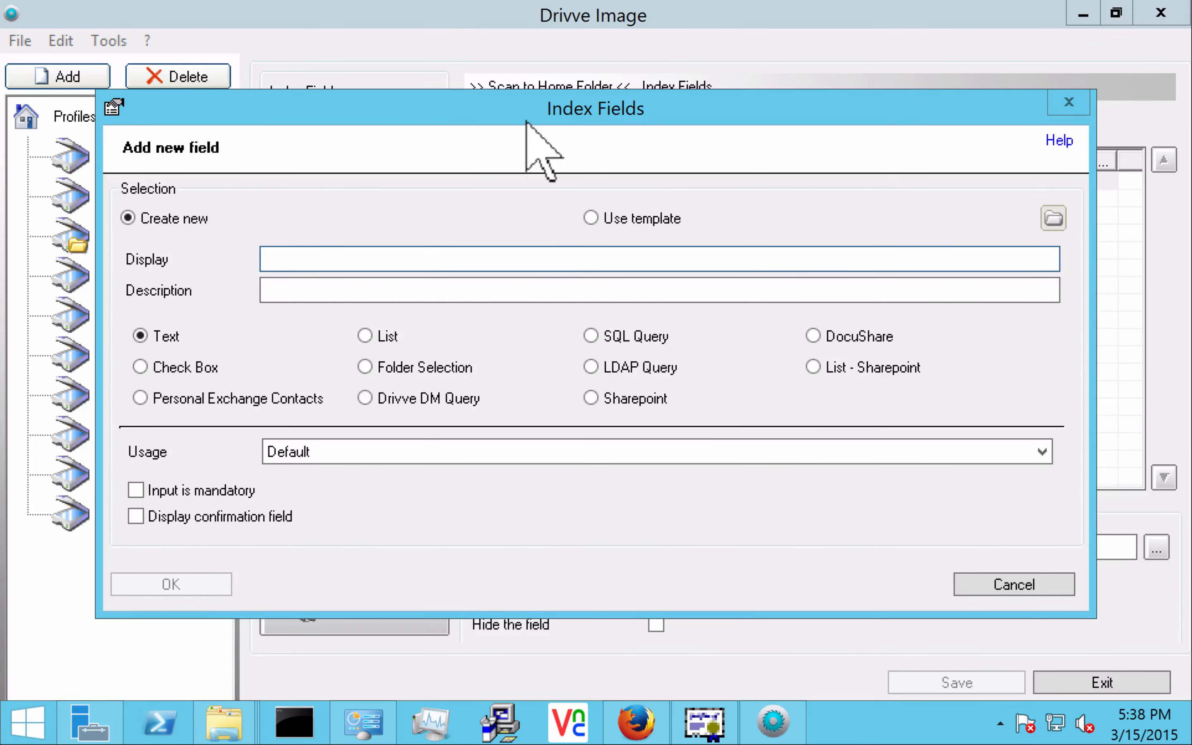
{"action": "type", "text": "Browse you"}
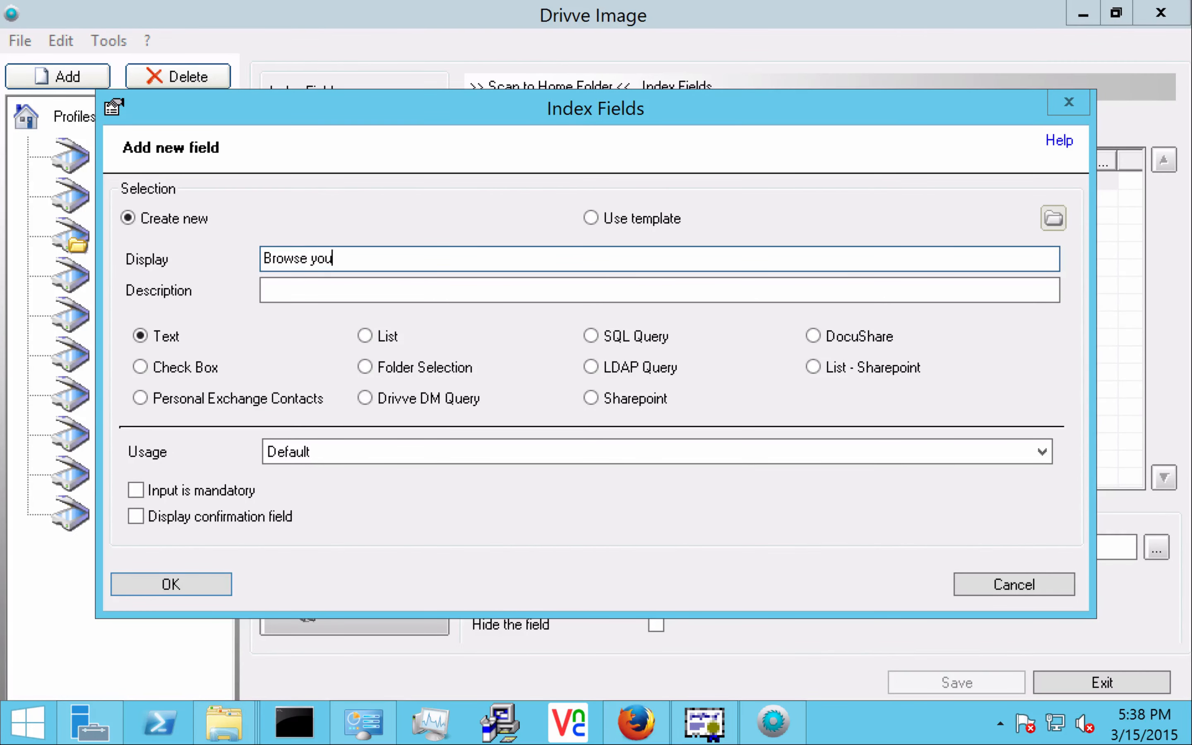
{"action": "type", "text": "r Home Folder"}
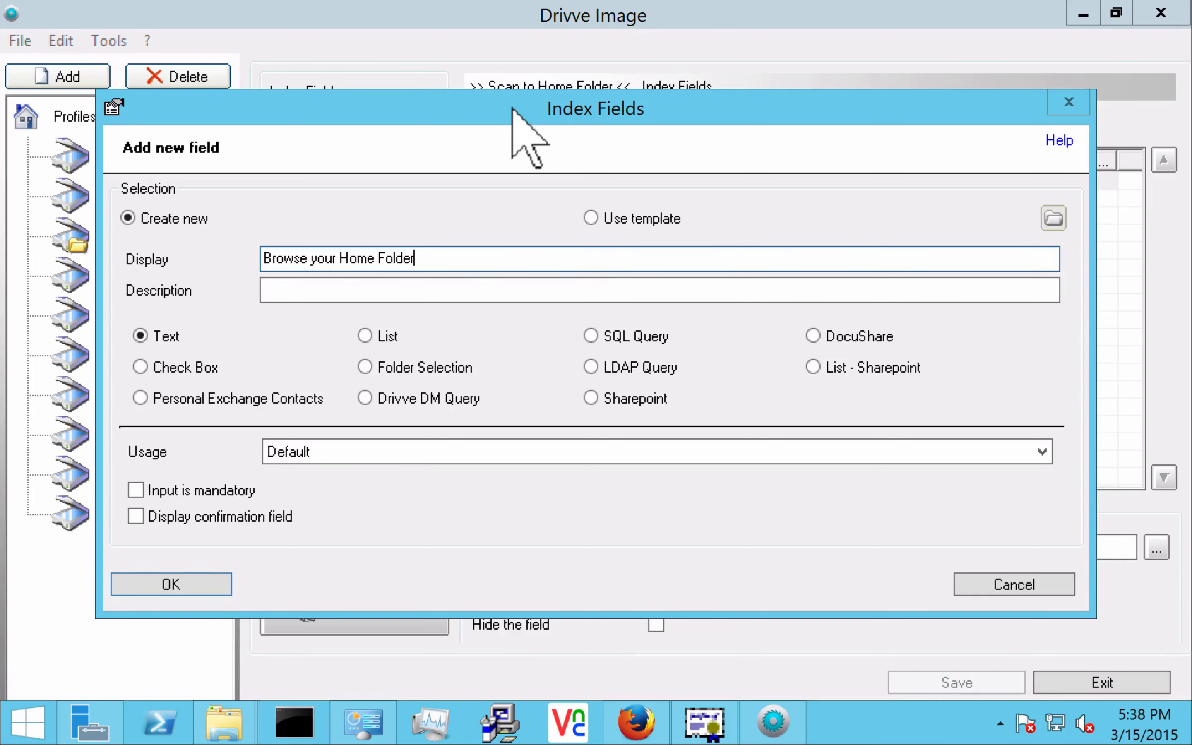
{"action": "left_click", "coordinate": [373, 366]}
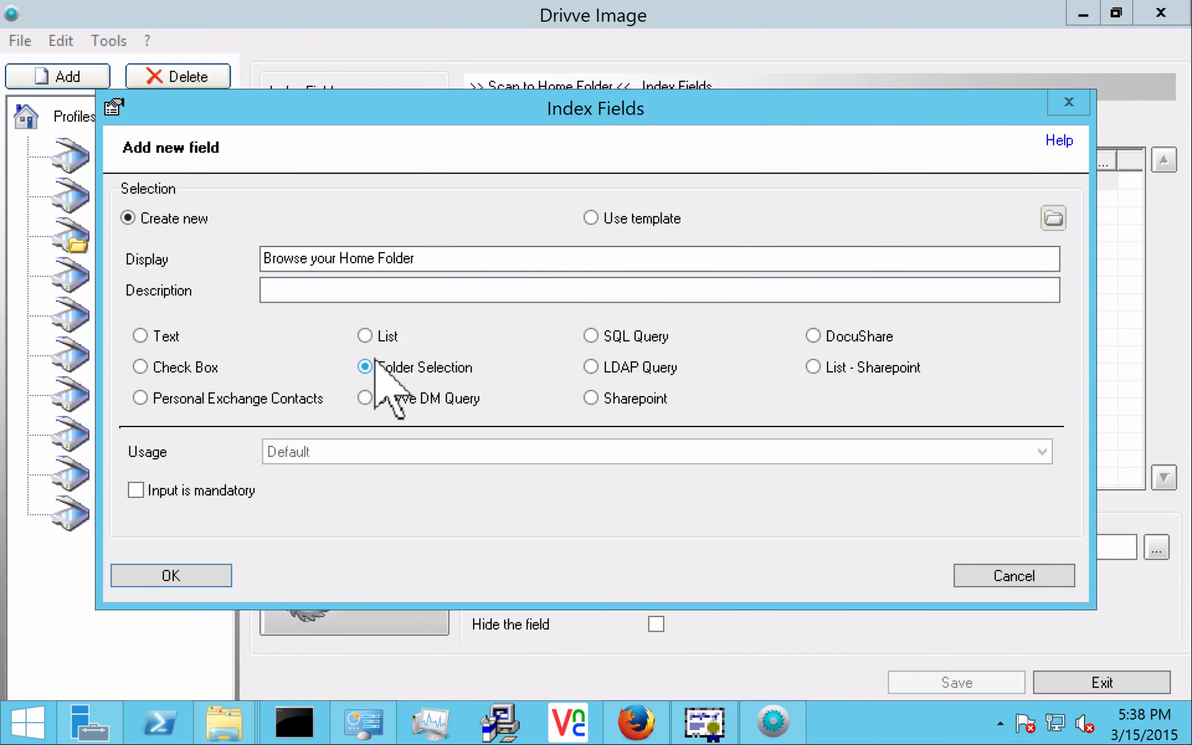
{"action": "left_click", "coordinate": [170, 582]}
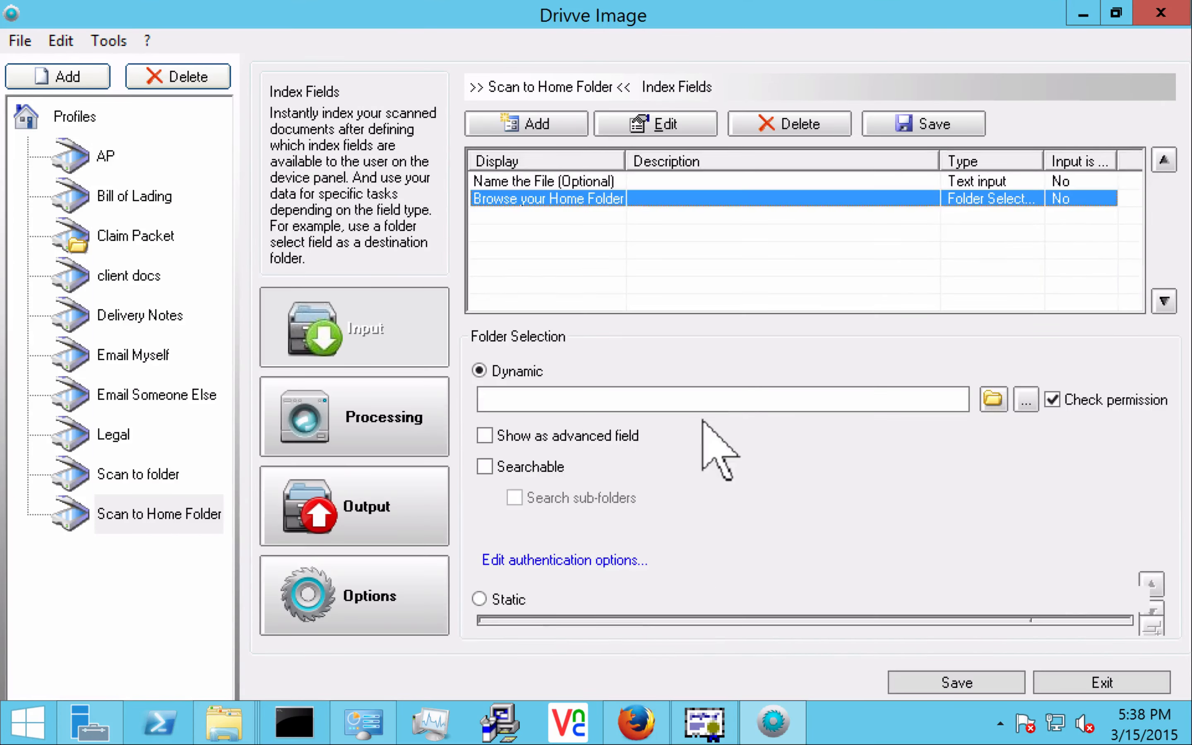
Step: Set the new field's dynamic folder path to the Active Directory variable <ADS:HomeDirectory>
{"action": "left_click", "coordinate": [624, 391]}
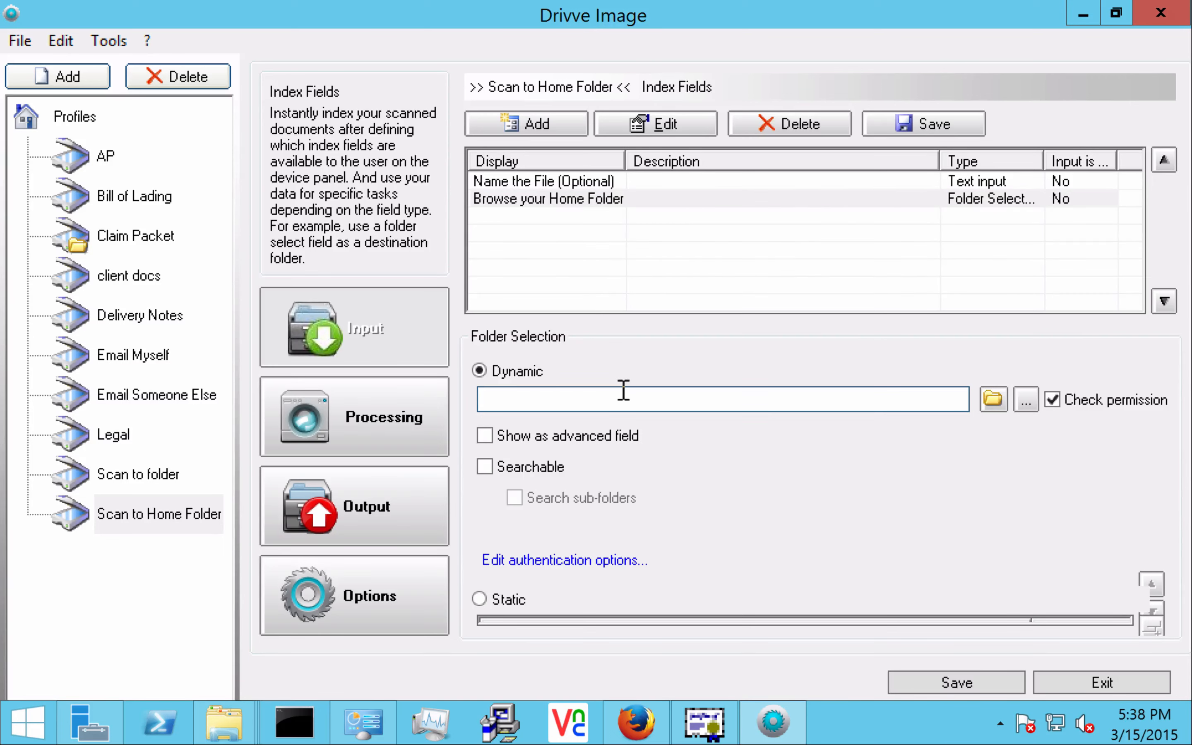
{"action": "type", "text": "\\\\"}
{"action": "left_click", "coordinate": [1026, 400]}
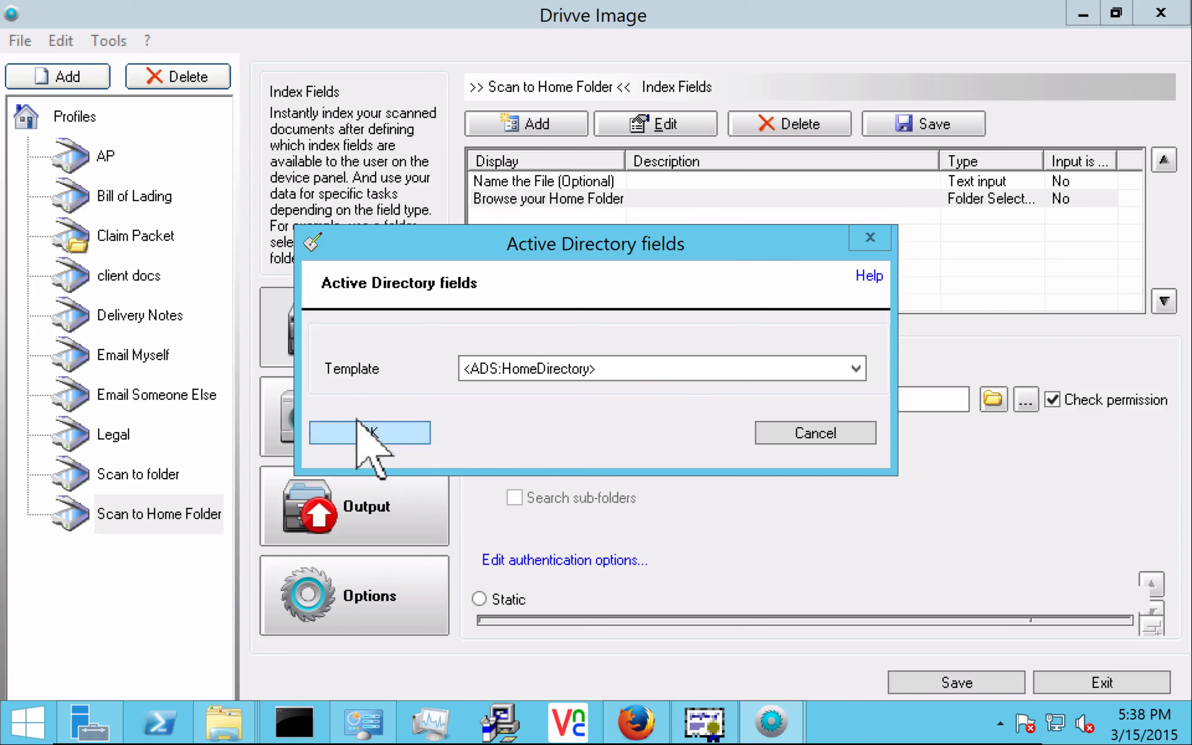
{"action": "left_click", "coordinate": [367, 434]}
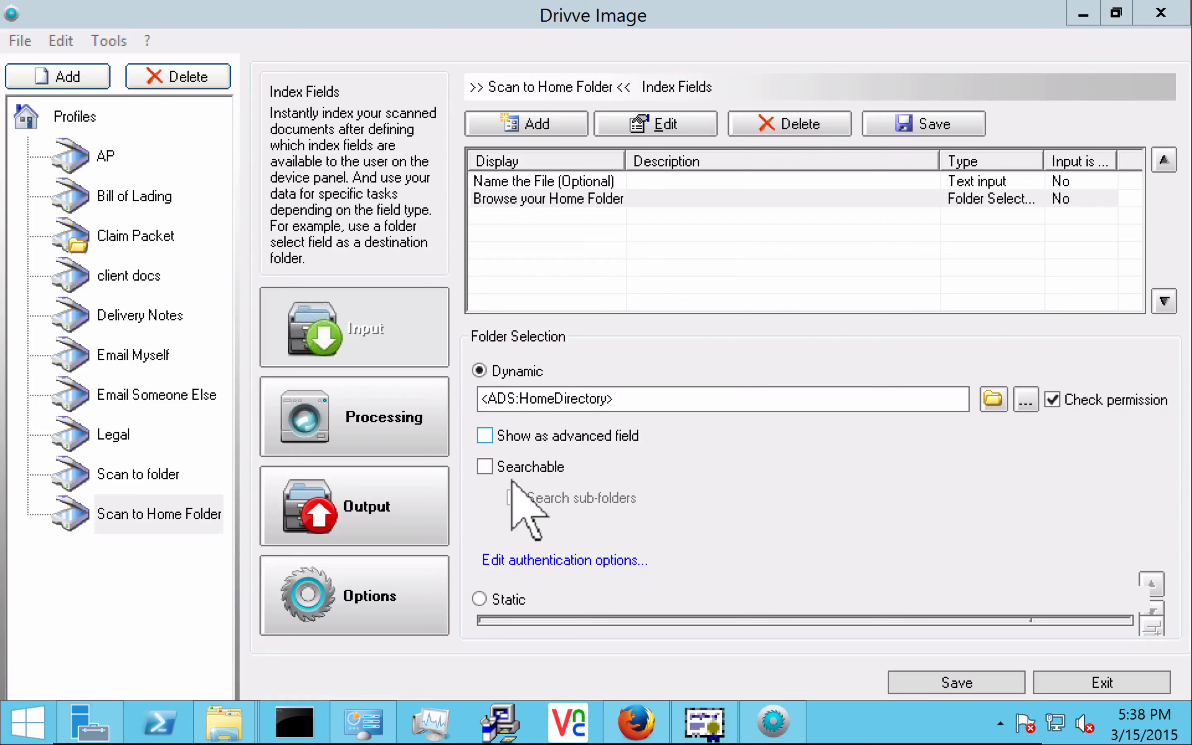
Step: Try logged-on users' credentials in the field's authentication options, then restore the Drivve Image account with the logged-on credentials preference off
{"action": "left_click", "coordinate": [532, 551]}
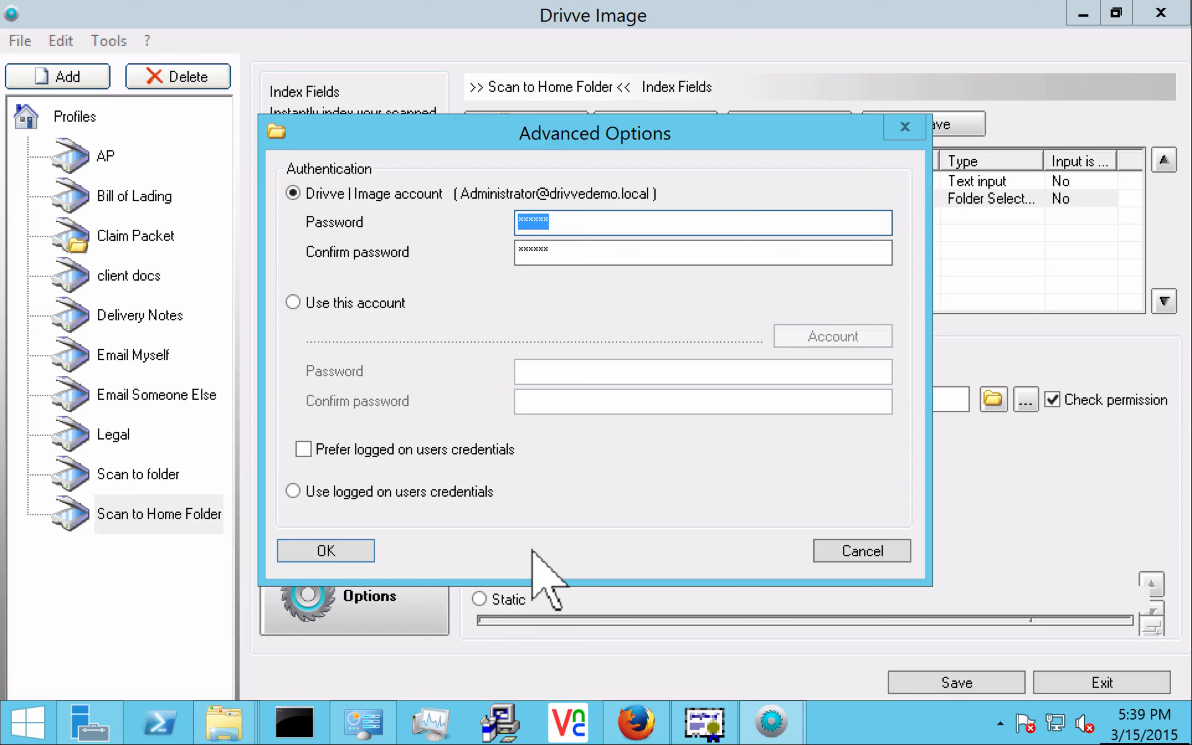
{"action": "mouse_move", "coordinate": [436, 486]}
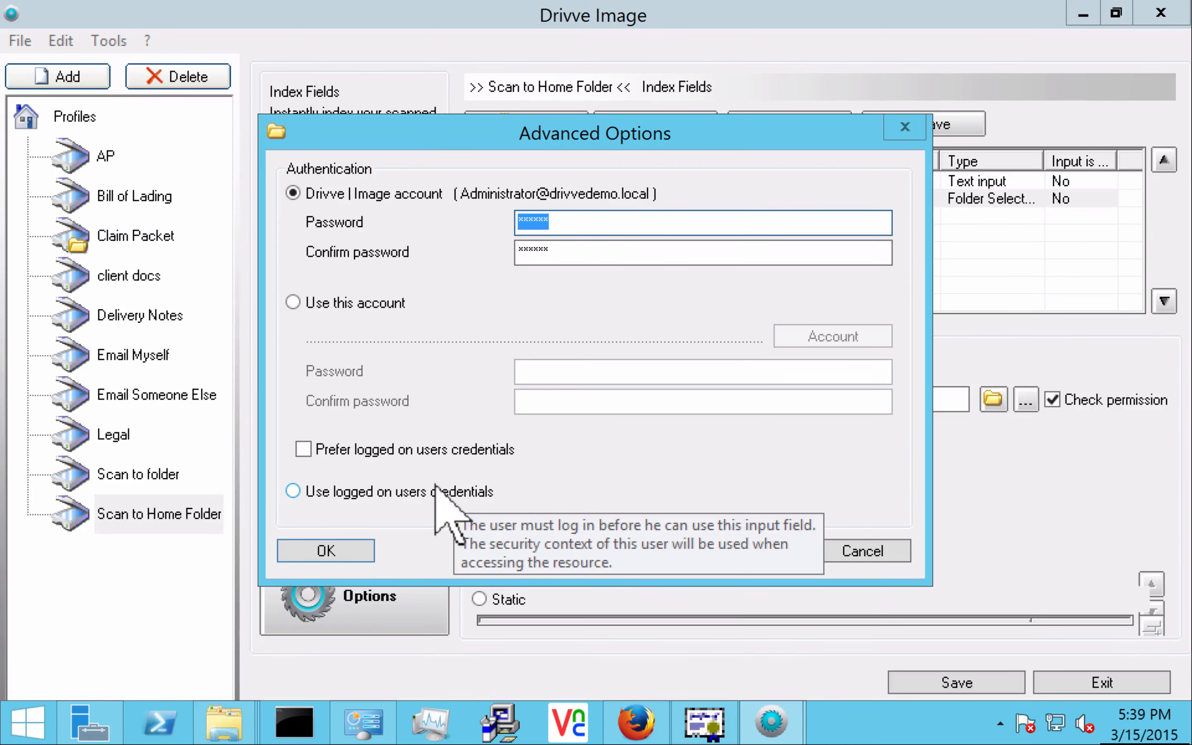
{"action": "left_click", "coordinate": [348, 488]}
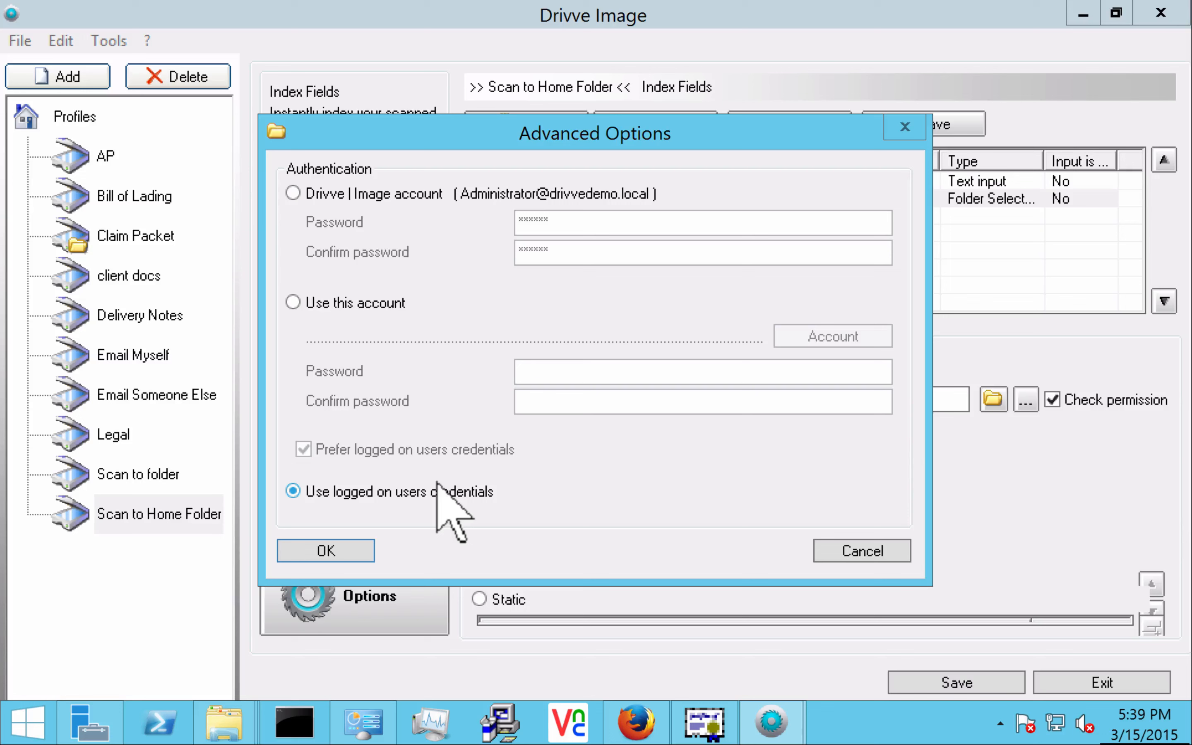
{"action": "left_click", "coordinate": [424, 192]}
{"action": "left_click", "coordinate": [303, 450]}
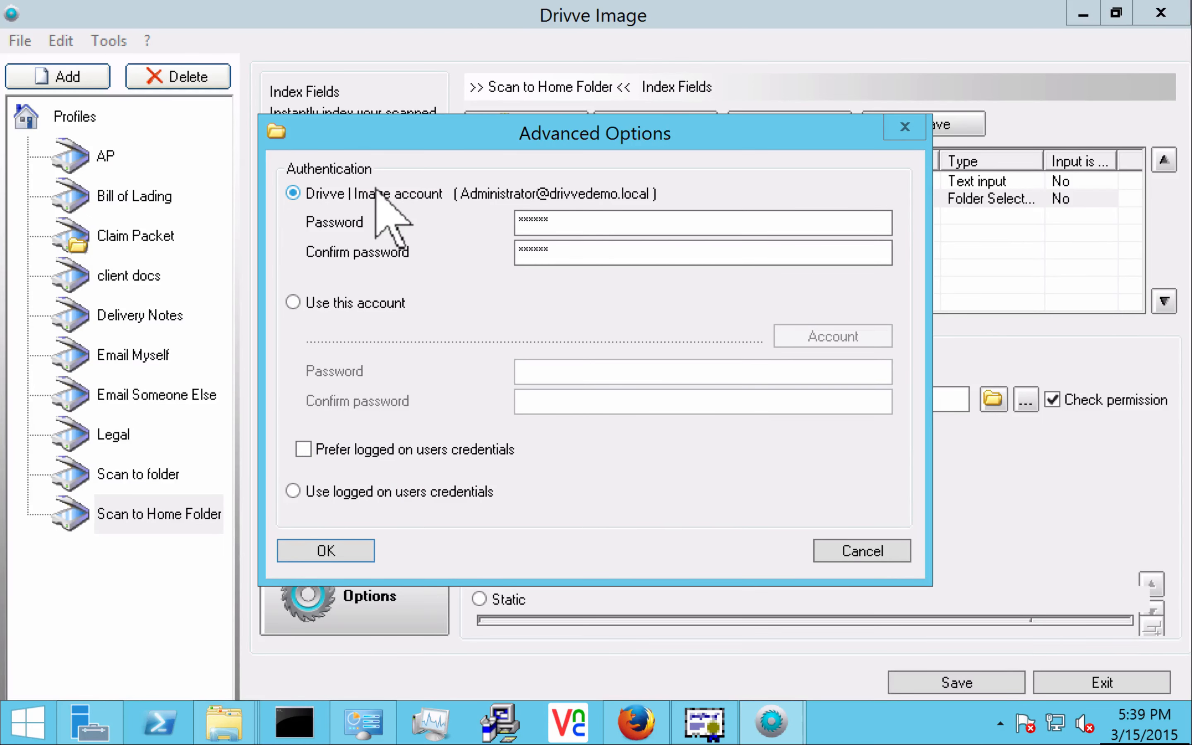
{"action": "left_click", "coordinate": [348, 551]}
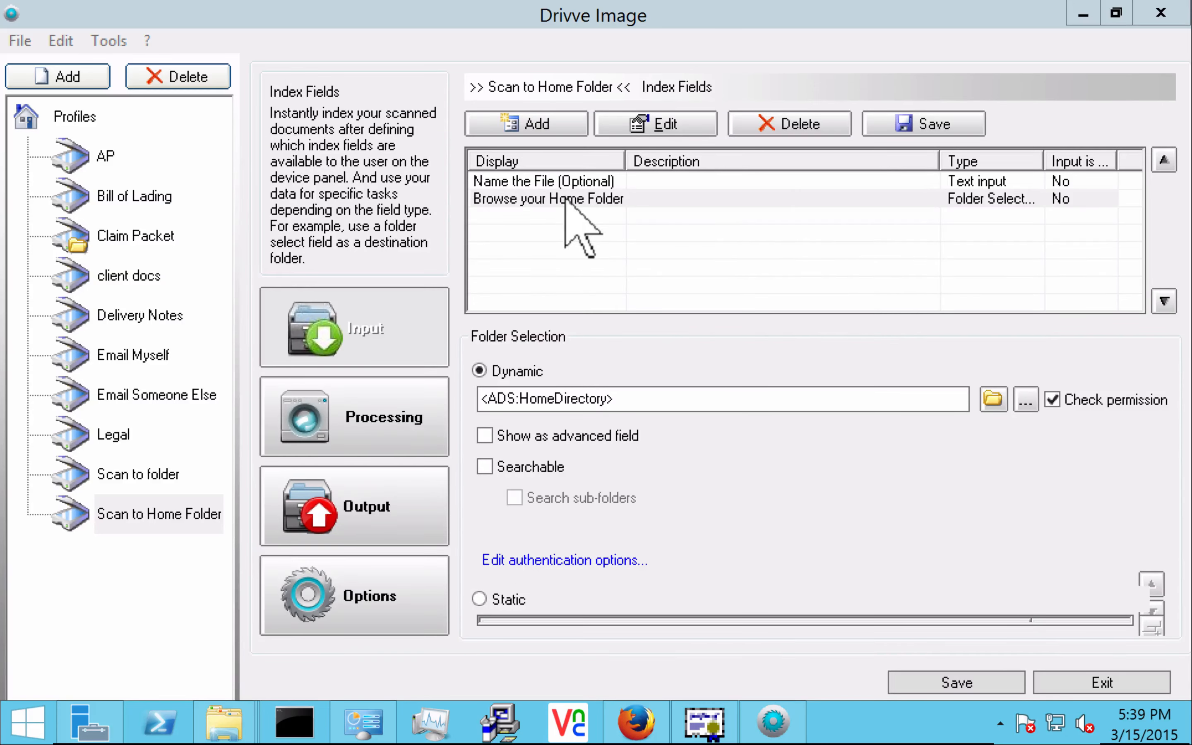
Step: Clear the scanned document folder path in the Scan to Home Folder profile's file output and save the profile
{"action": "left_click", "coordinate": [351, 497]}
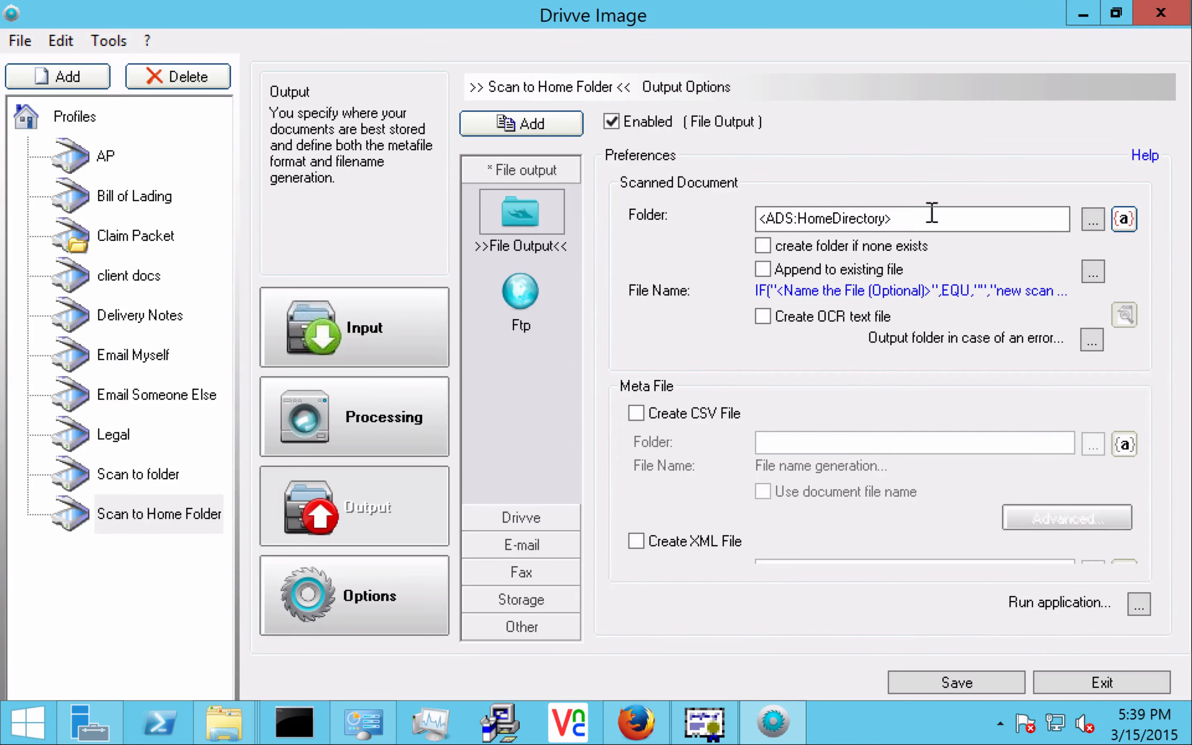
{"action": "left_click_drag", "start_coordinate": [933, 213], "coordinate": [604, 187]}
{"action": "key", "text": "Delete"}
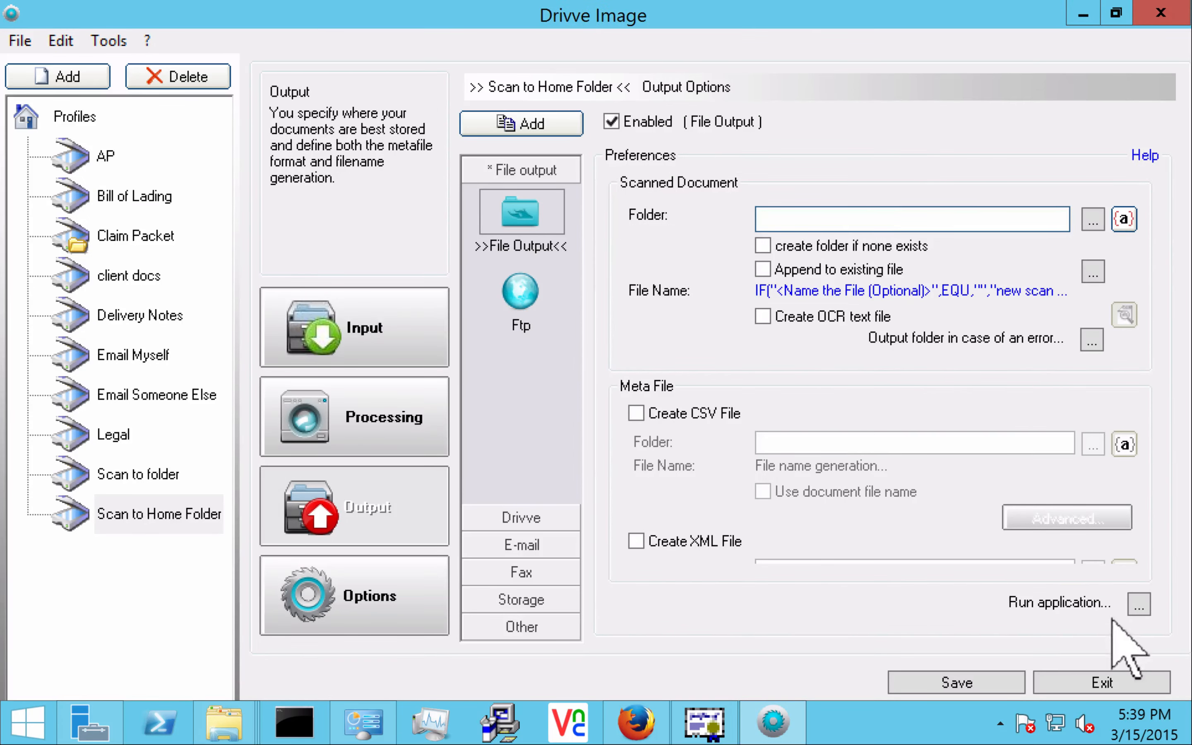
{"action": "left_click", "coordinate": [978, 686]}
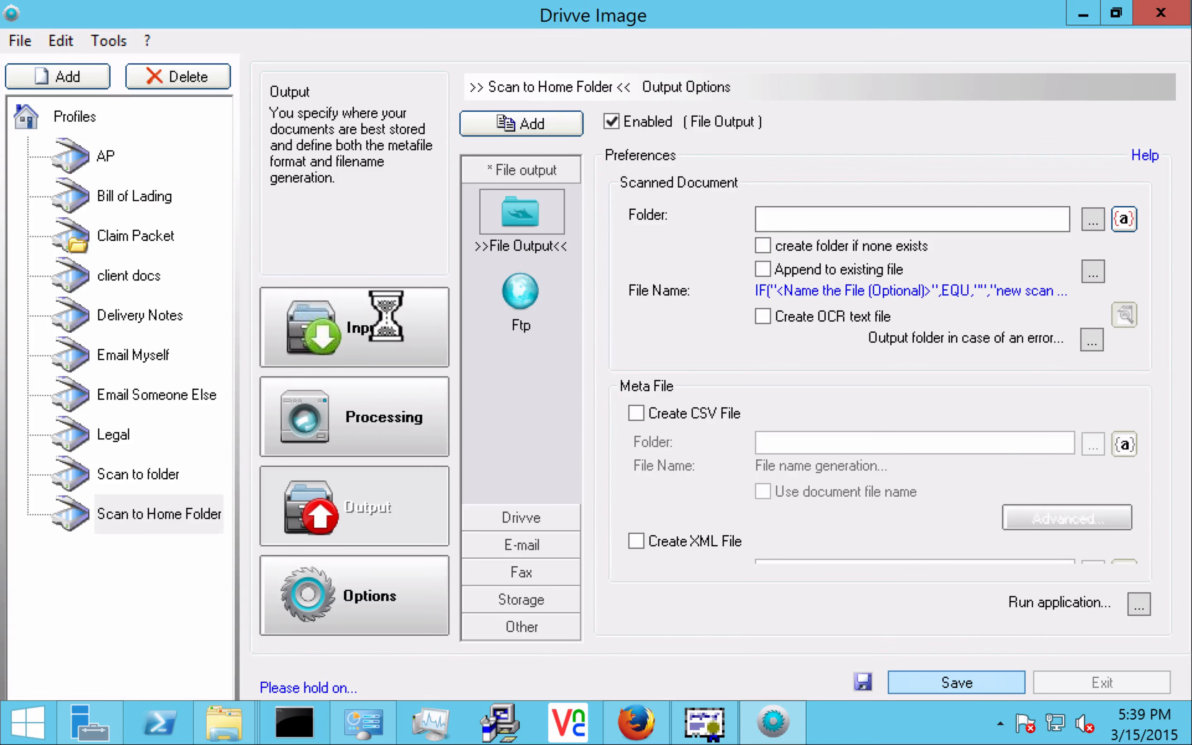
Step: Examine the usage choices in the "Browse your Home Folder" index field's settings and close them without changes
{"action": "left_click", "coordinate": [397, 331]}
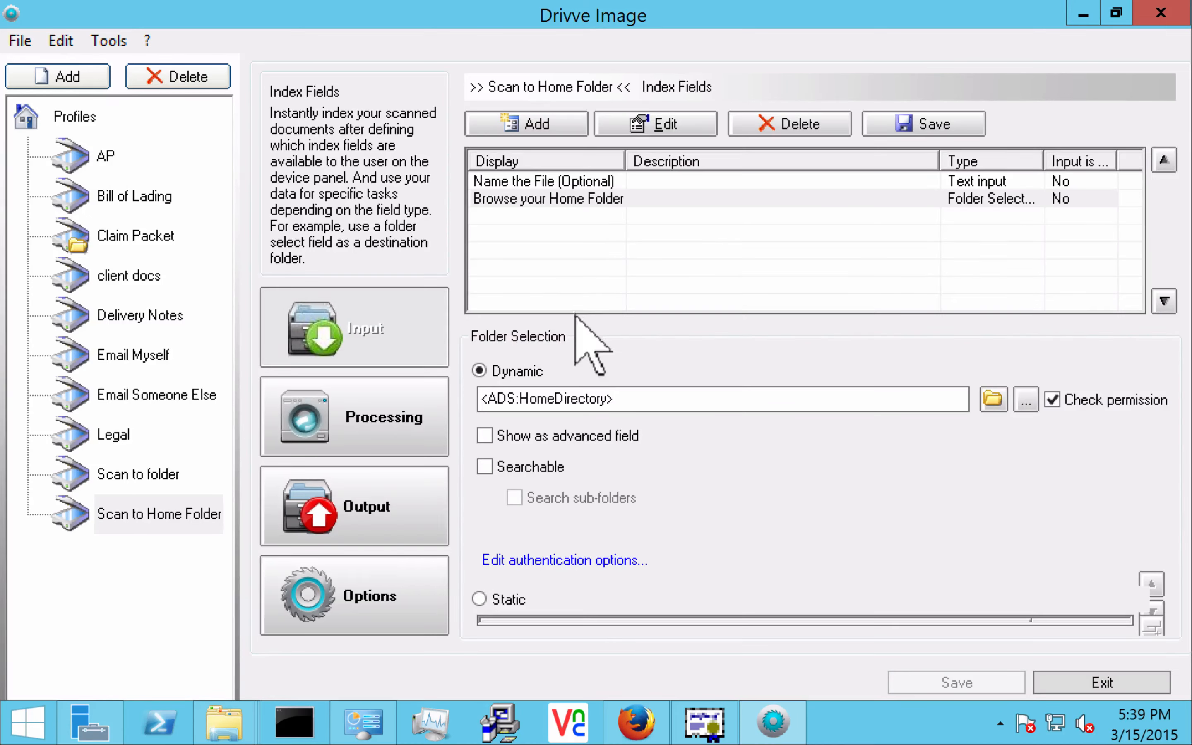
{"action": "left_click", "coordinate": [581, 199]}
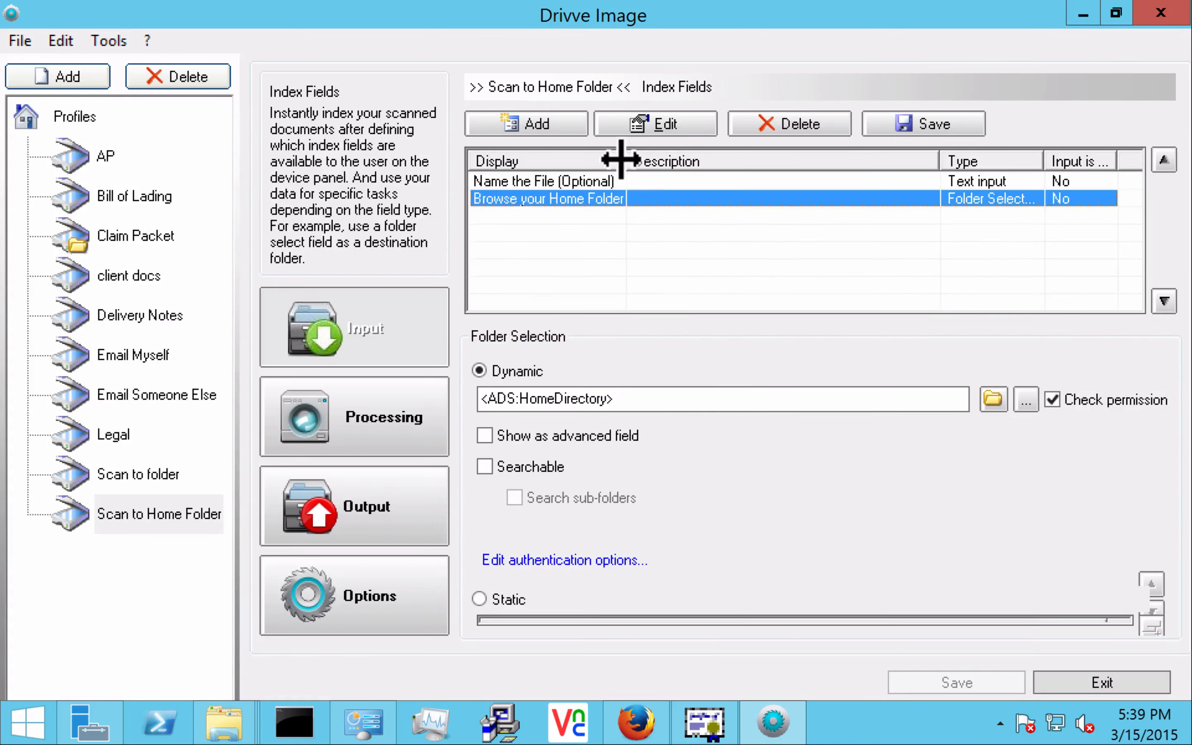
{"action": "left_click", "coordinate": [658, 122]}
{"action": "left_click", "coordinate": [477, 451]}
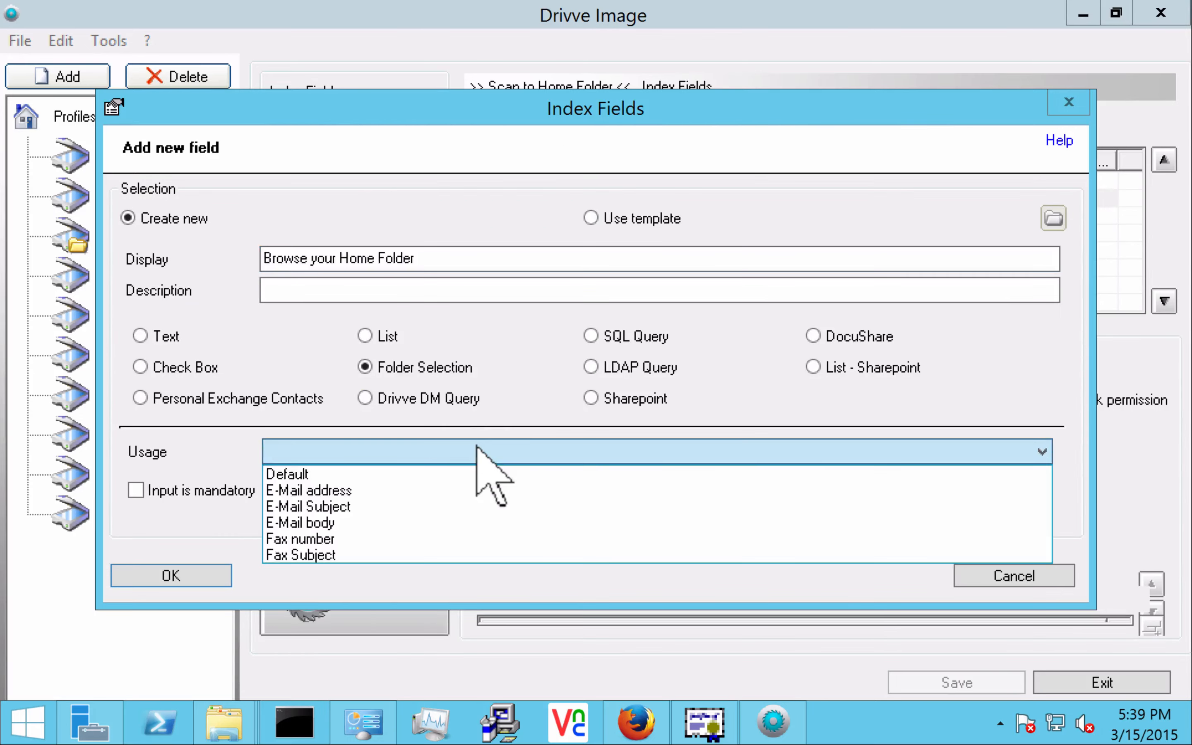
{"action": "left_click", "coordinate": [477, 451]}
{"action": "left_click", "coordinate": [983, 578]}
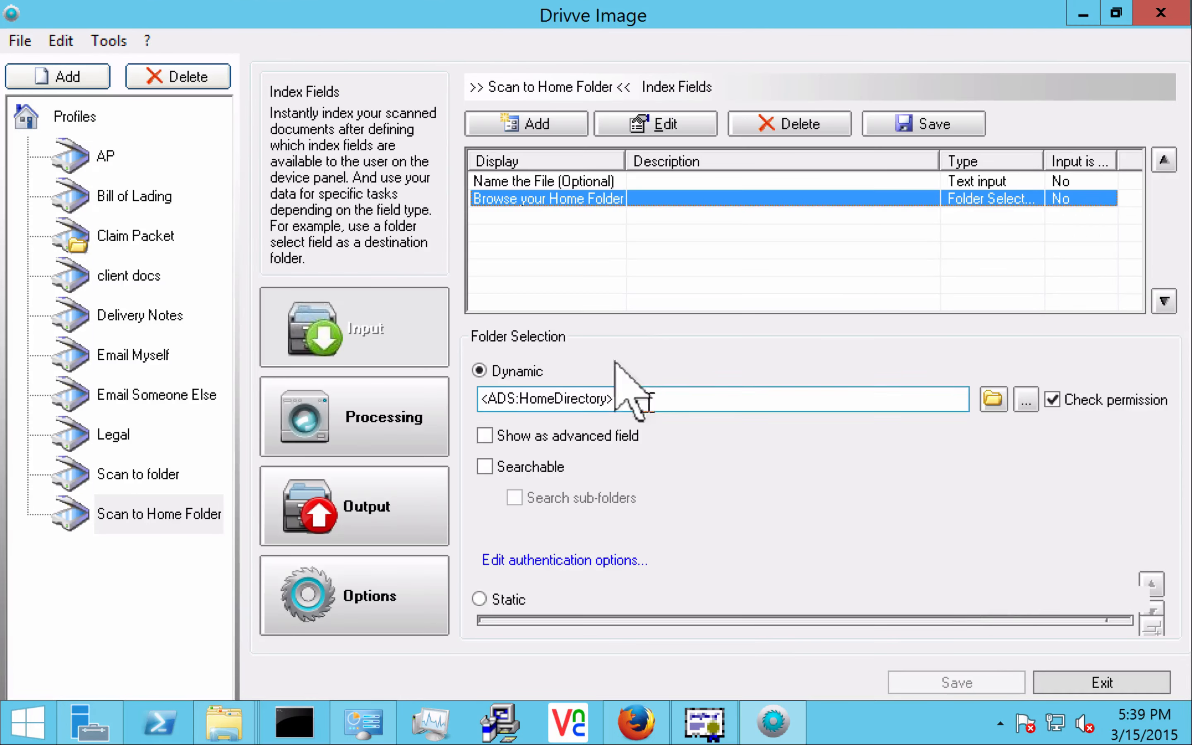